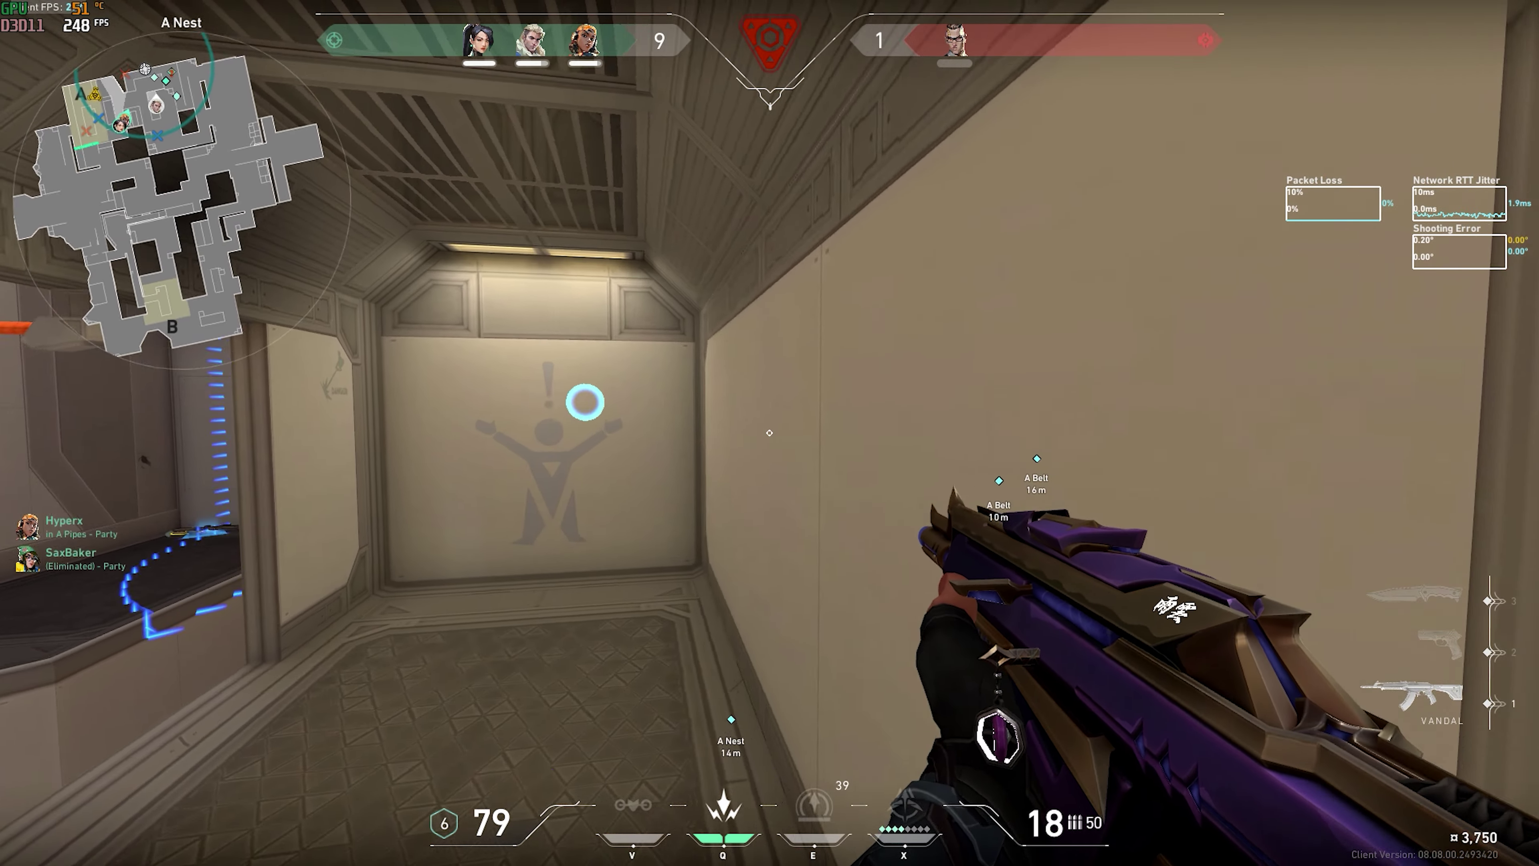
- Shoot the enemy recon bolt to win the round, then check the scoreboard and swap weapons
left_click(769, 432)
key("y")
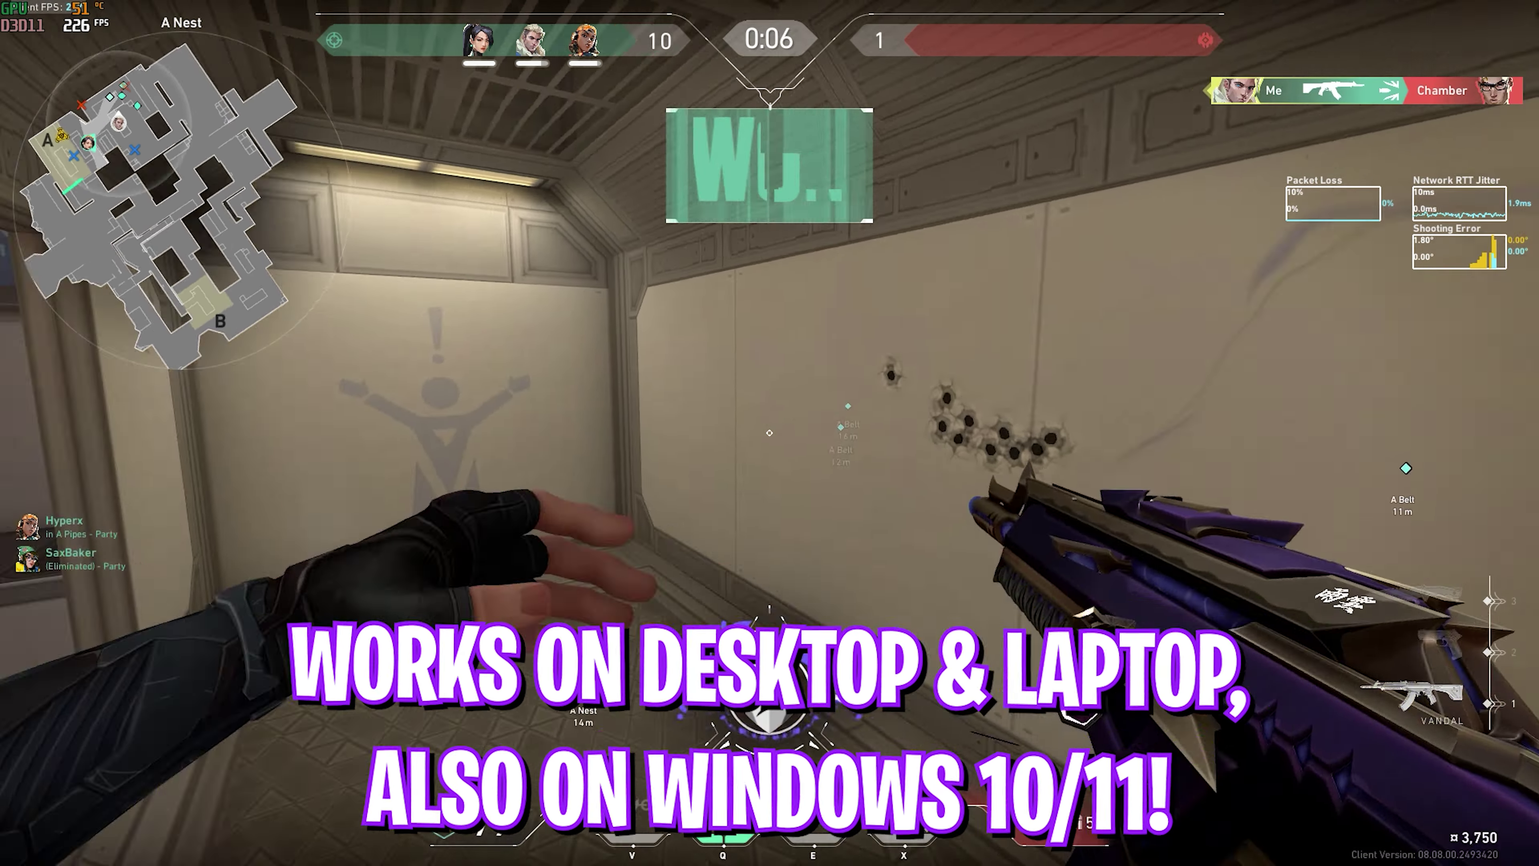
key("Tab")
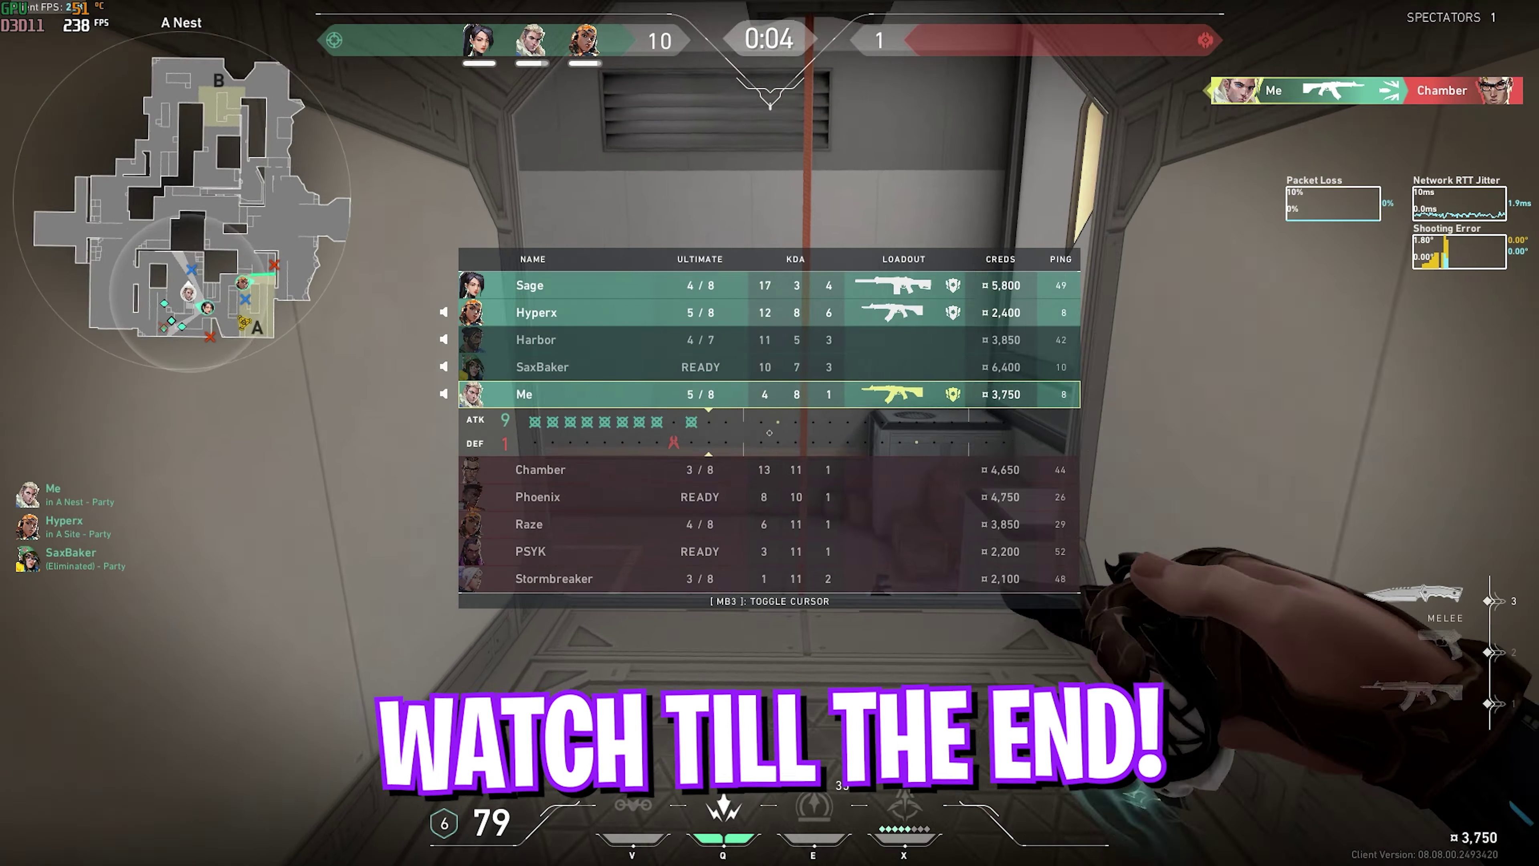
key("1")
key("Tab")
key("3")
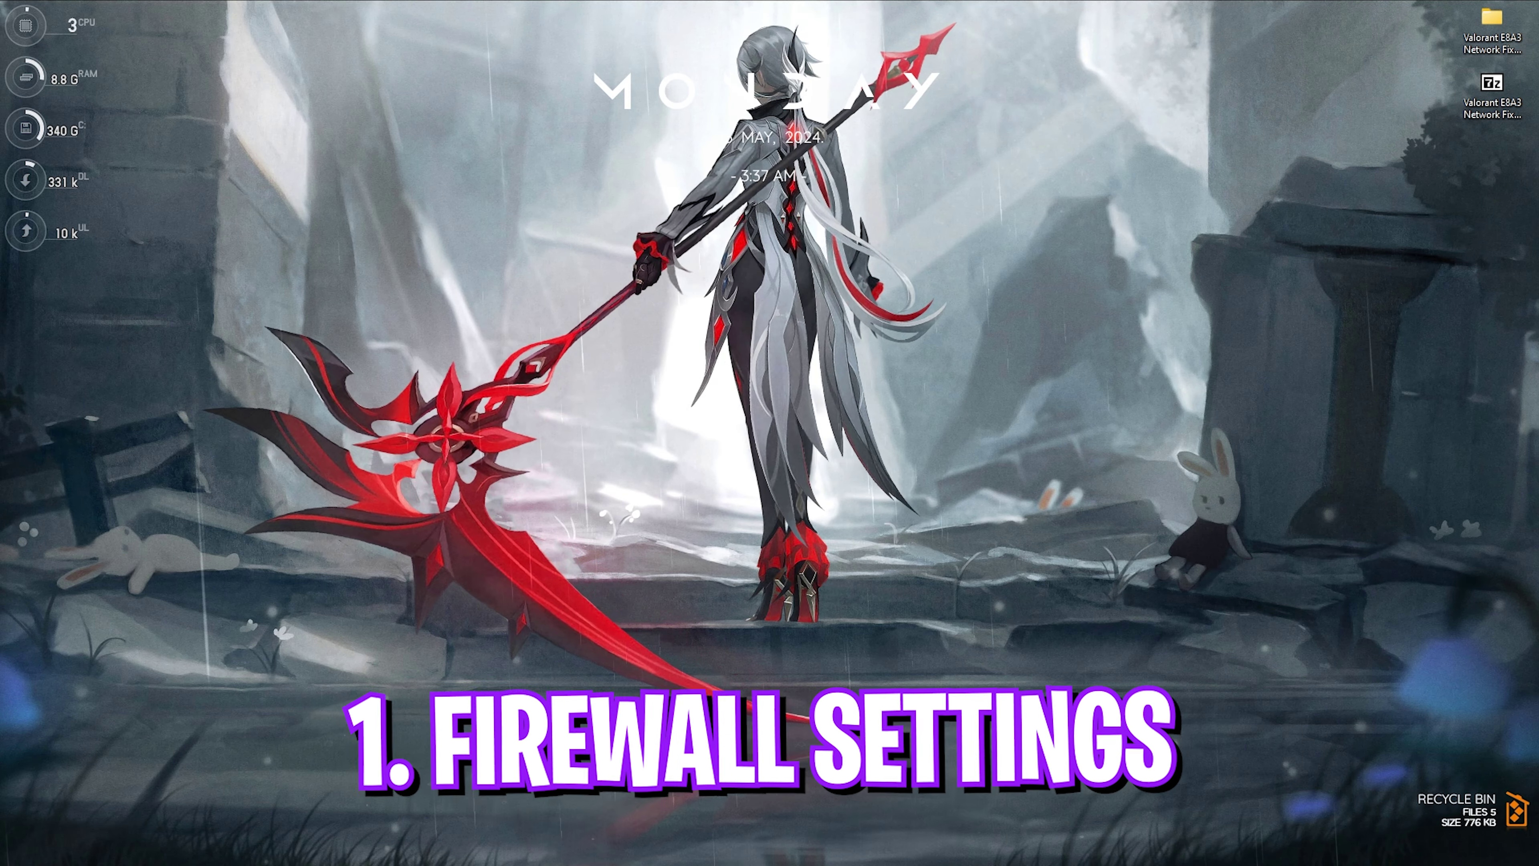
- Search 'firewall' and open the Firewall & network protection page in Windows Security
key("super")
type("fiveM")
key("ctrl+a")
type("firewa")
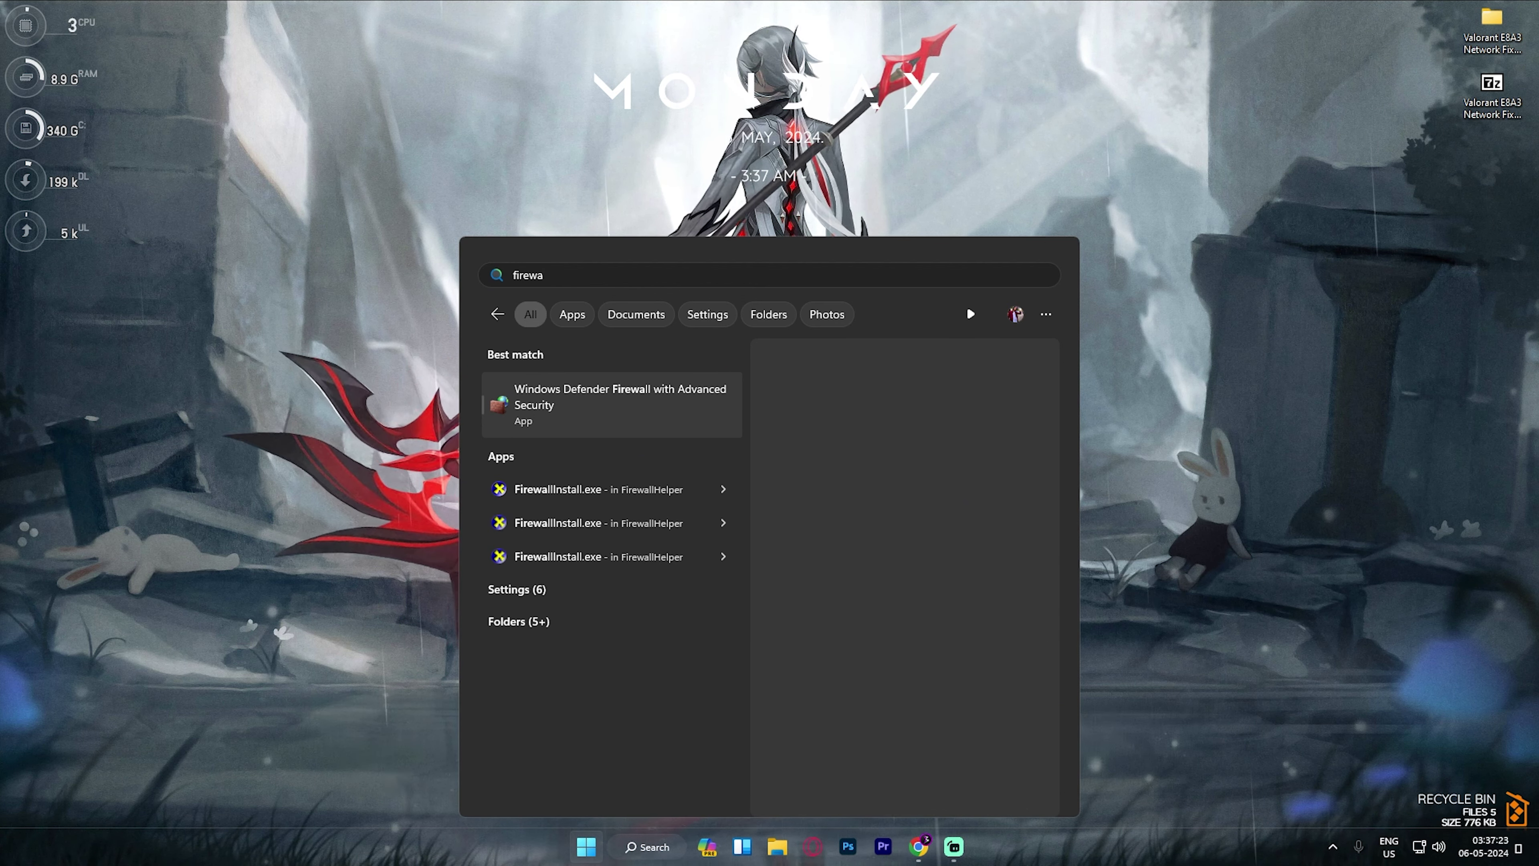
left_click(550, 589)
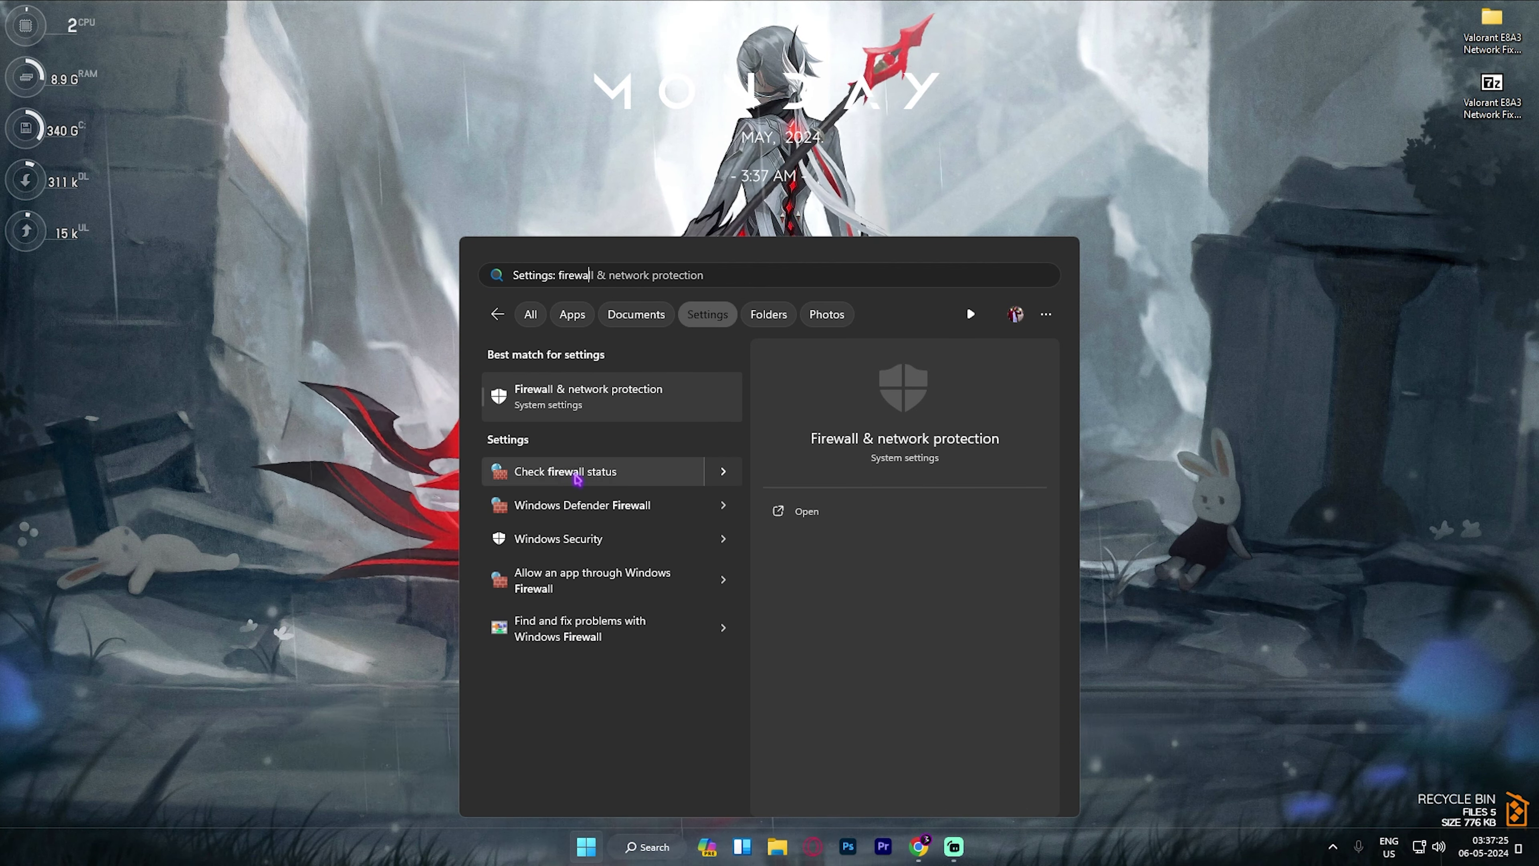
left_click(567, 539)
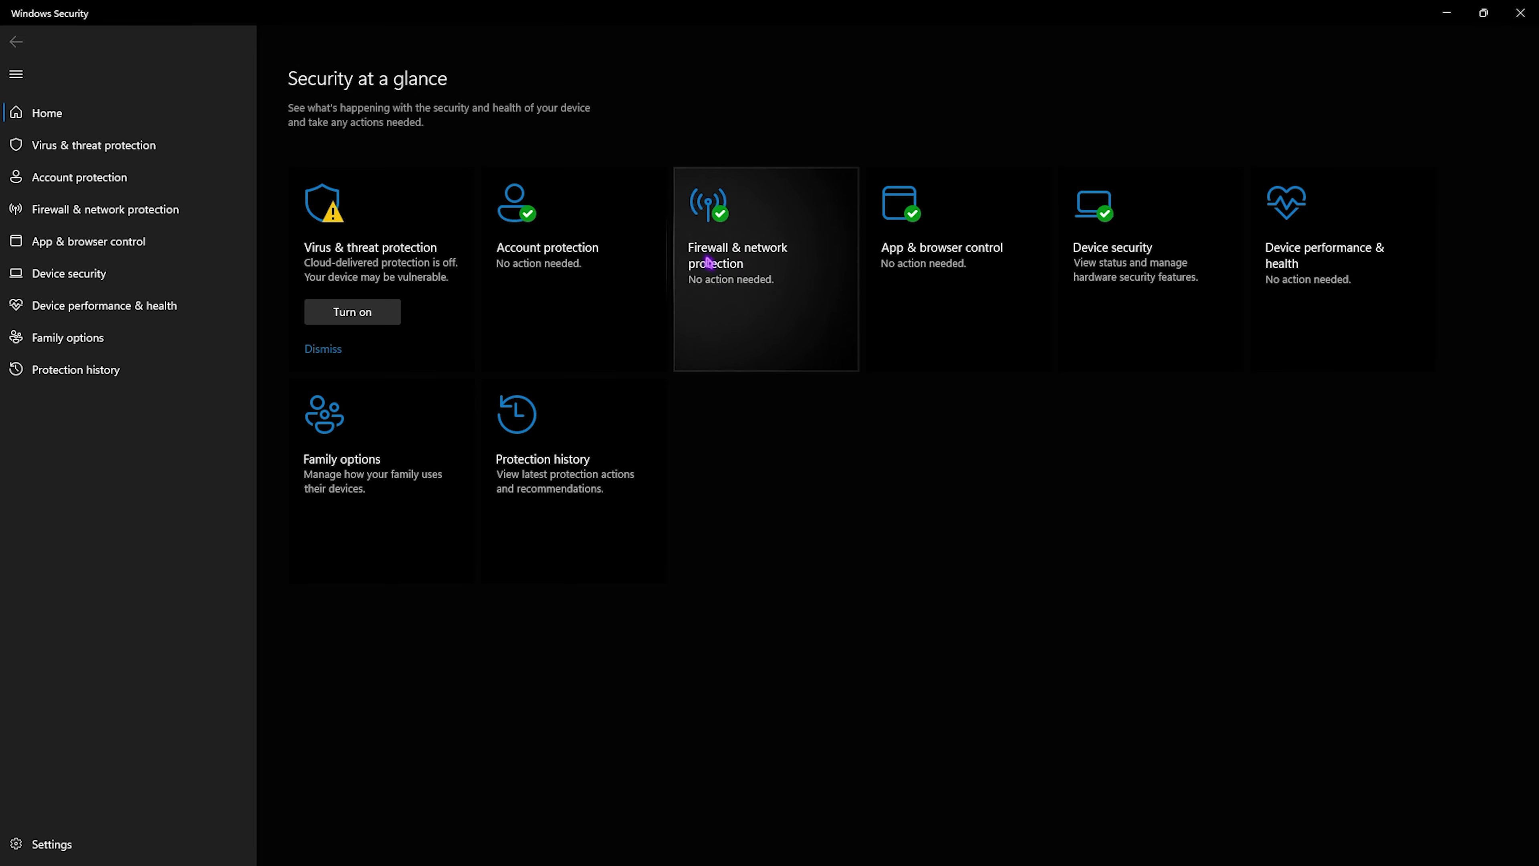
left_click(751, 258)
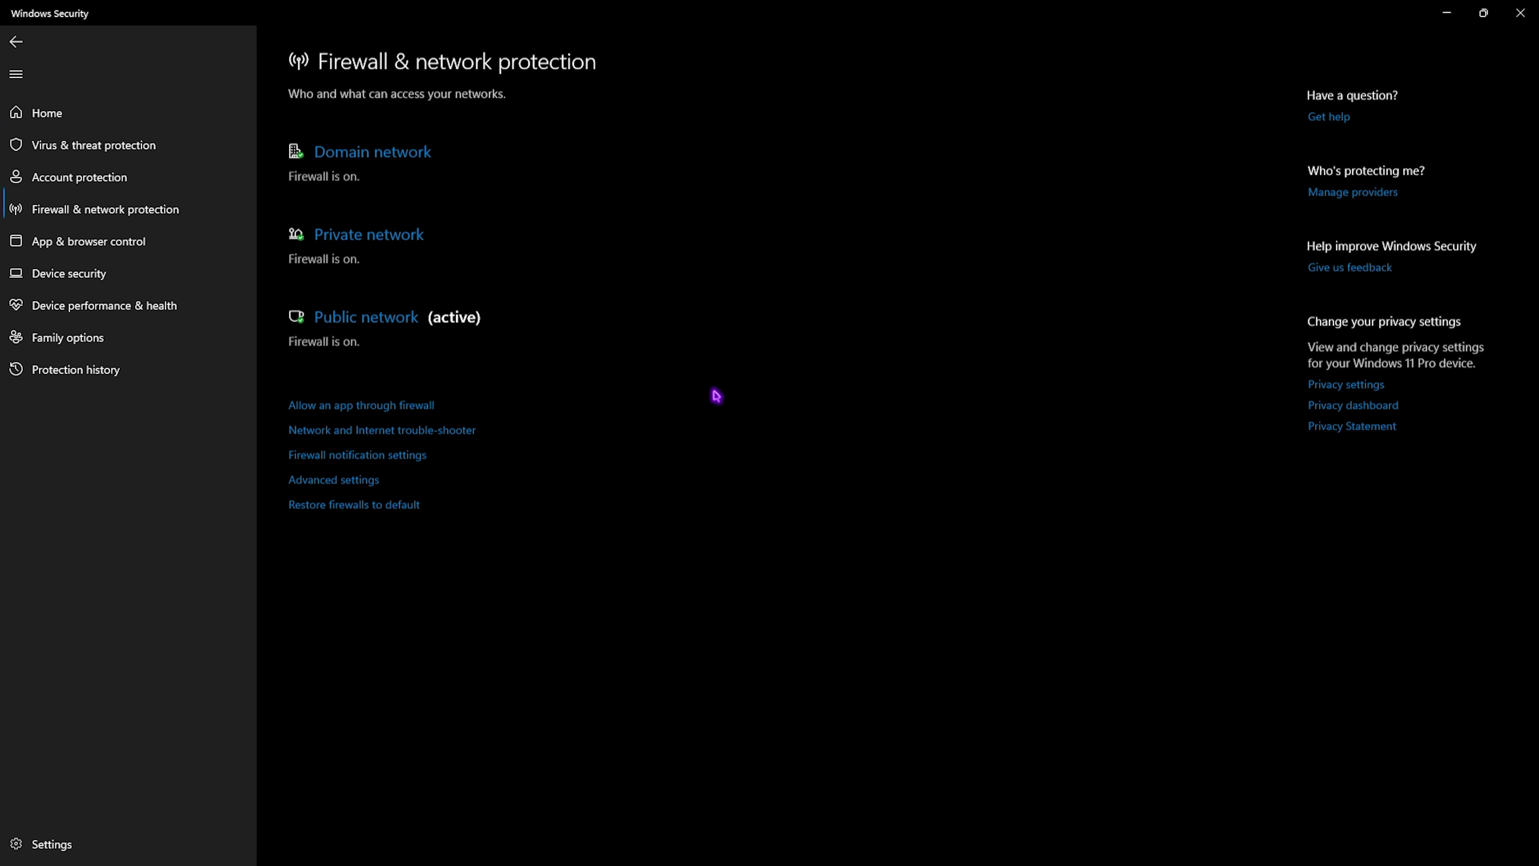
- Open the list of apps allowed through Windows Defender Firewall and look for VALORANT
left_click(385, 404)
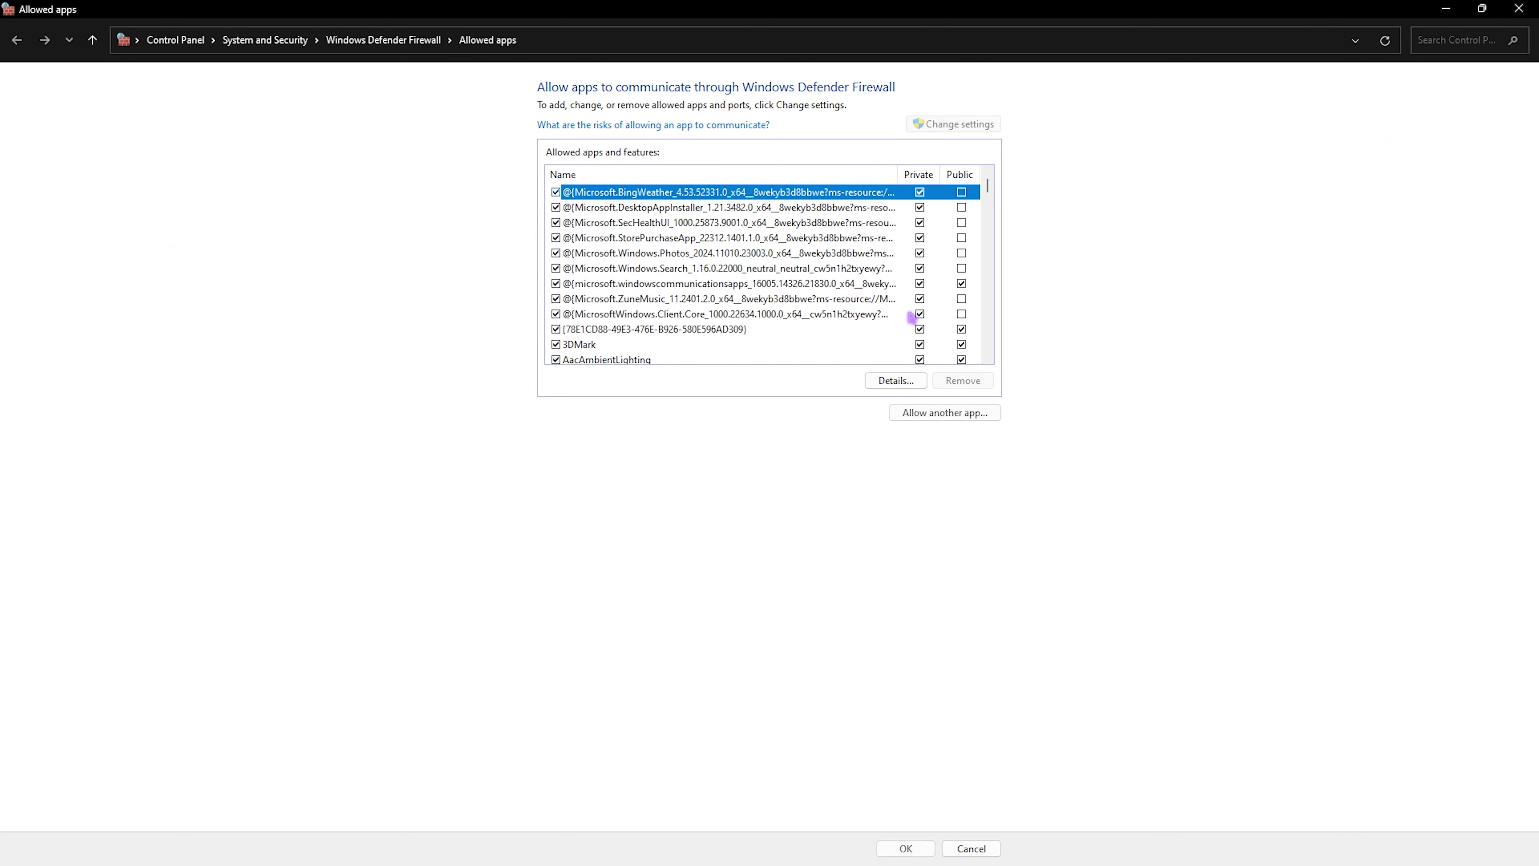
scroll(800, 283, "down", 15)
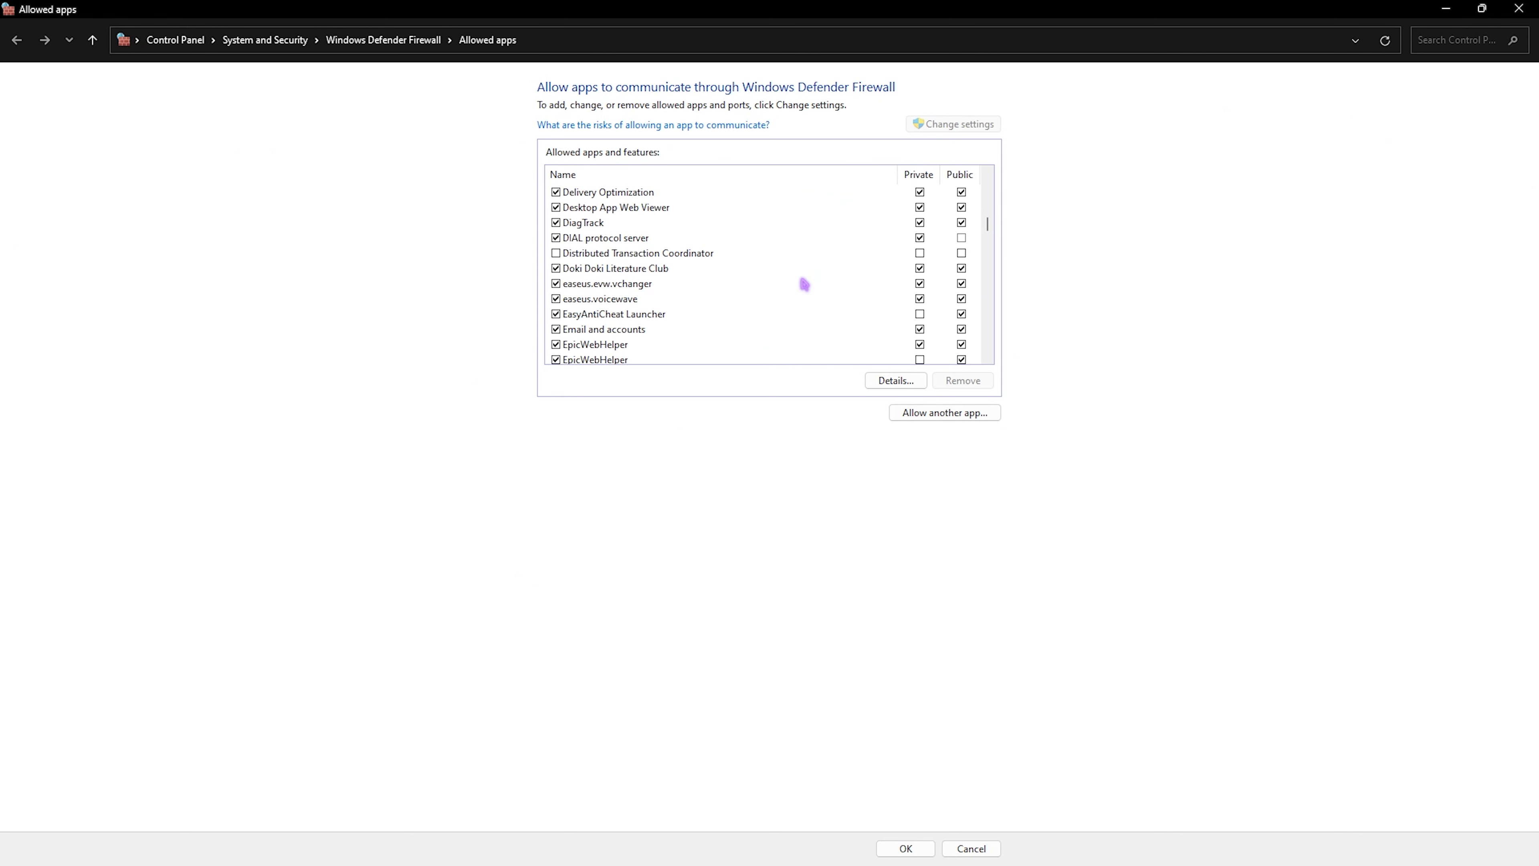
left_click(804, 284)
key("v")
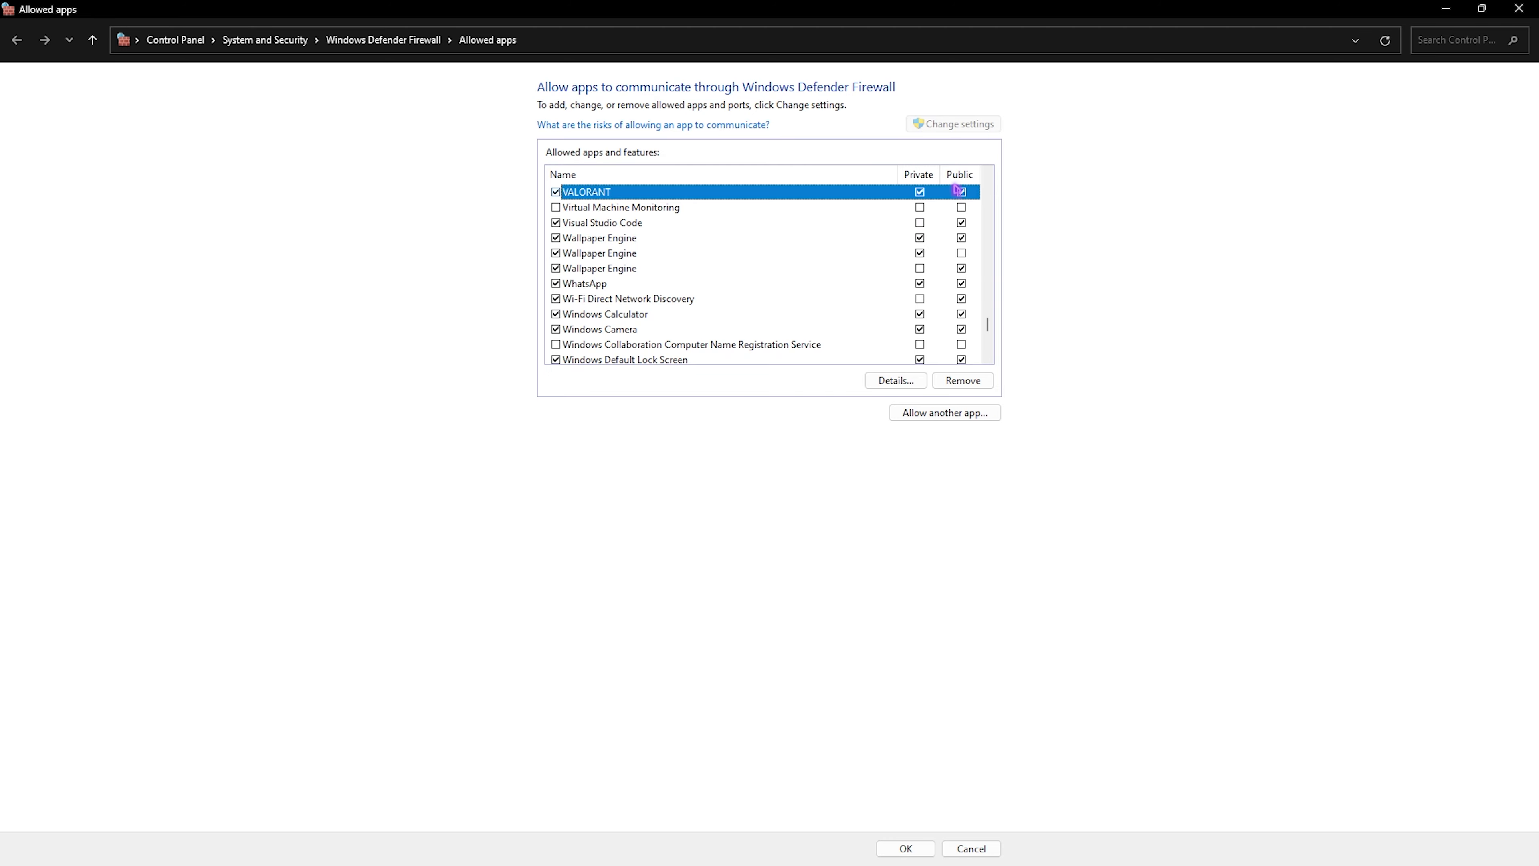
- Add C:\Riot Games\VALORANT\live\VALORANT.exe as another allowed app
left_click(923, 414)
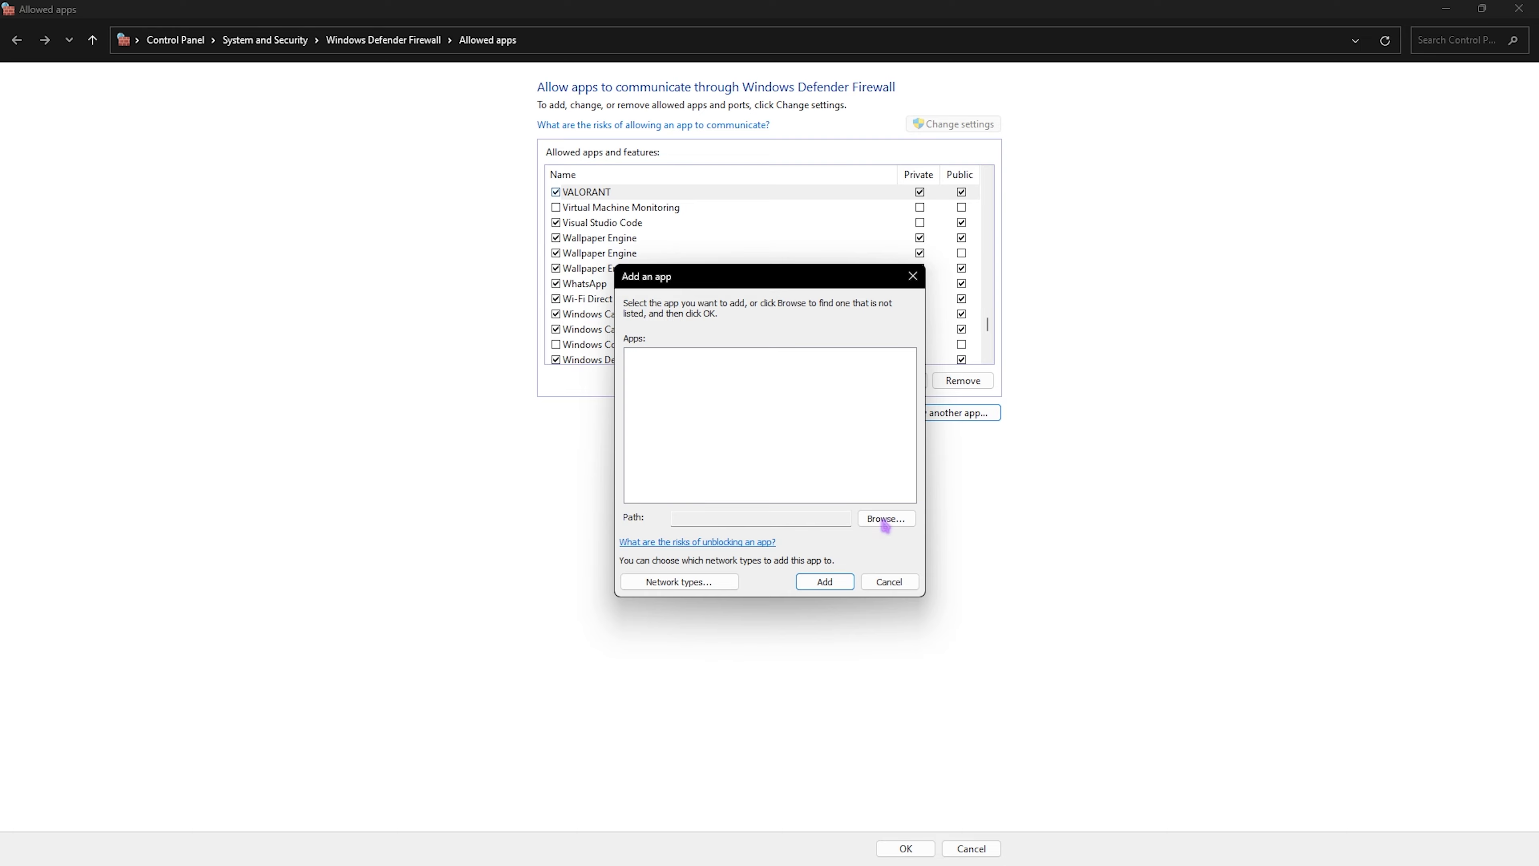
left_click(884, 520)
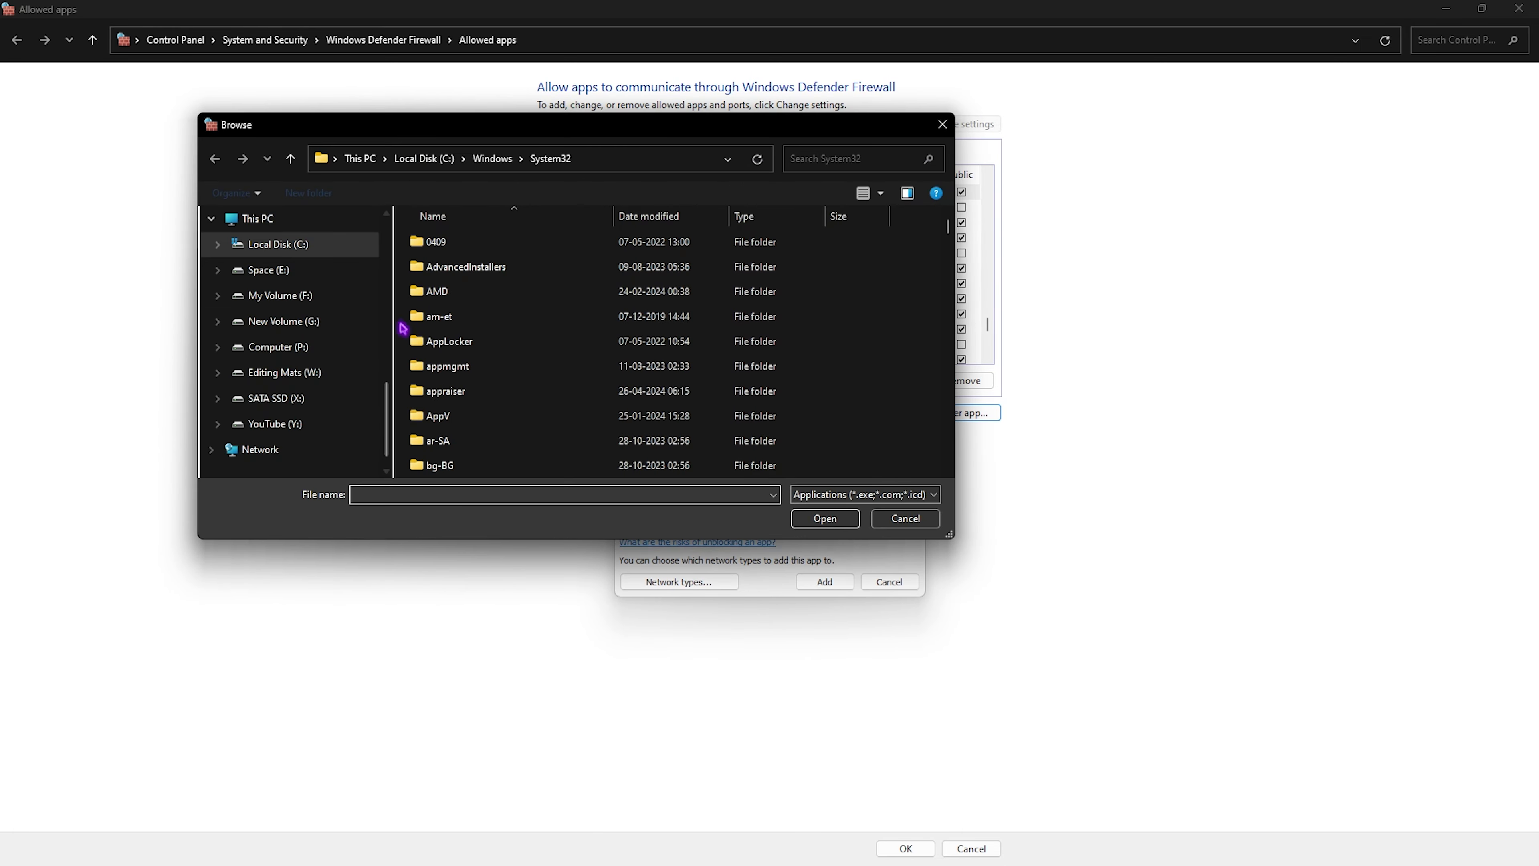
scroll(547, 414, "down", 8)
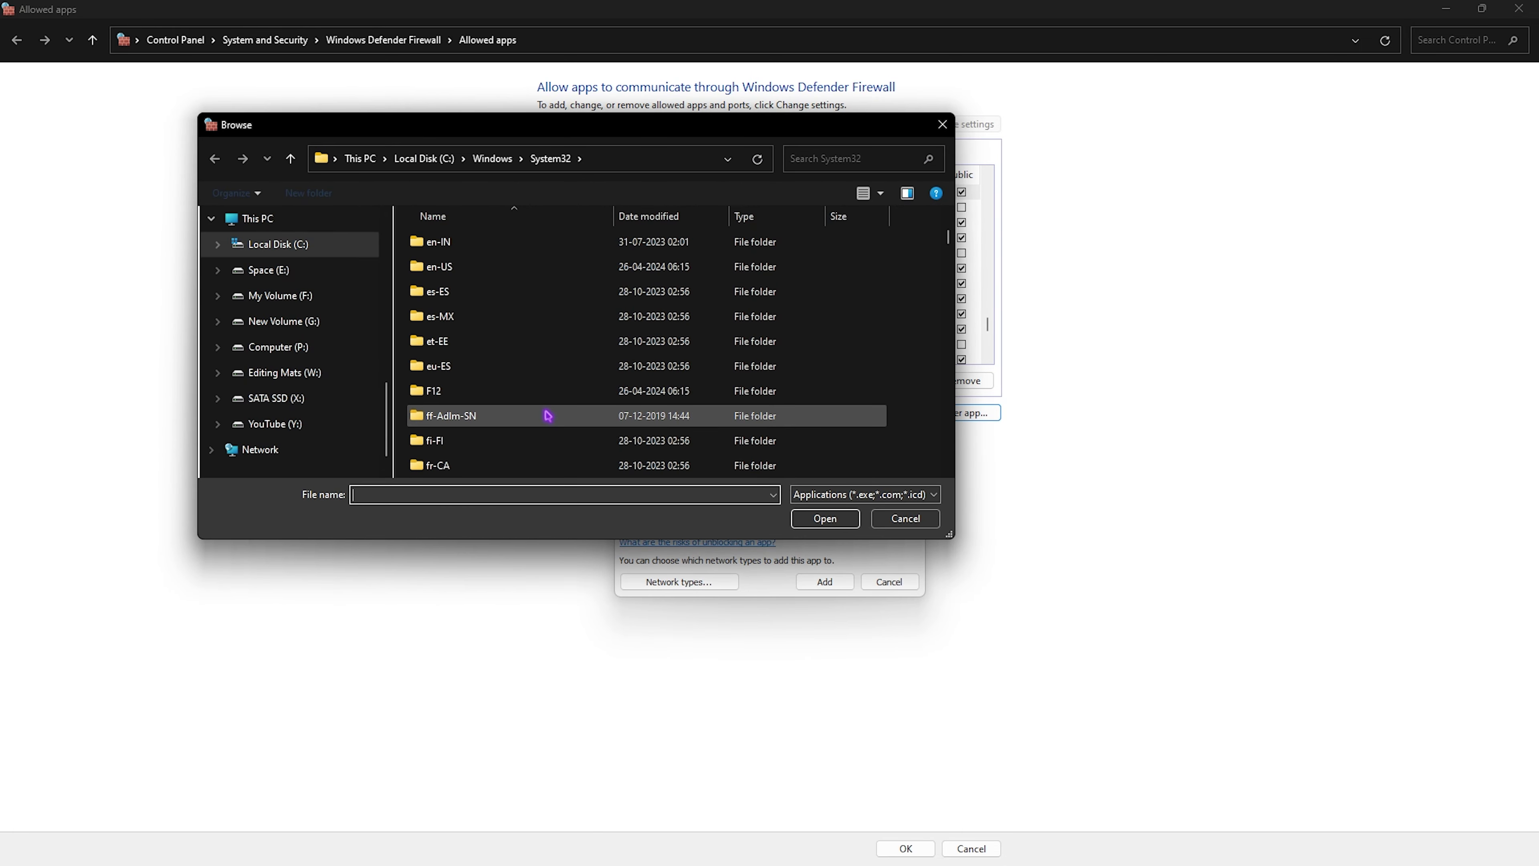
left_click(424, 159)
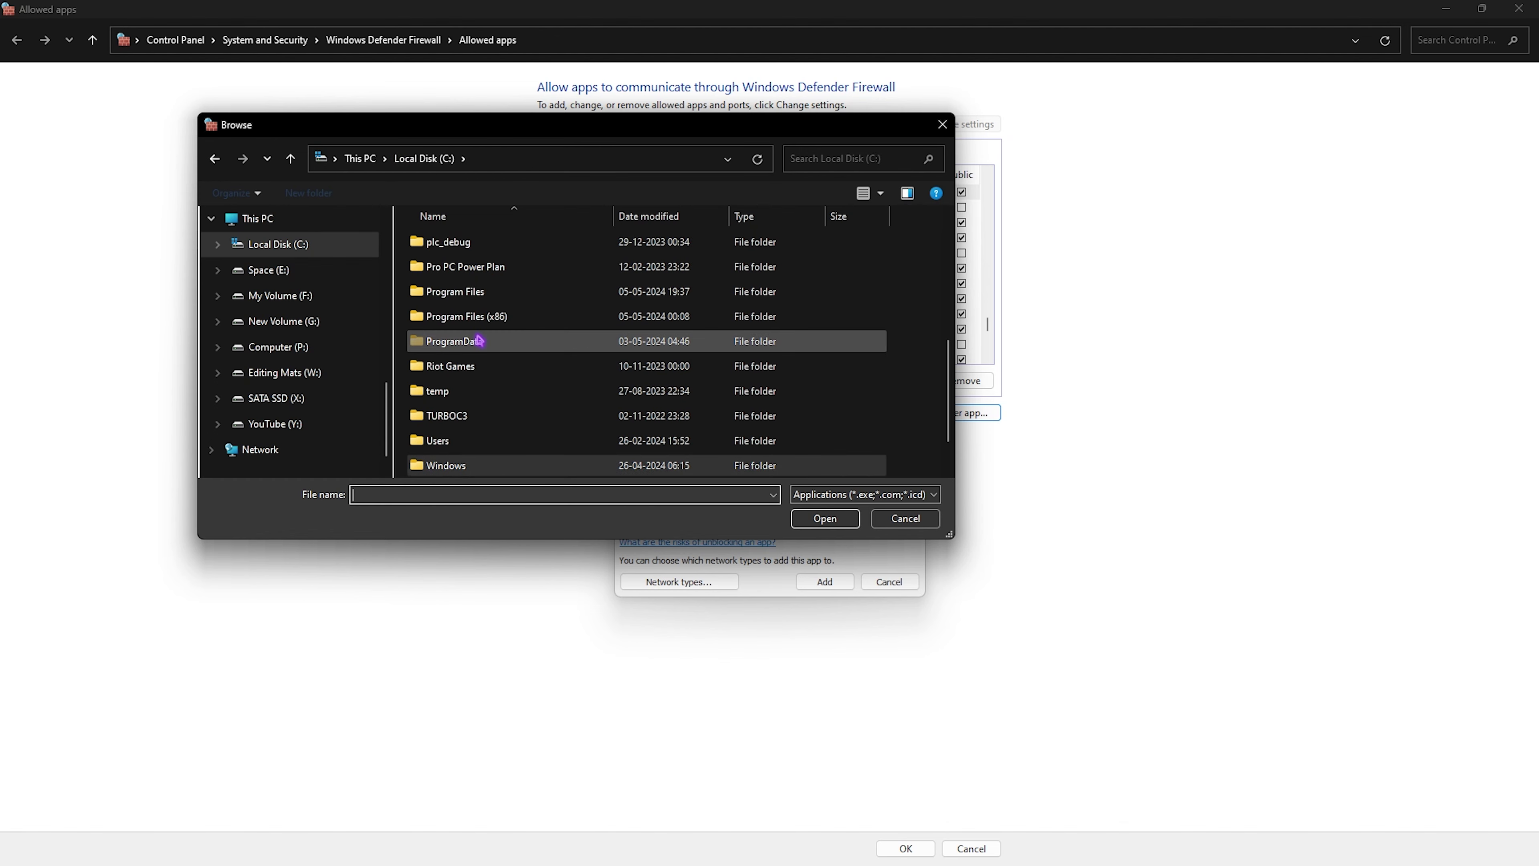
double_click(487, 366)
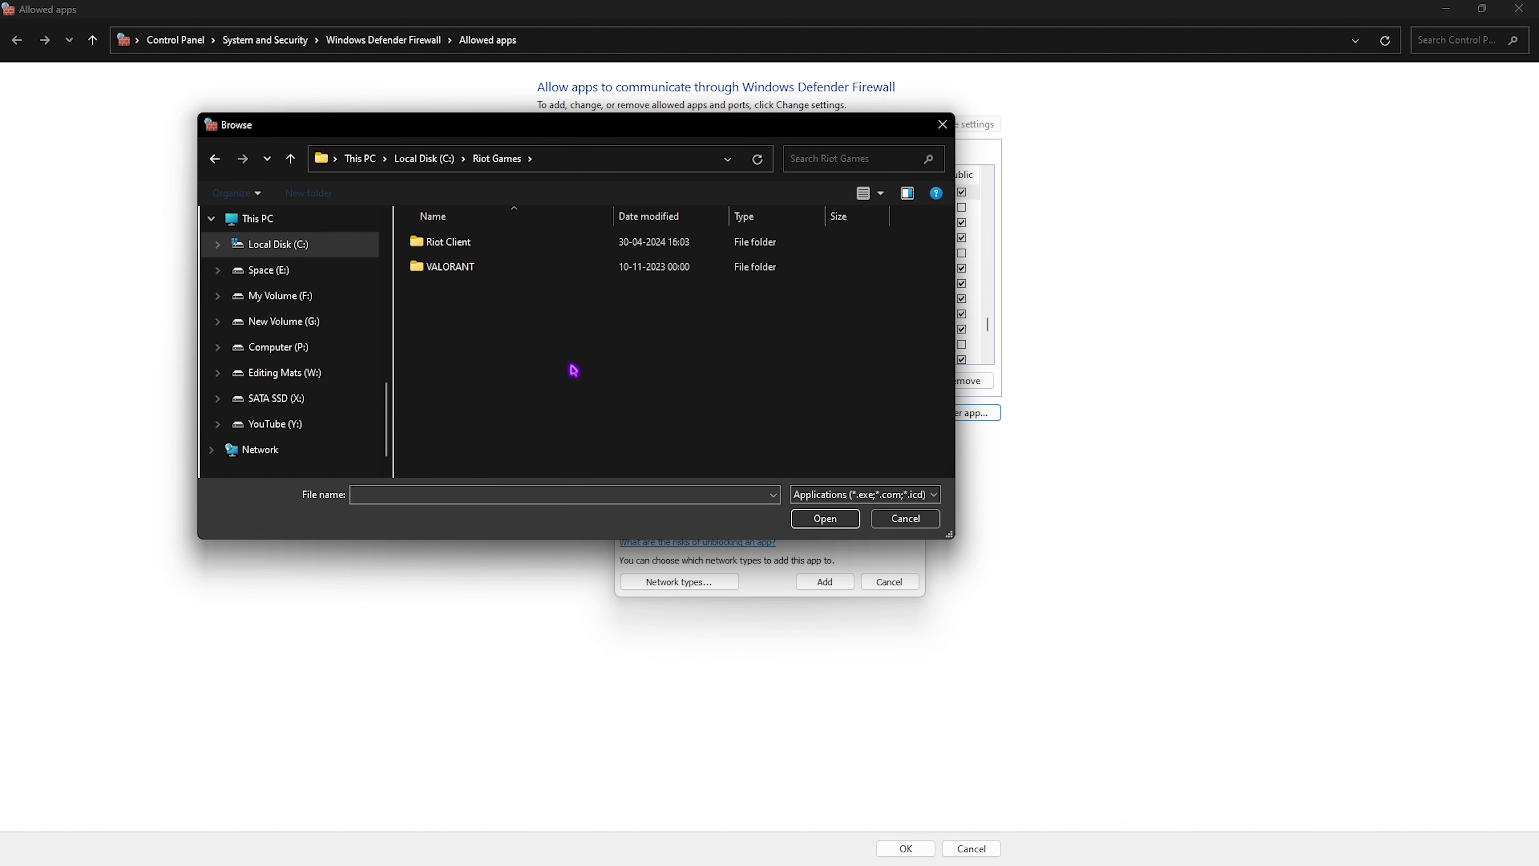
double_click(516, 265)
double_click(472, 243)
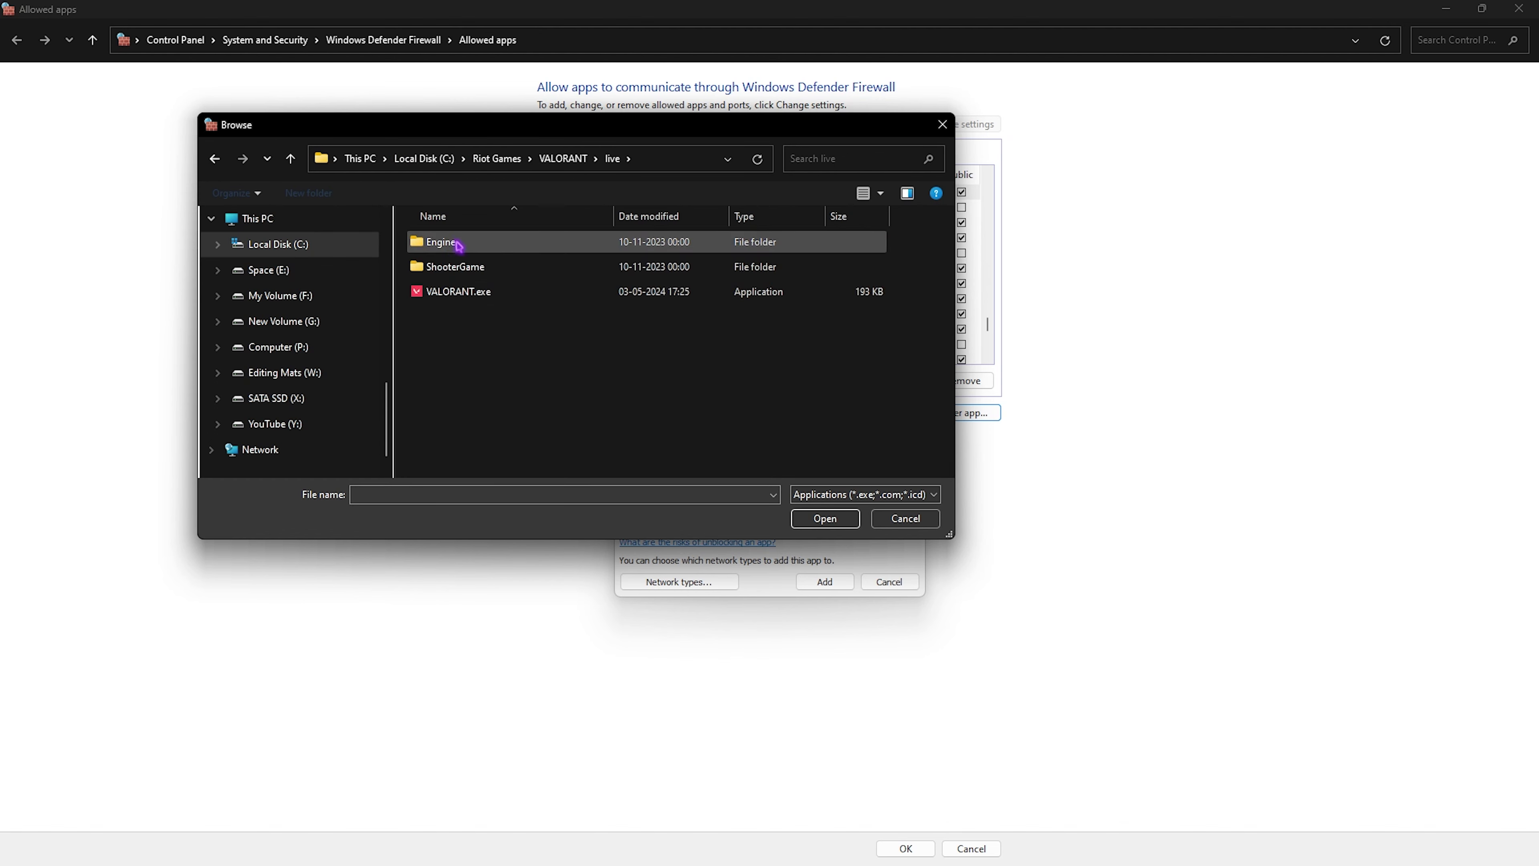
left_click(463, 294)
key("Return")
key("Return")
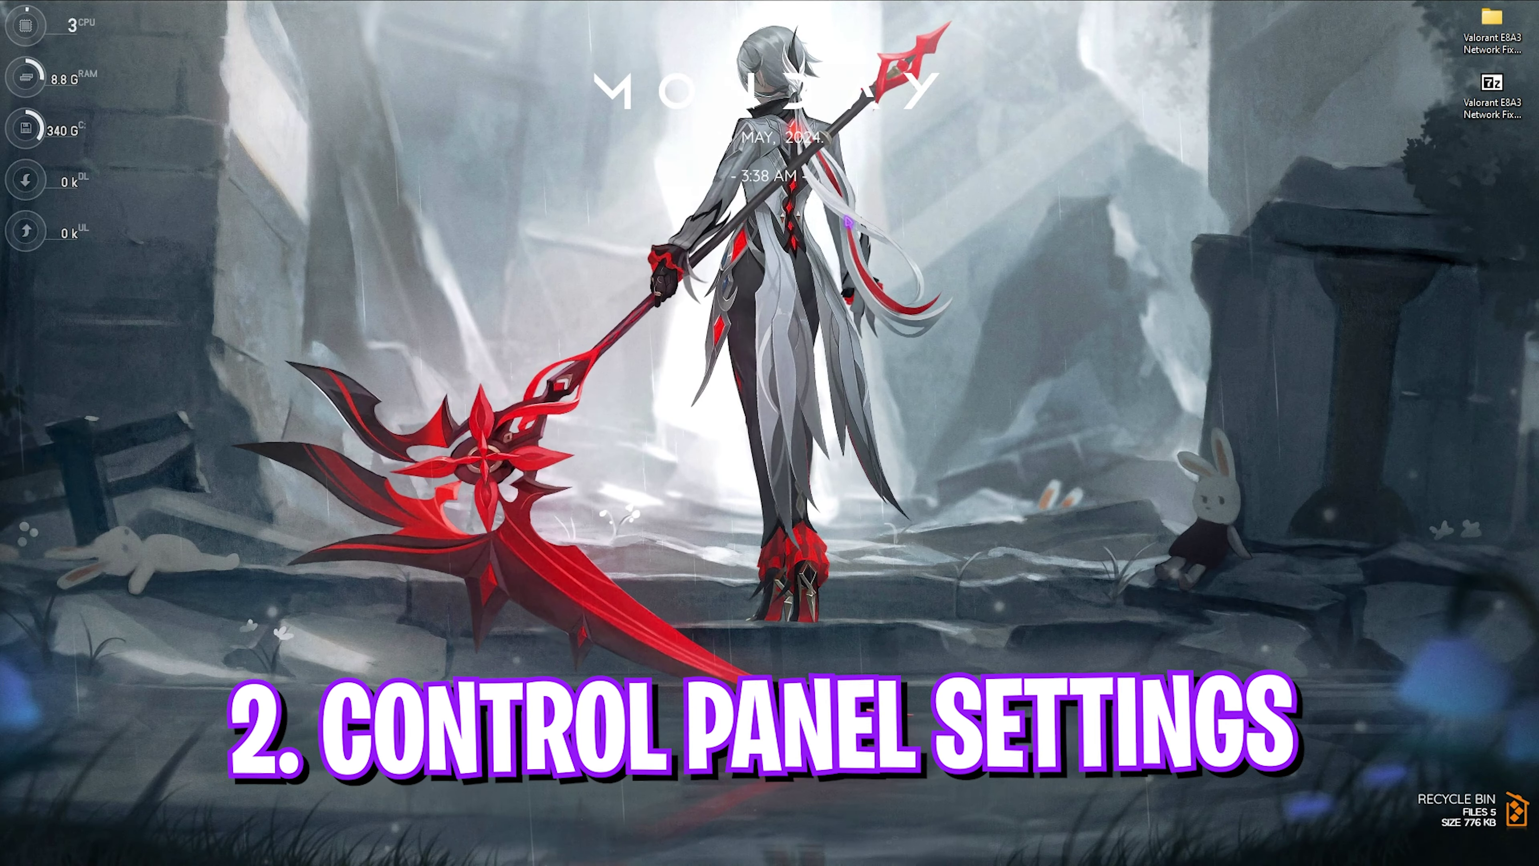
- Launch Control Panel and open the Ethernet connection's Internet Protocol Version 4 (TCP/IPv4) properties
key("super")
type("control panel")
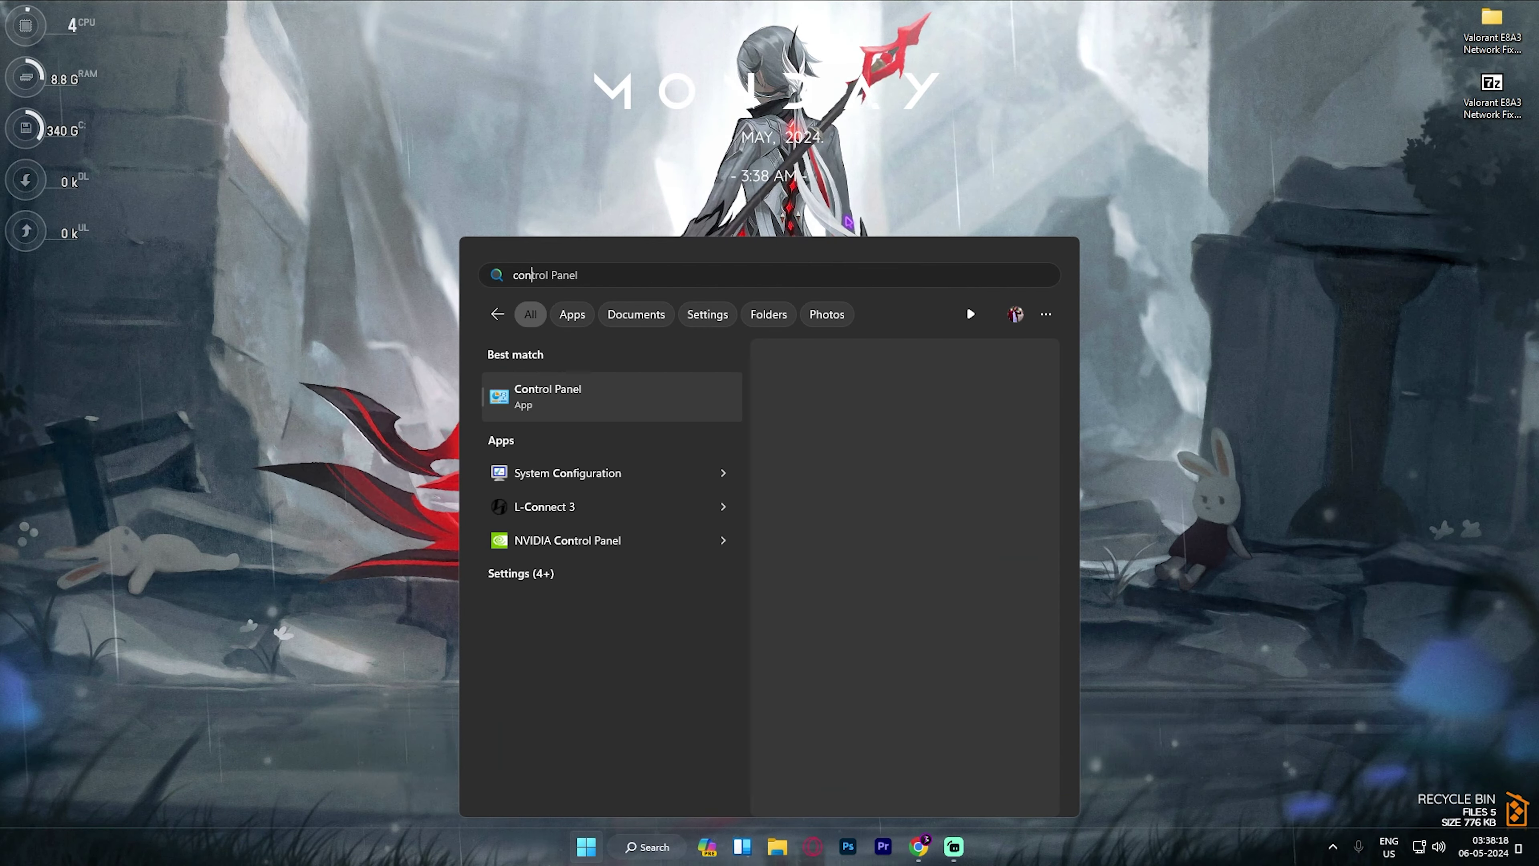
key("Return")
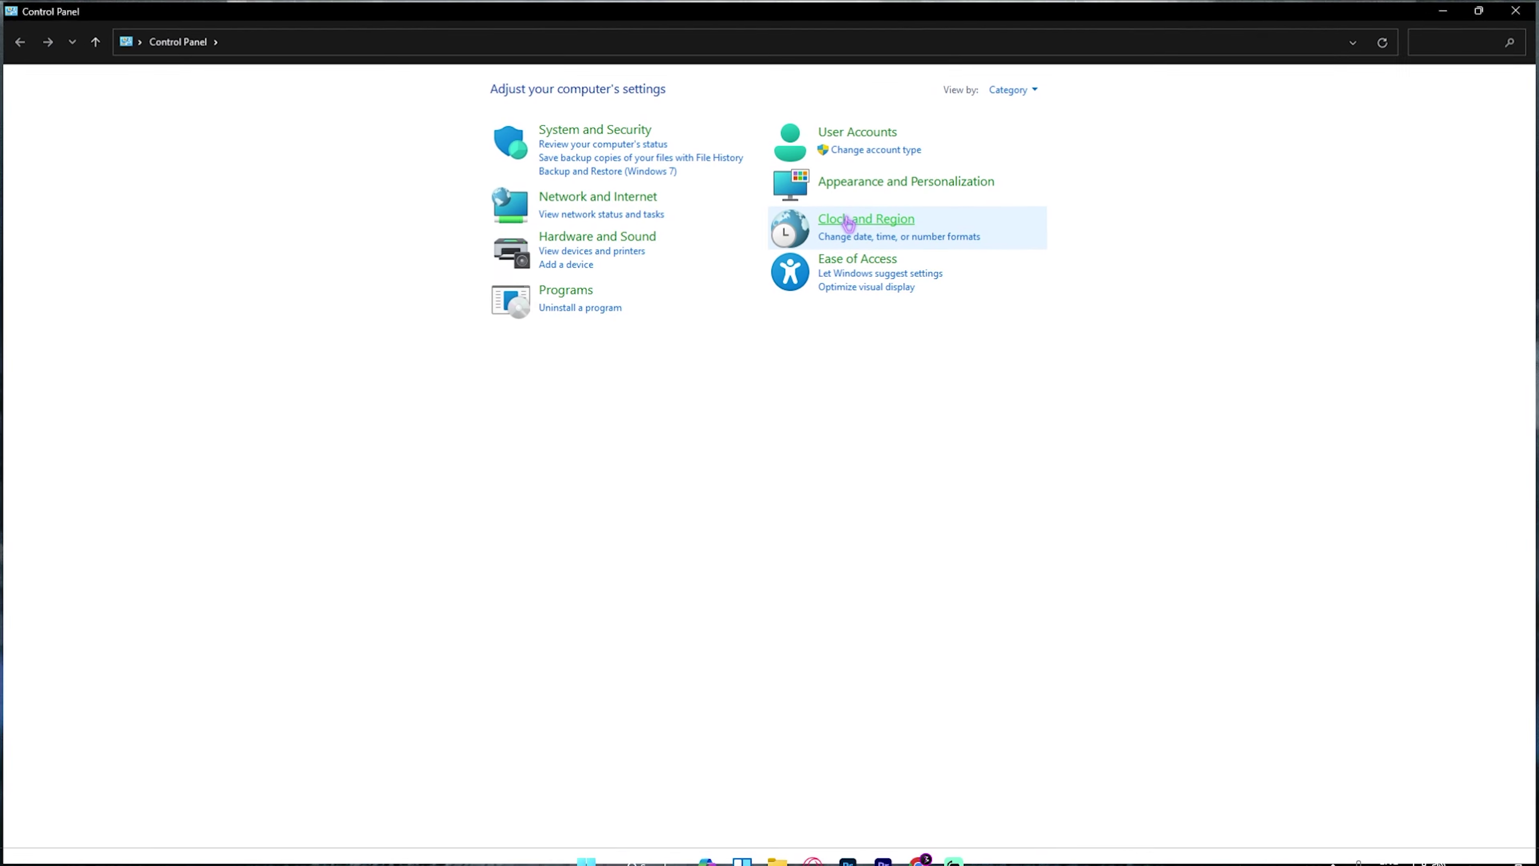
left_click(582, 206)
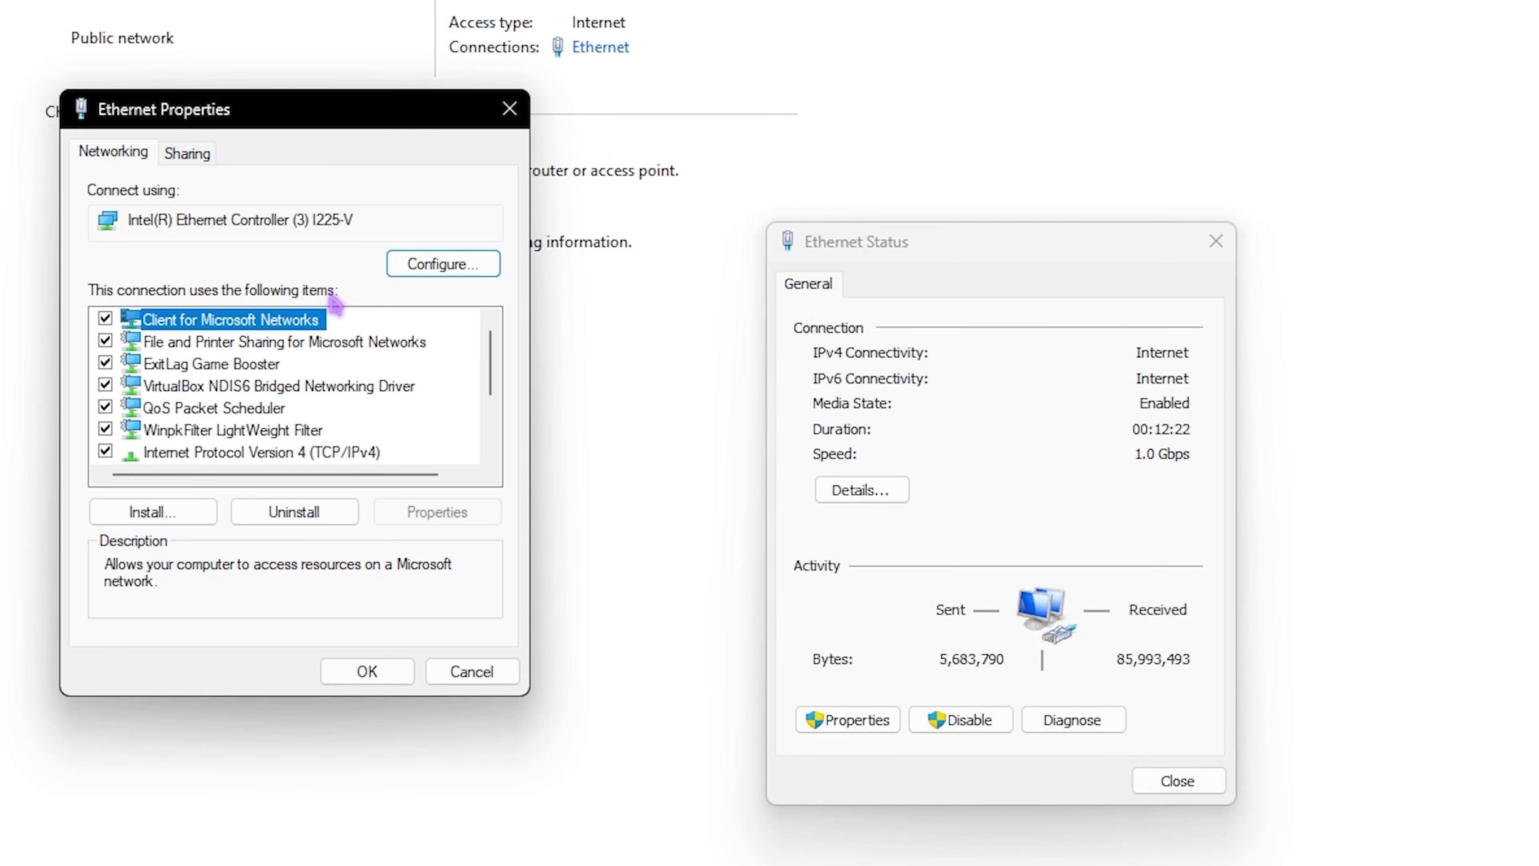
left_click(167, 453)
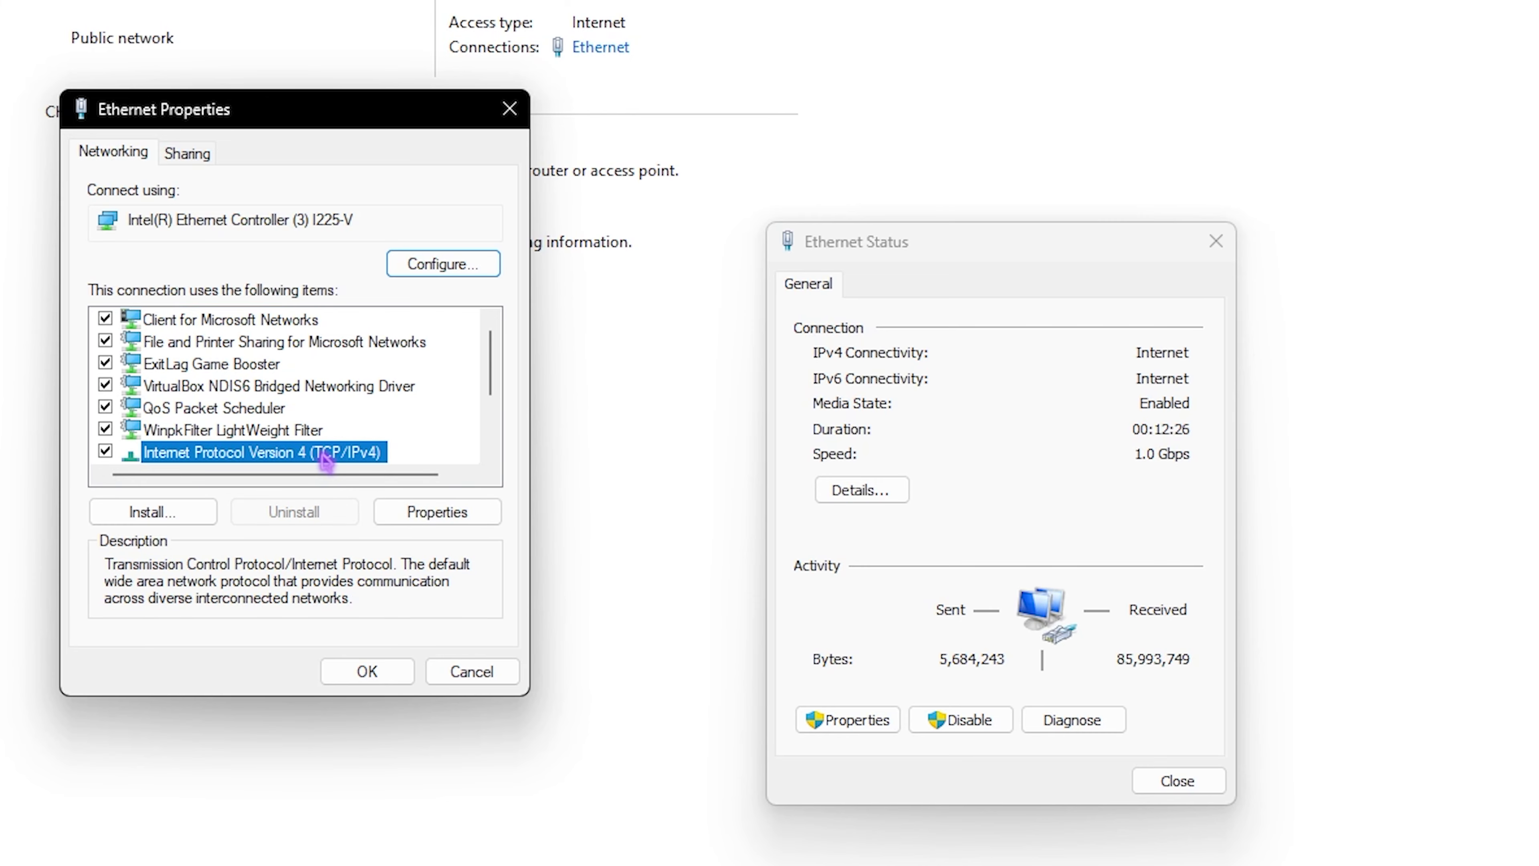
double_click(351, 453)
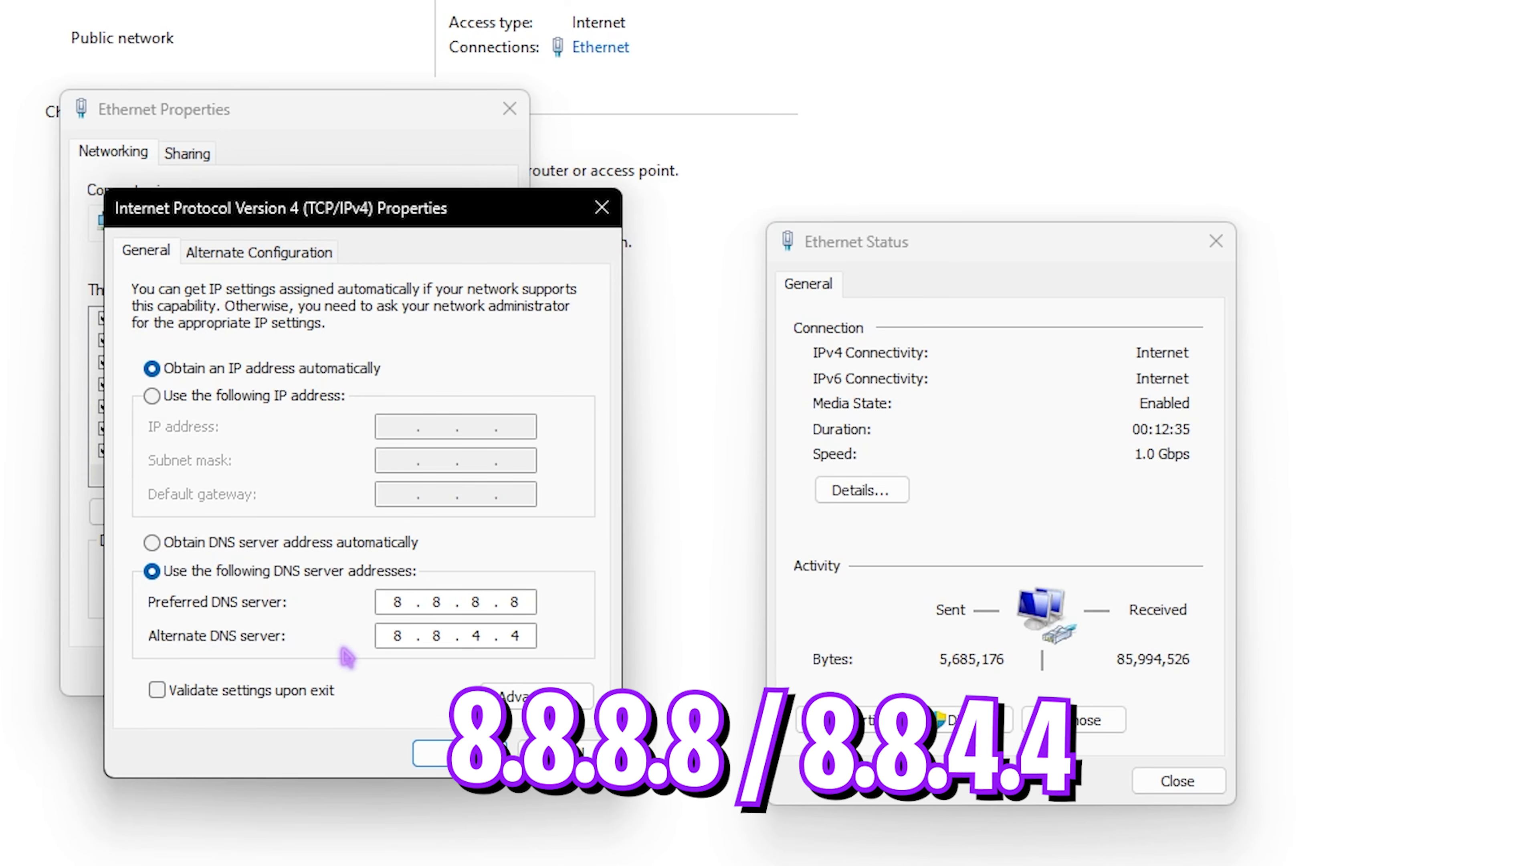
- Enter 8.8.4.4 as the alternate DNS server alongside 8.8.8.8 and save
left_click(419, 636)
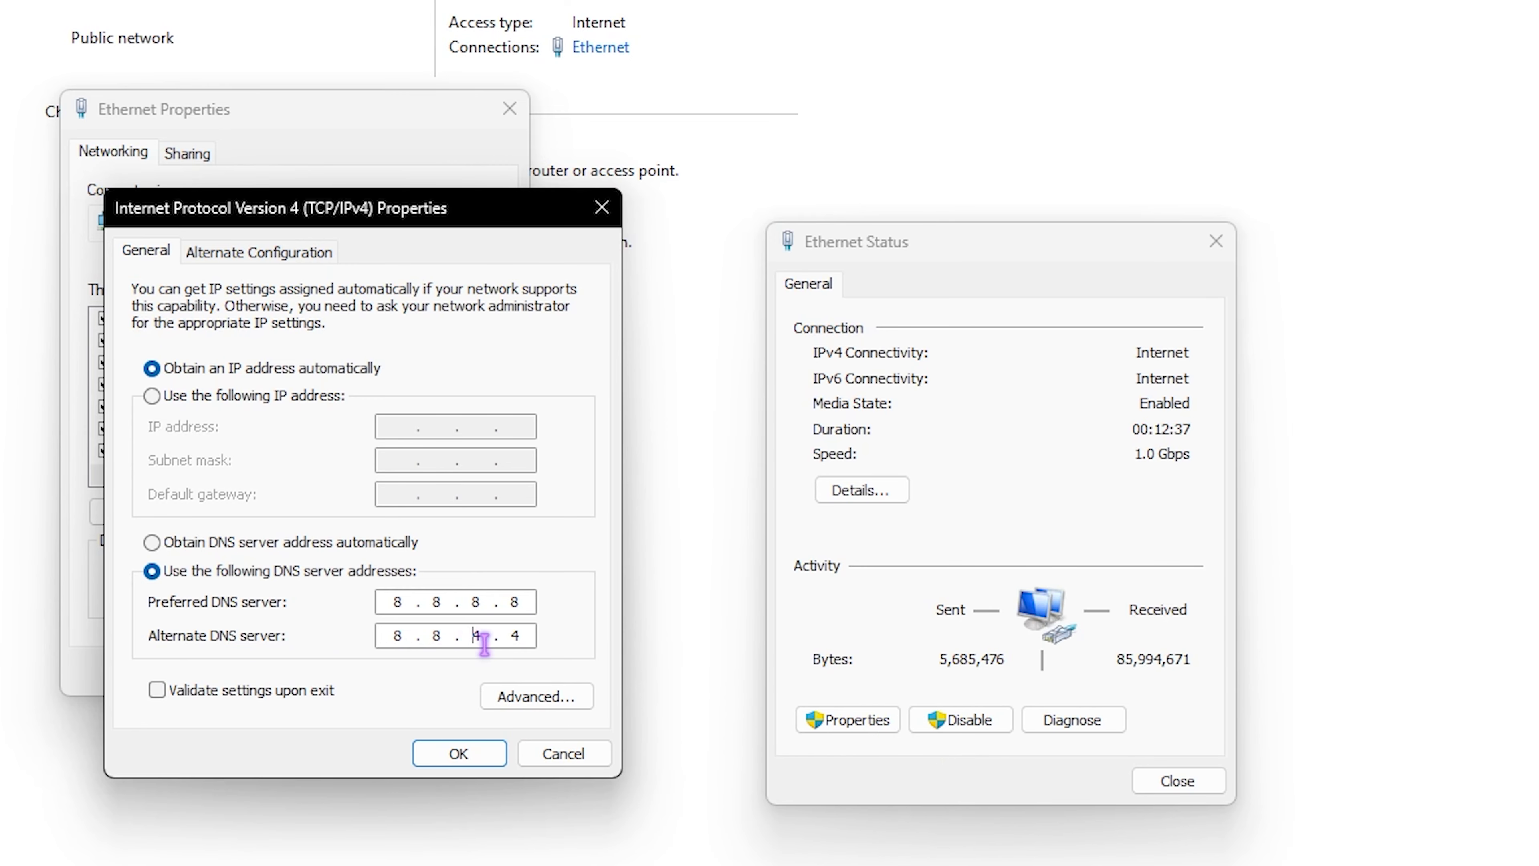
left_click(460, 762)
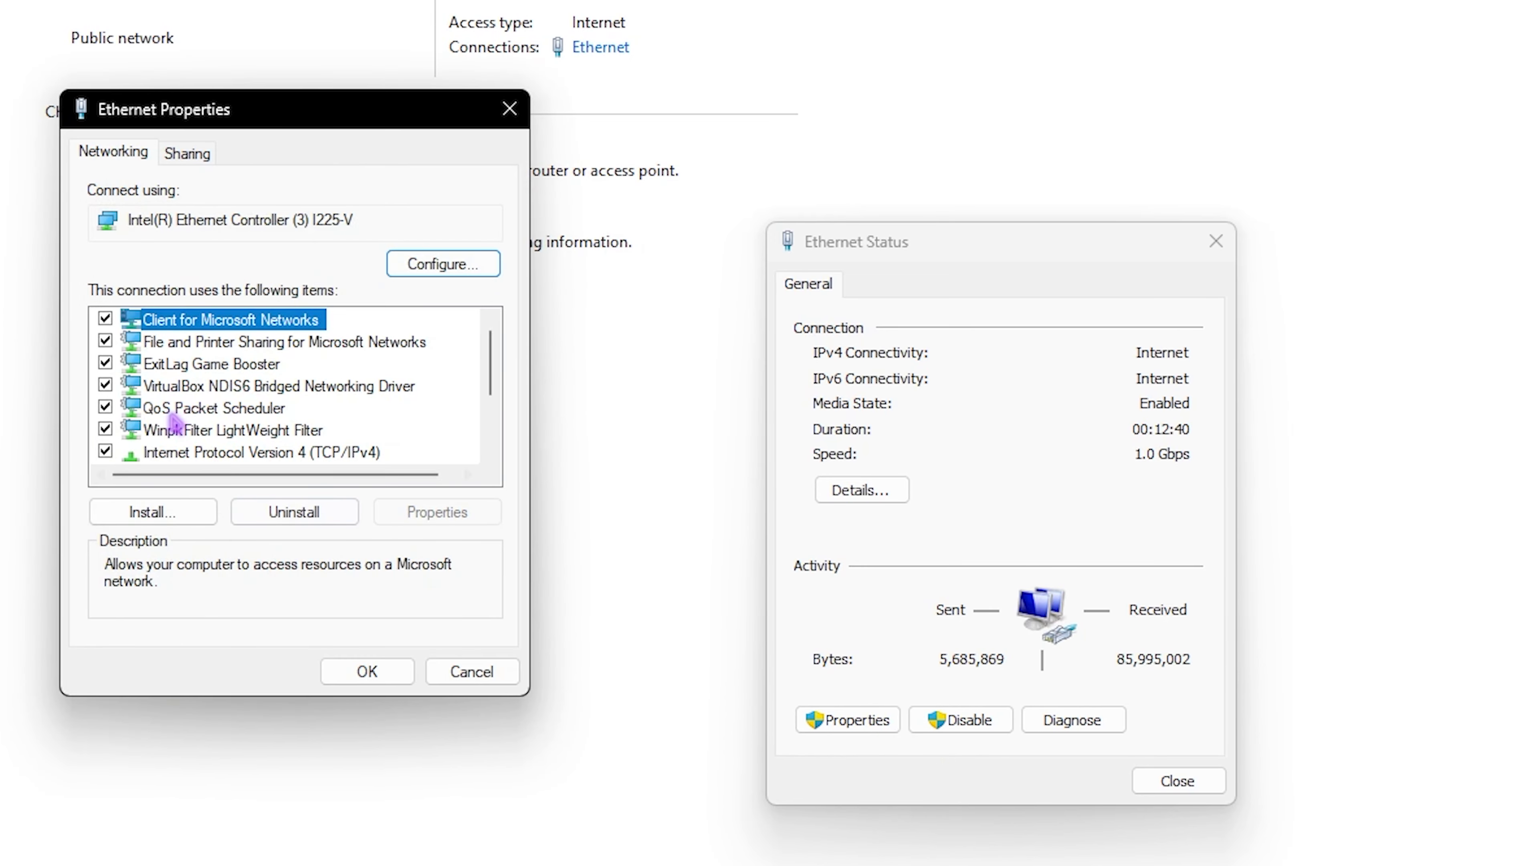
- Reopen the Ethernet properties, configure the adapter, and show its Power Management options
left_click(368, 671)
left_click(872, 720)
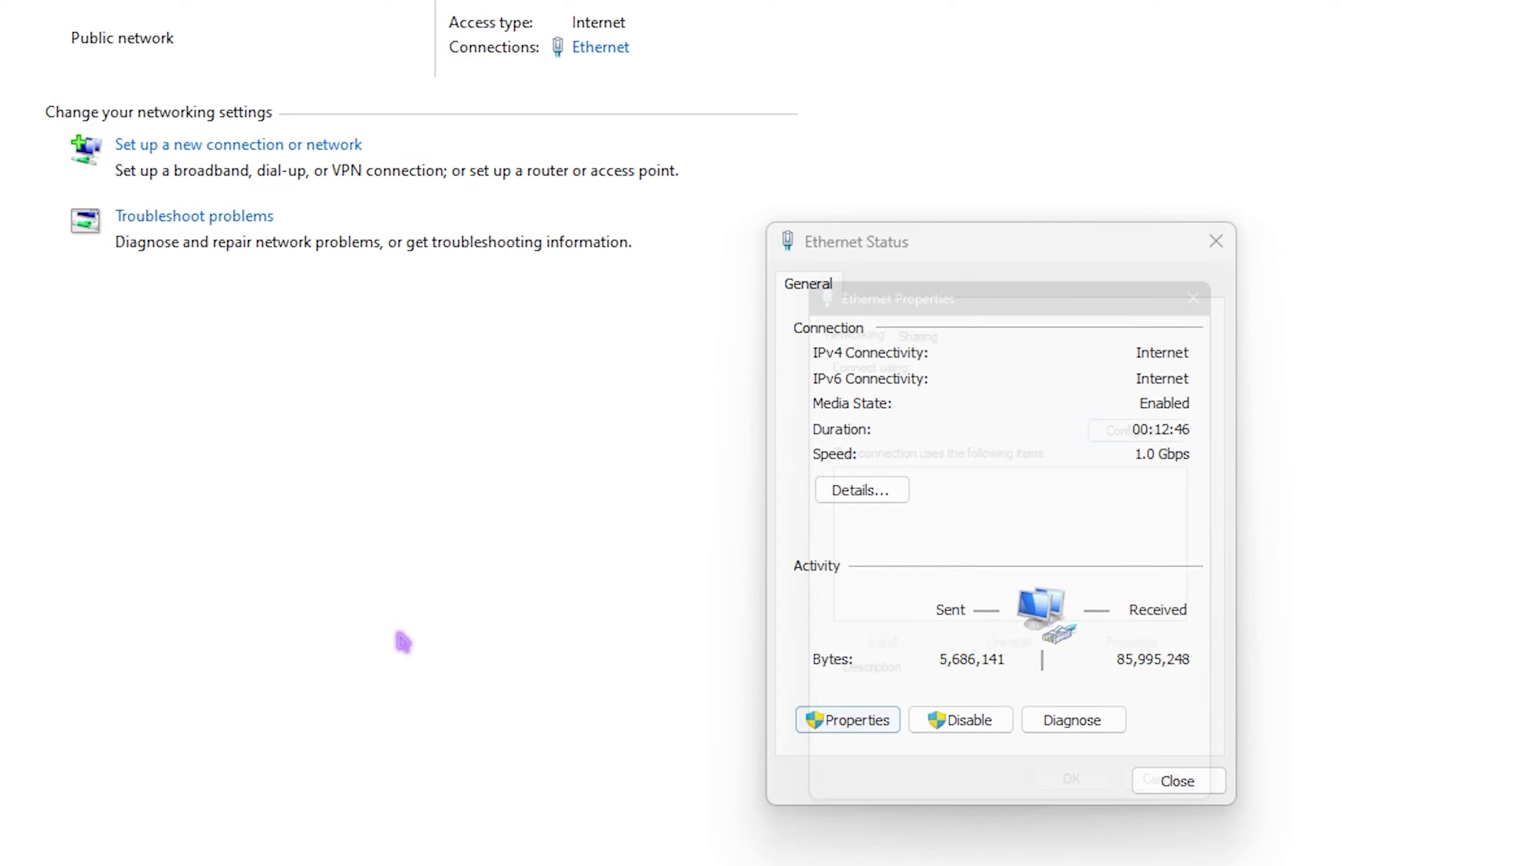
left_click(1166, 418)
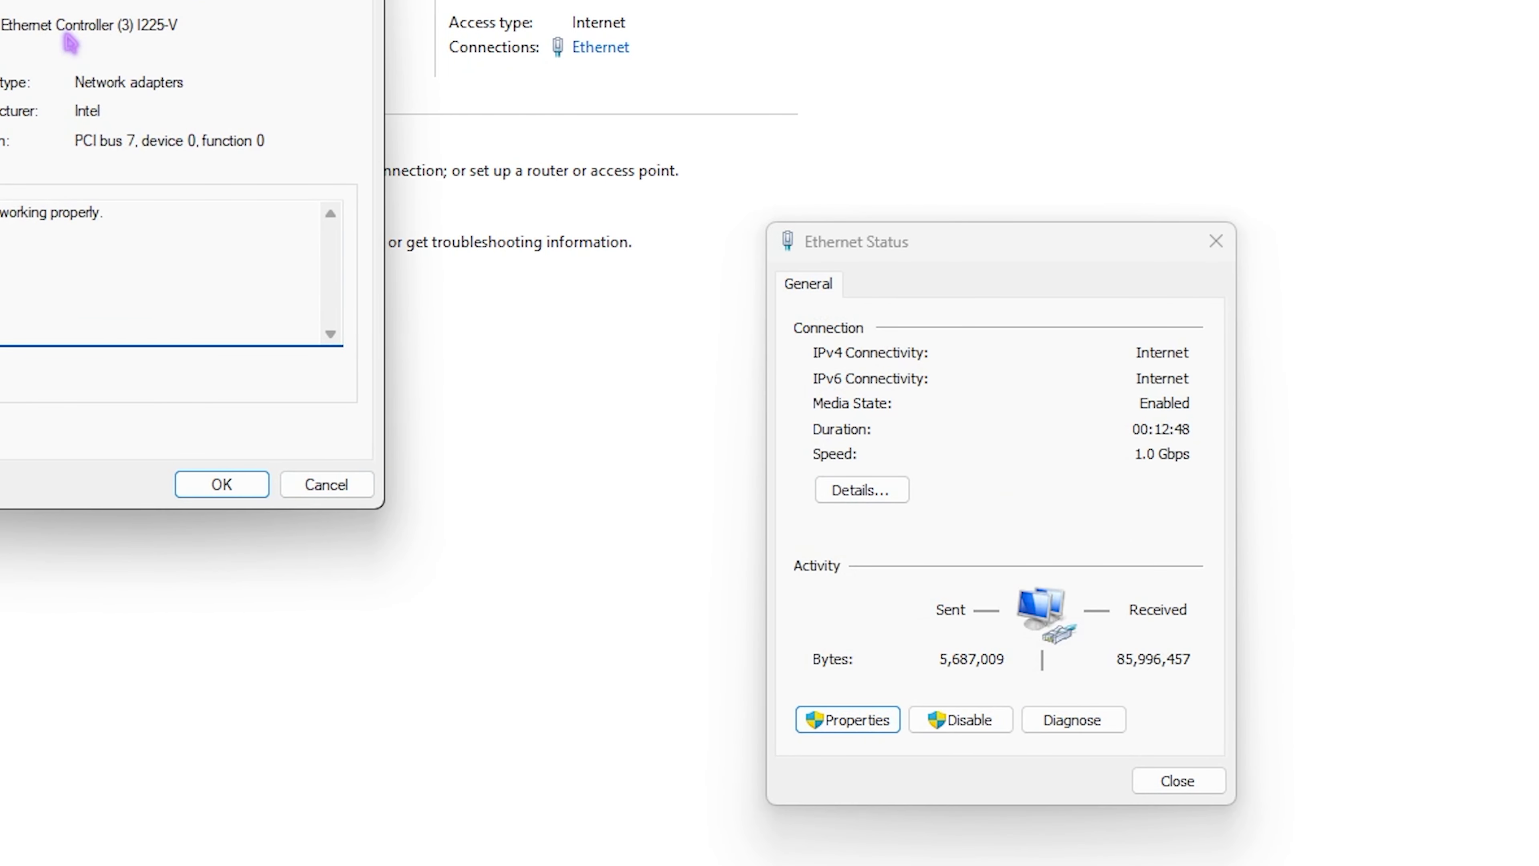
left_click(303, 119)
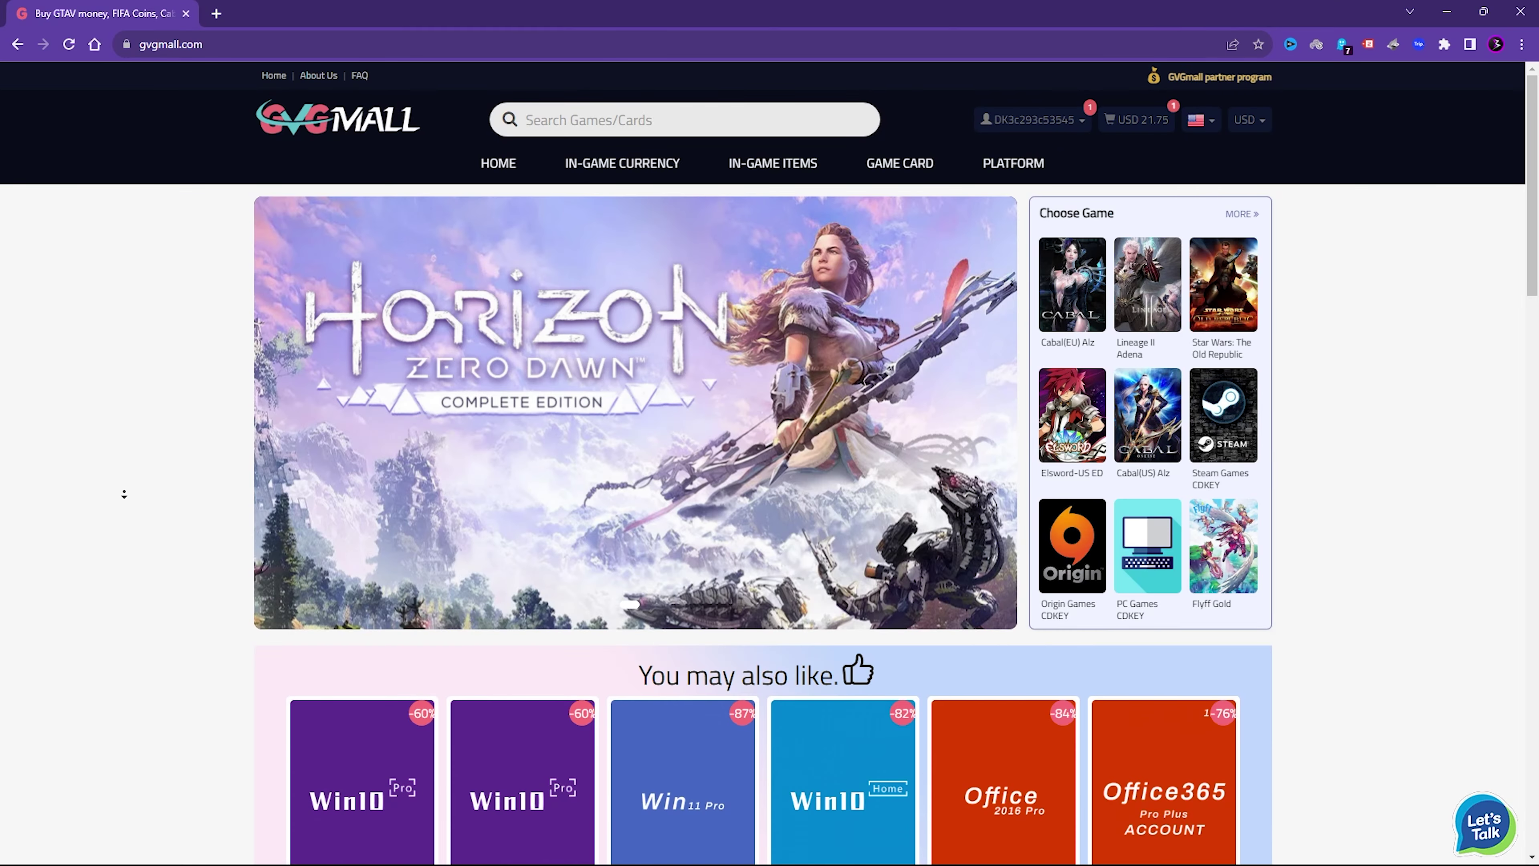
- Browse the GVGMall store's menus and Windows 10 Pro OEM key listings at USD 21.75
scroll(123, 494, "down", 4)
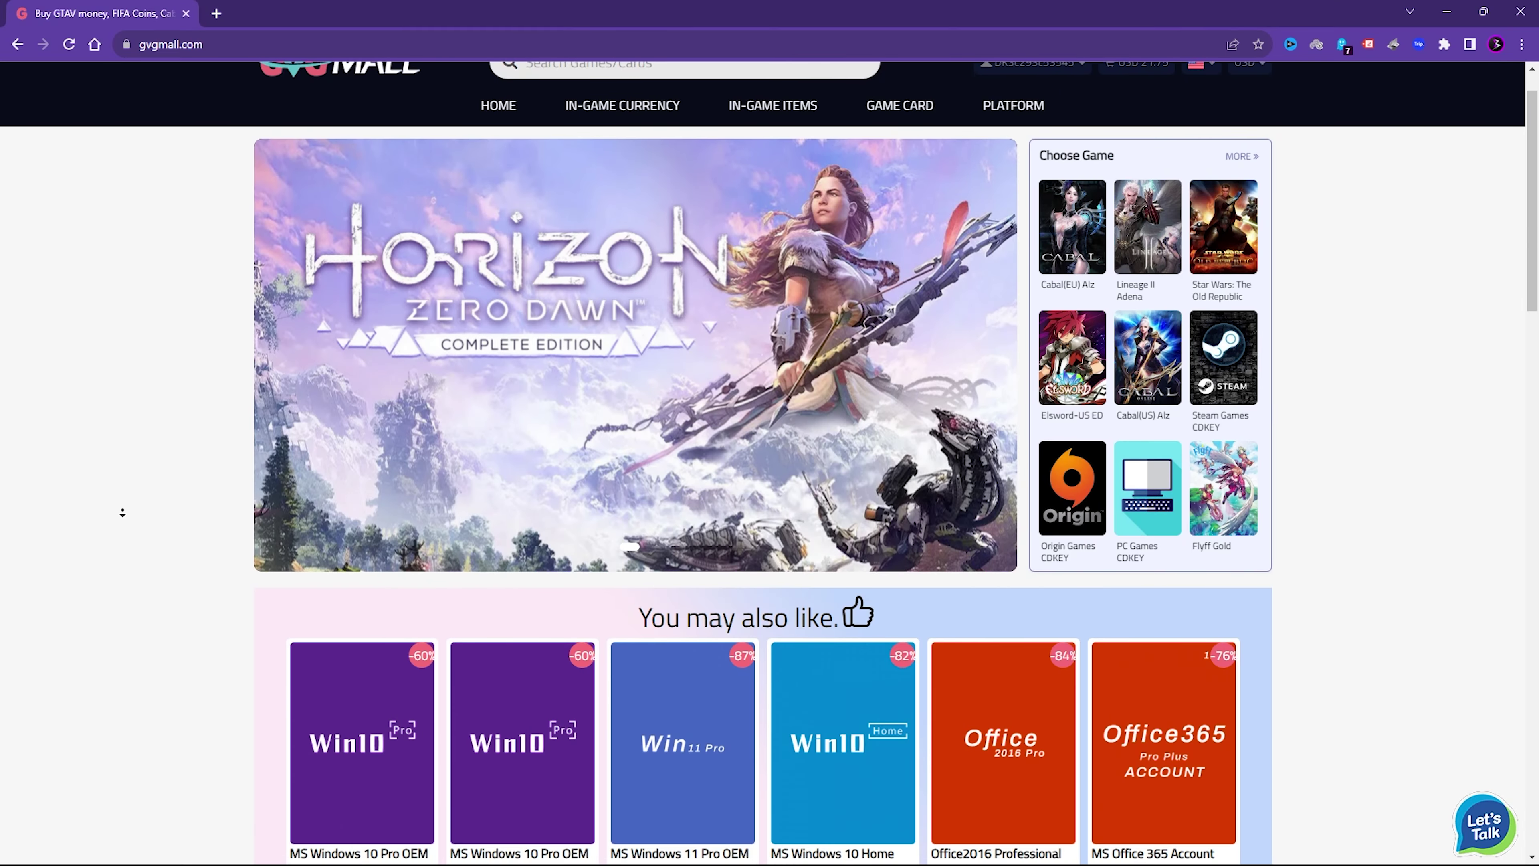
scroll(123, 512, "down", 5)
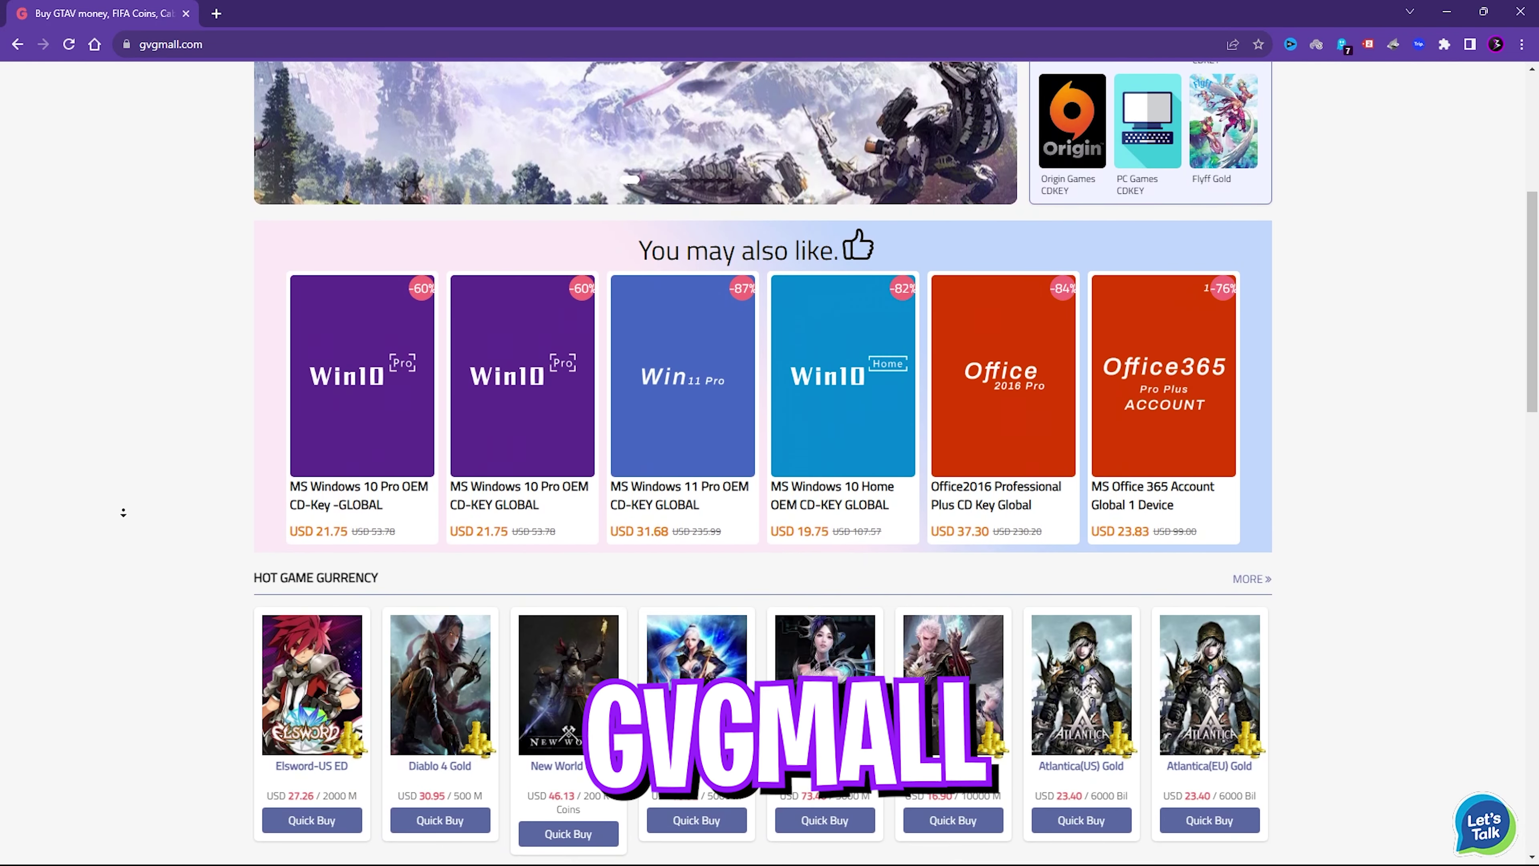
scroll(123, 512, "down", 2)
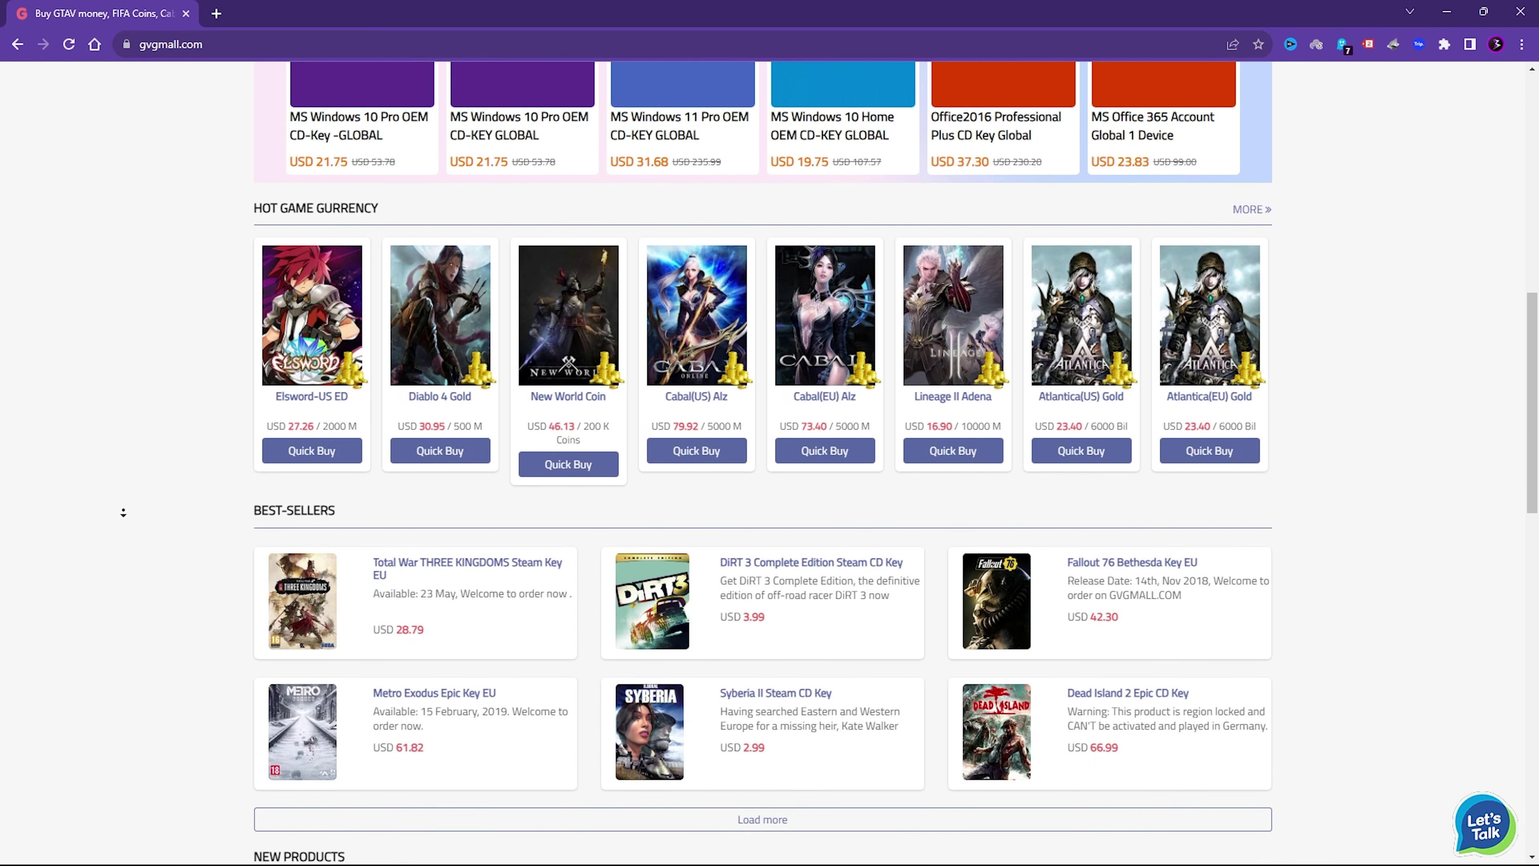
scroll(124, 514, "up", 15)
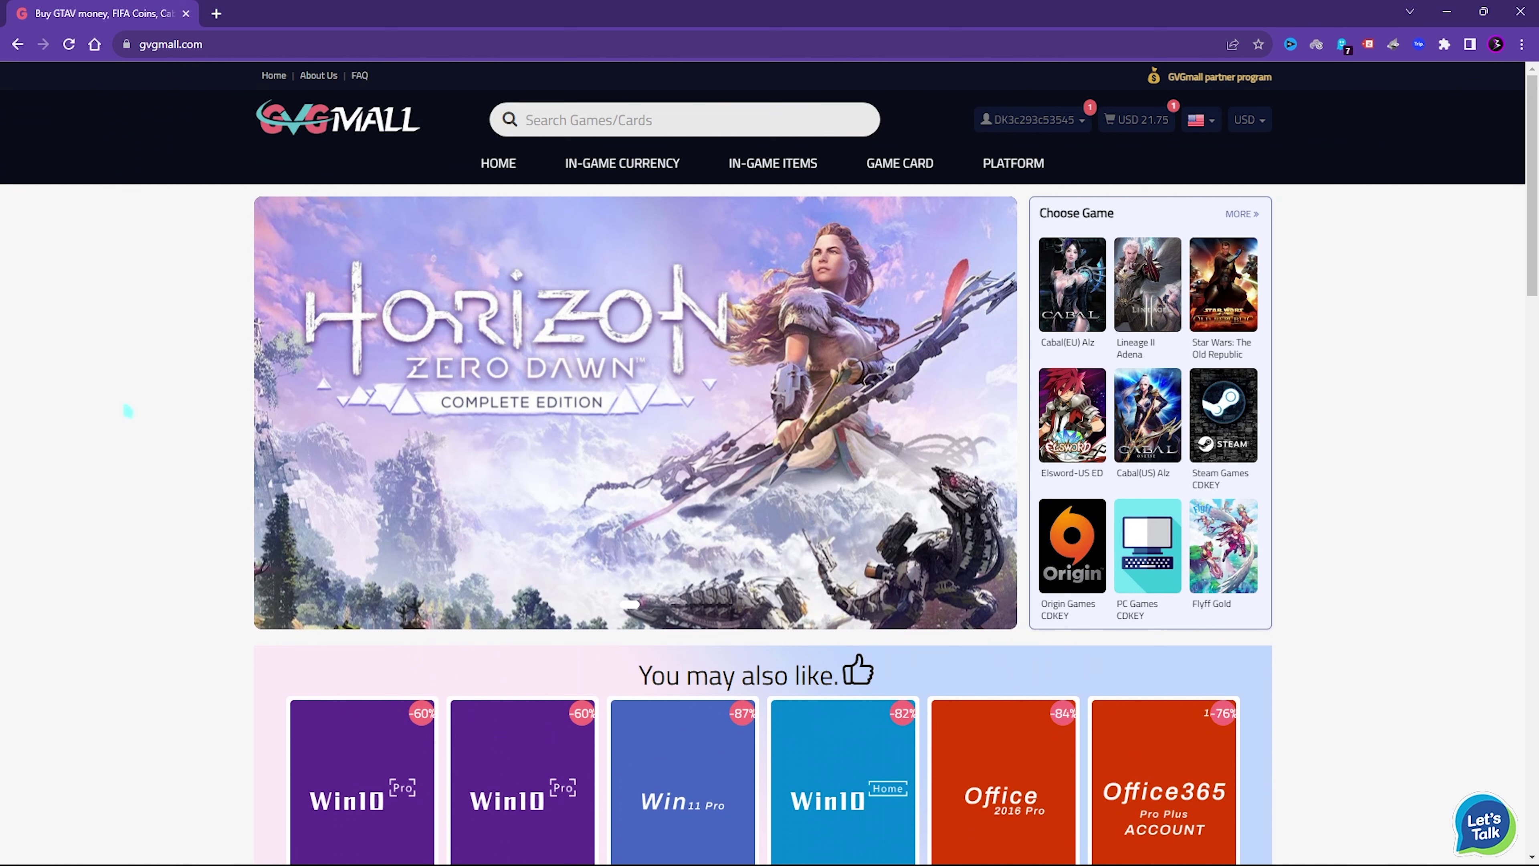
mouse_move(903, 165)
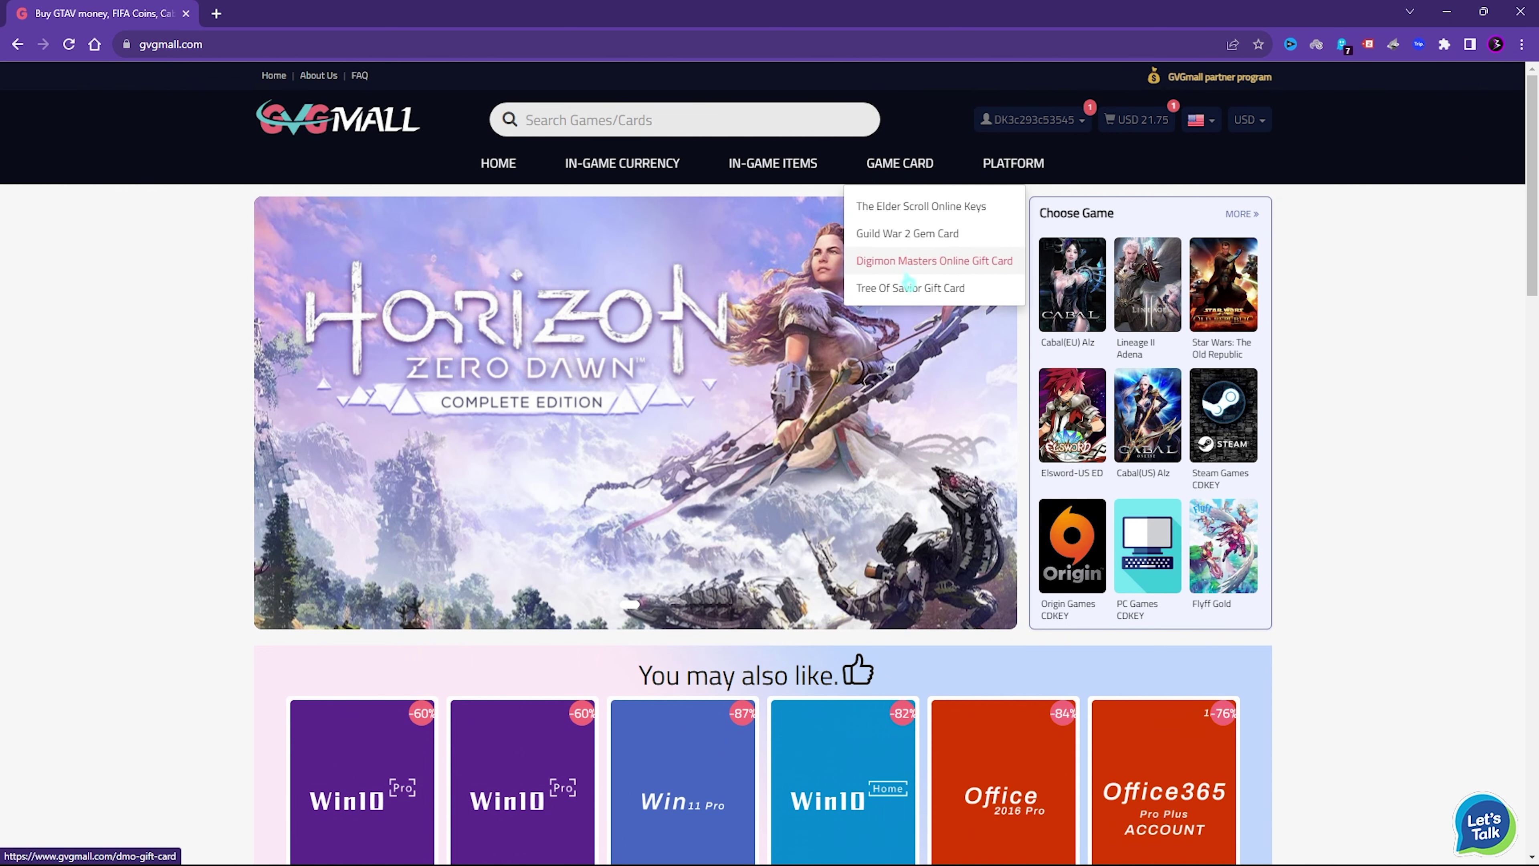
mouse_move(622, 164)
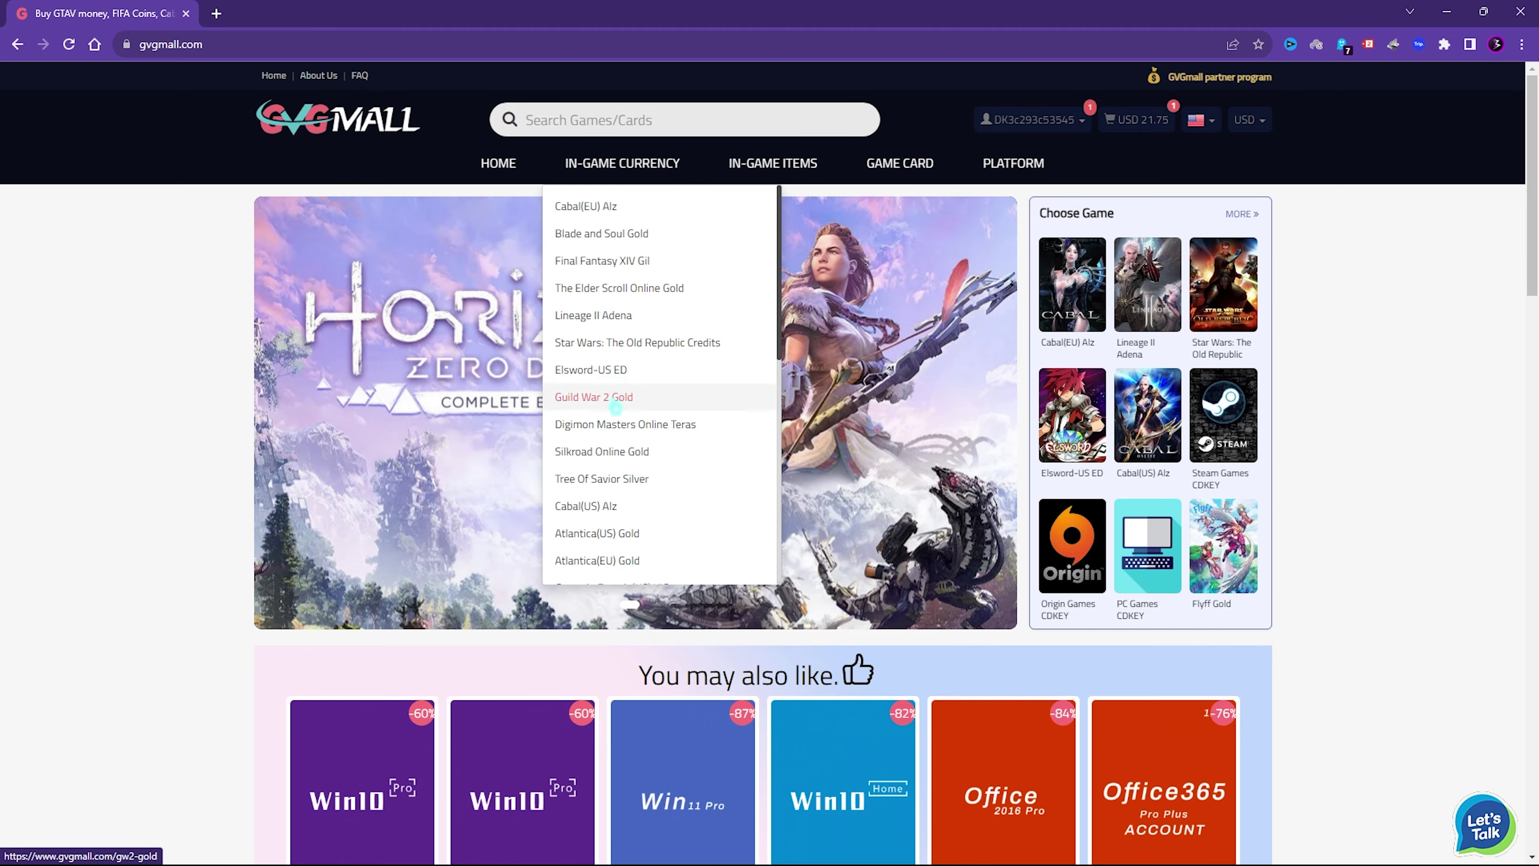
scroll(615, 406, "down", 8)
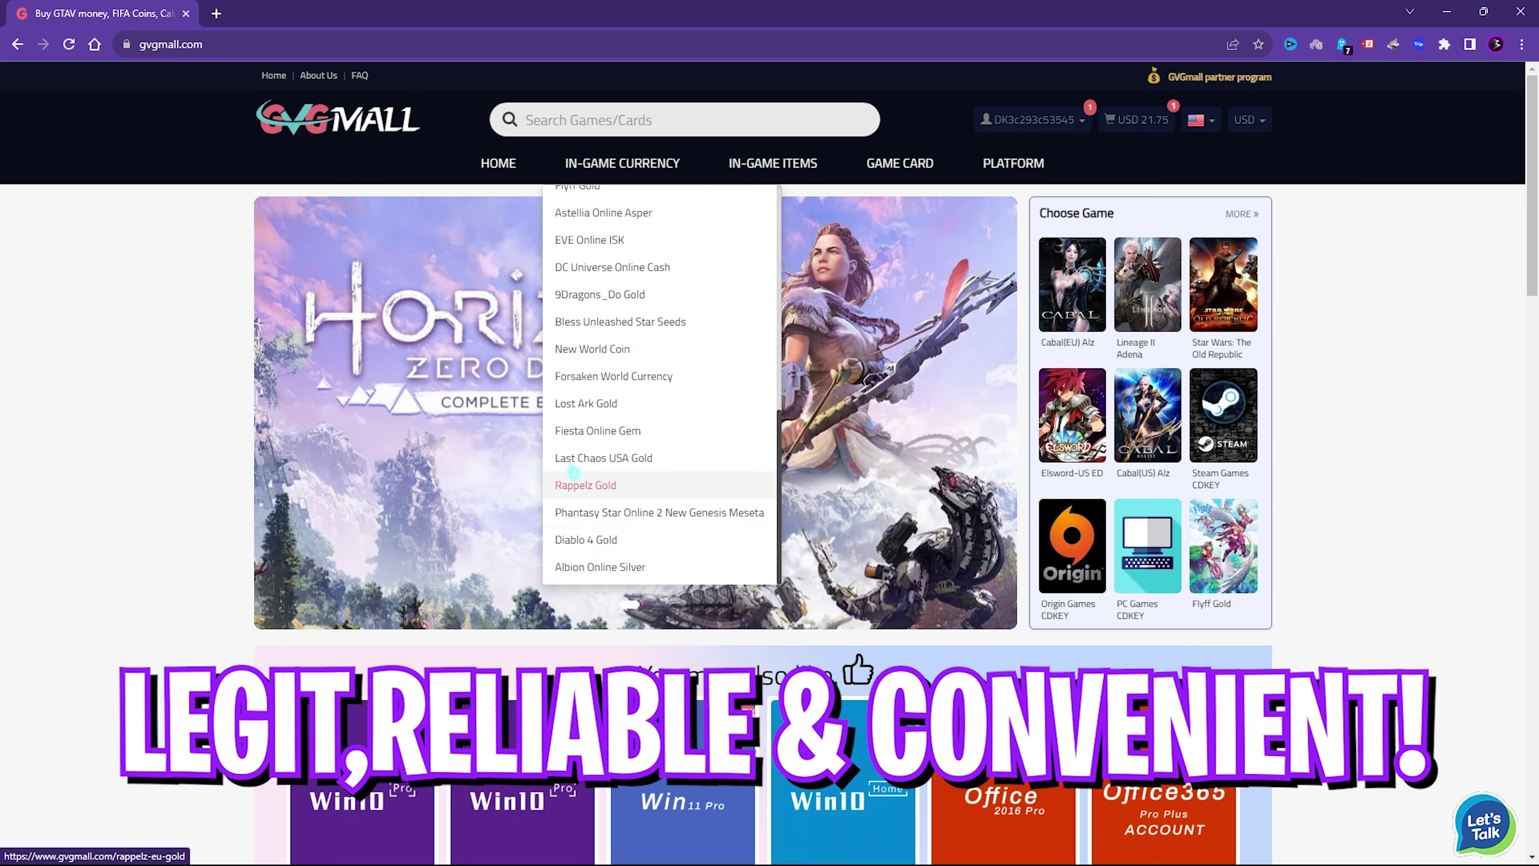
scroll(113, 447, "down", 5)
scroll(388, 567, "up", 5)
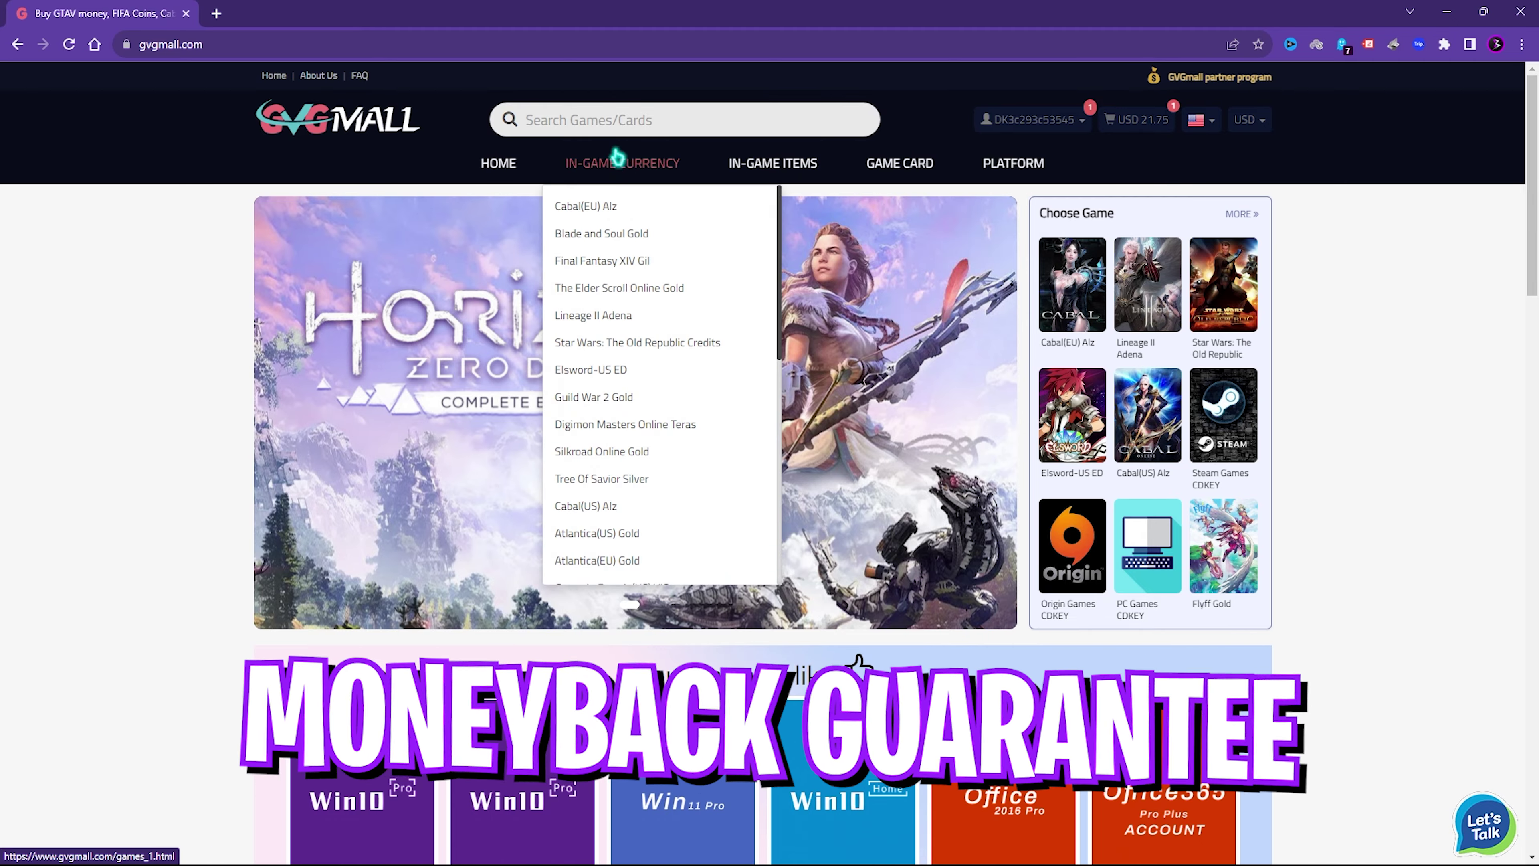
scroll(629, 427, "down", 8)
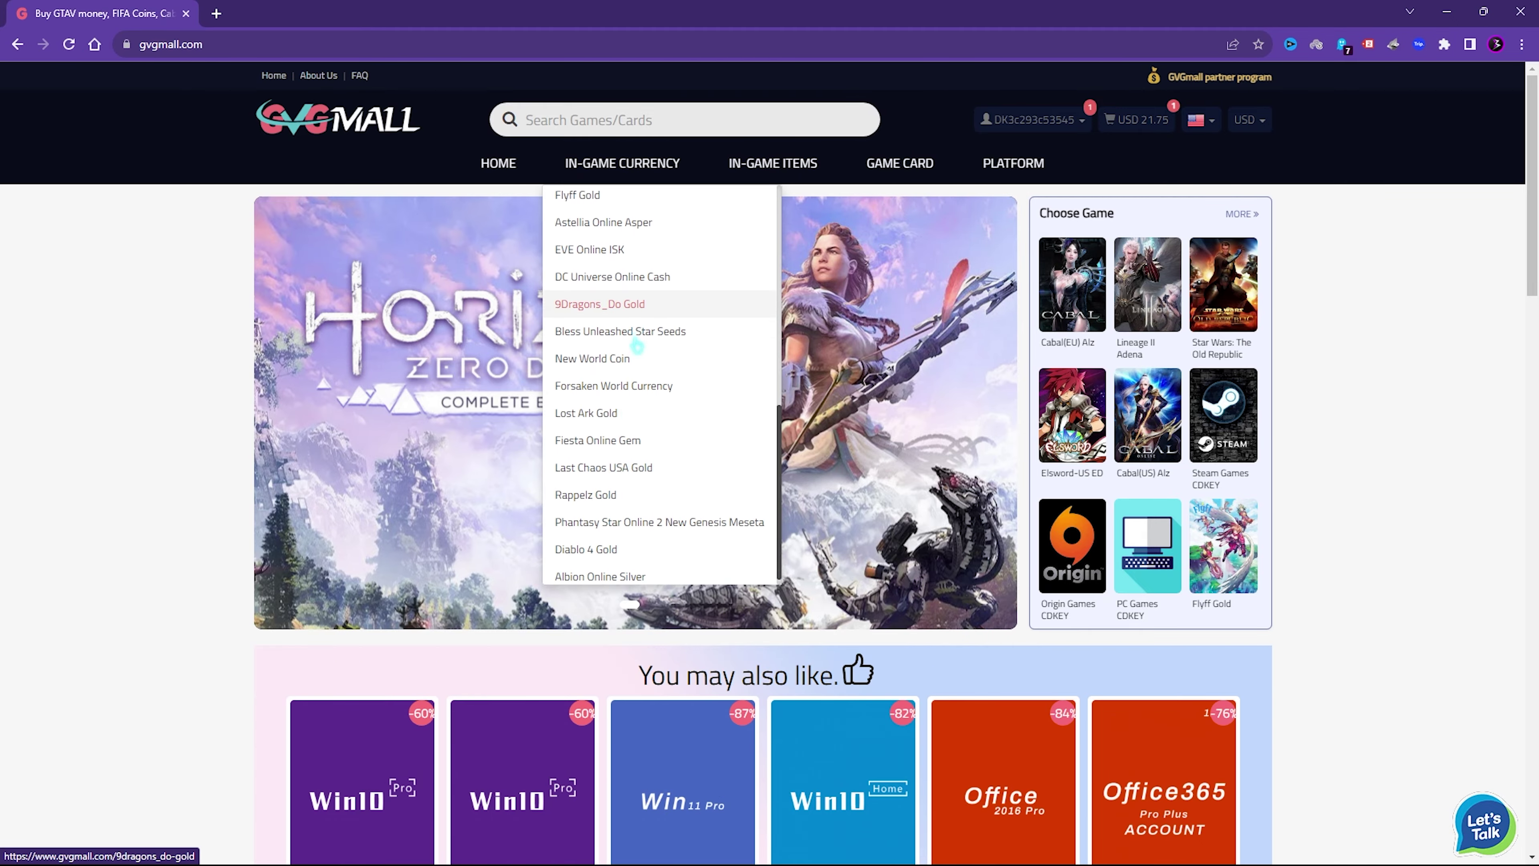
scroll(733, 552, "down", 4)
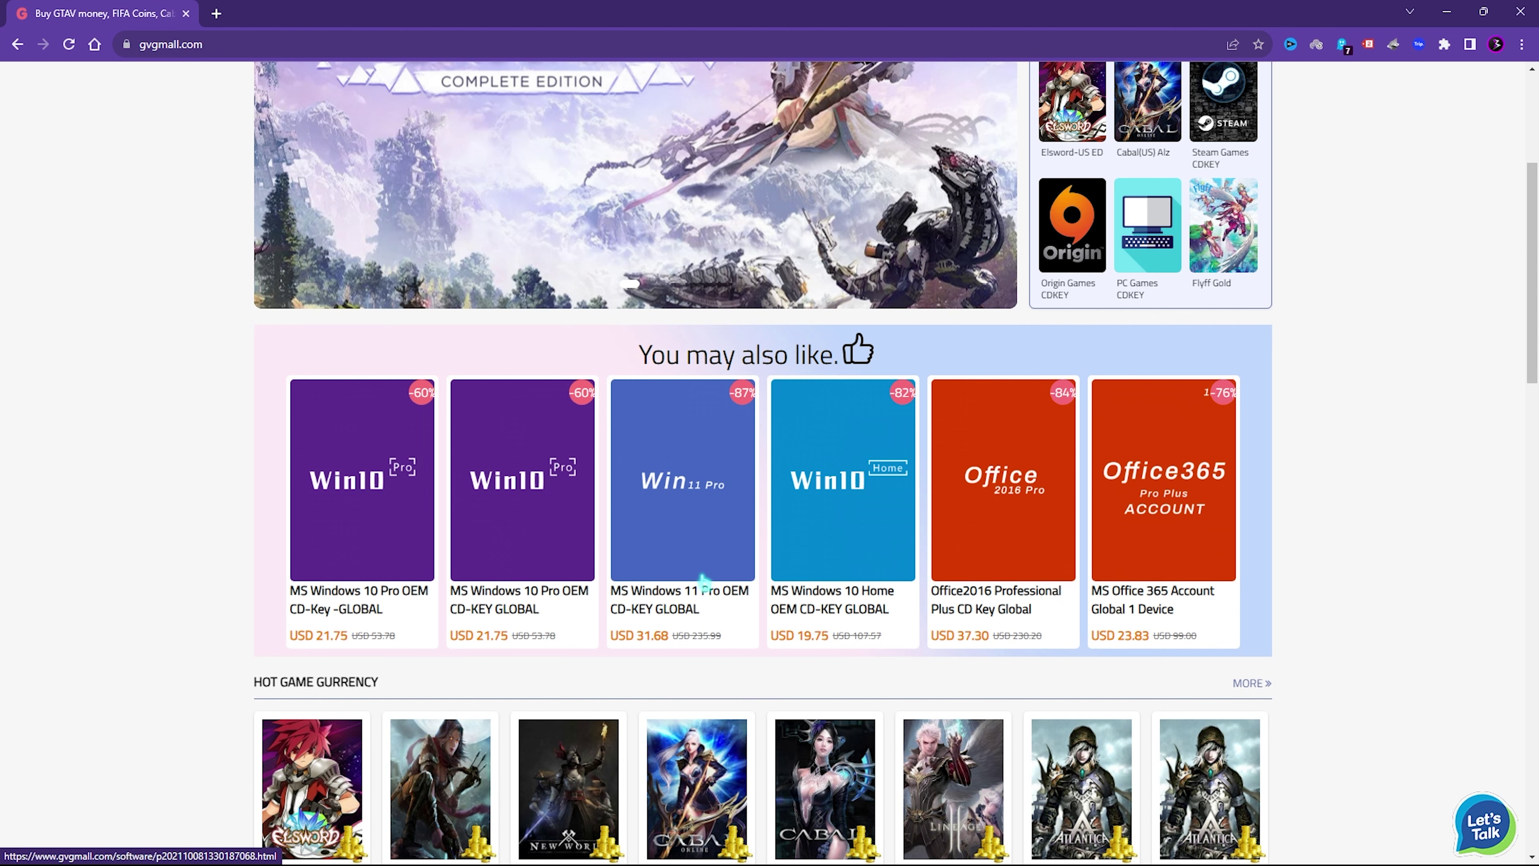
scroll(684, 597, "up", 1)
scroll(155, 697, "down", 1)
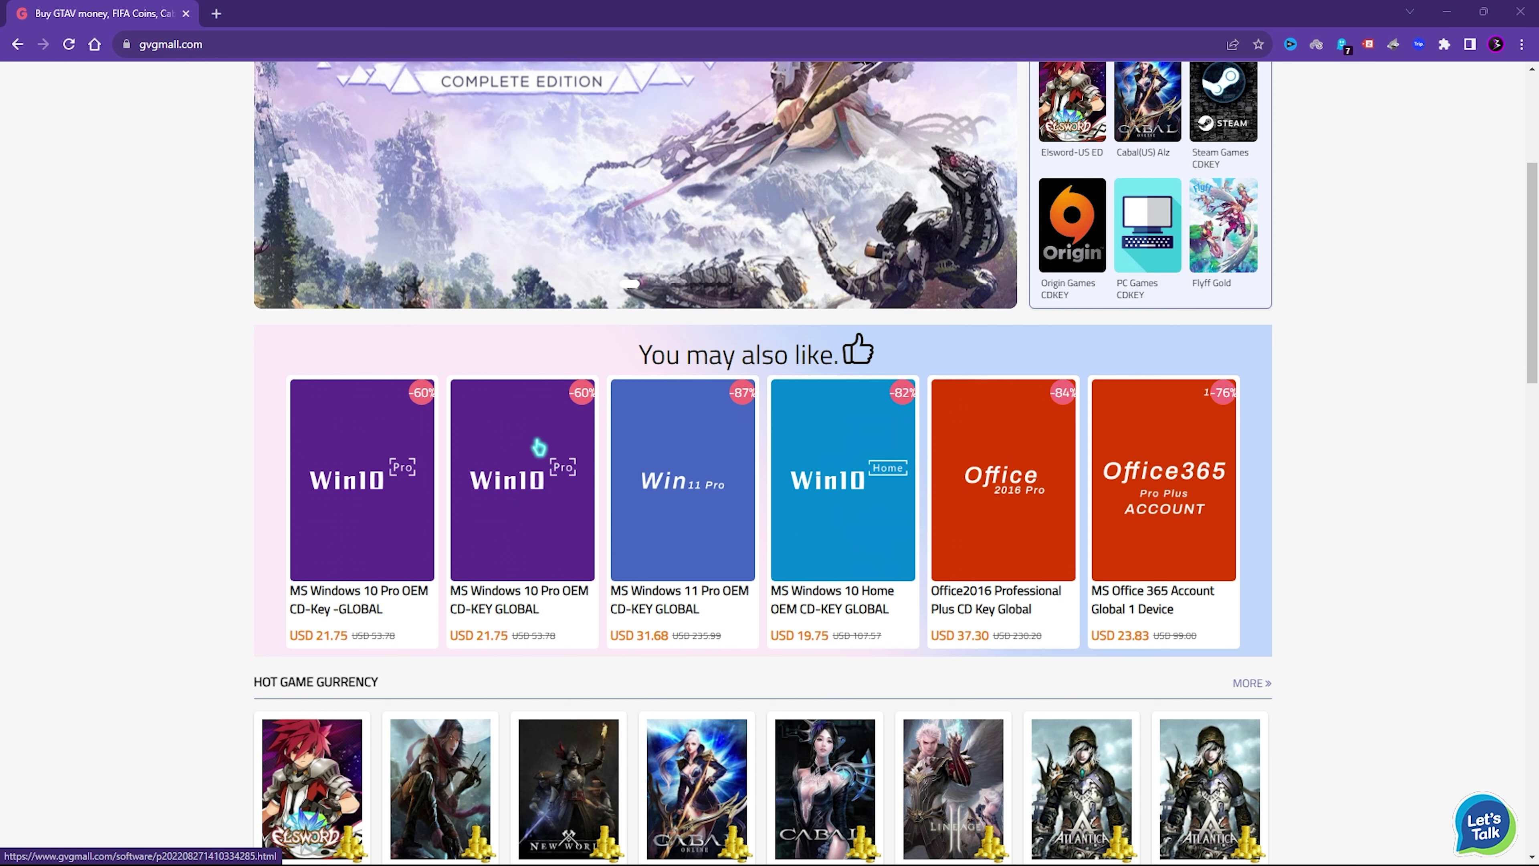
- Open the second Win10 Pro key's product page and apply promotion code FOX25
left_click(508, 528)
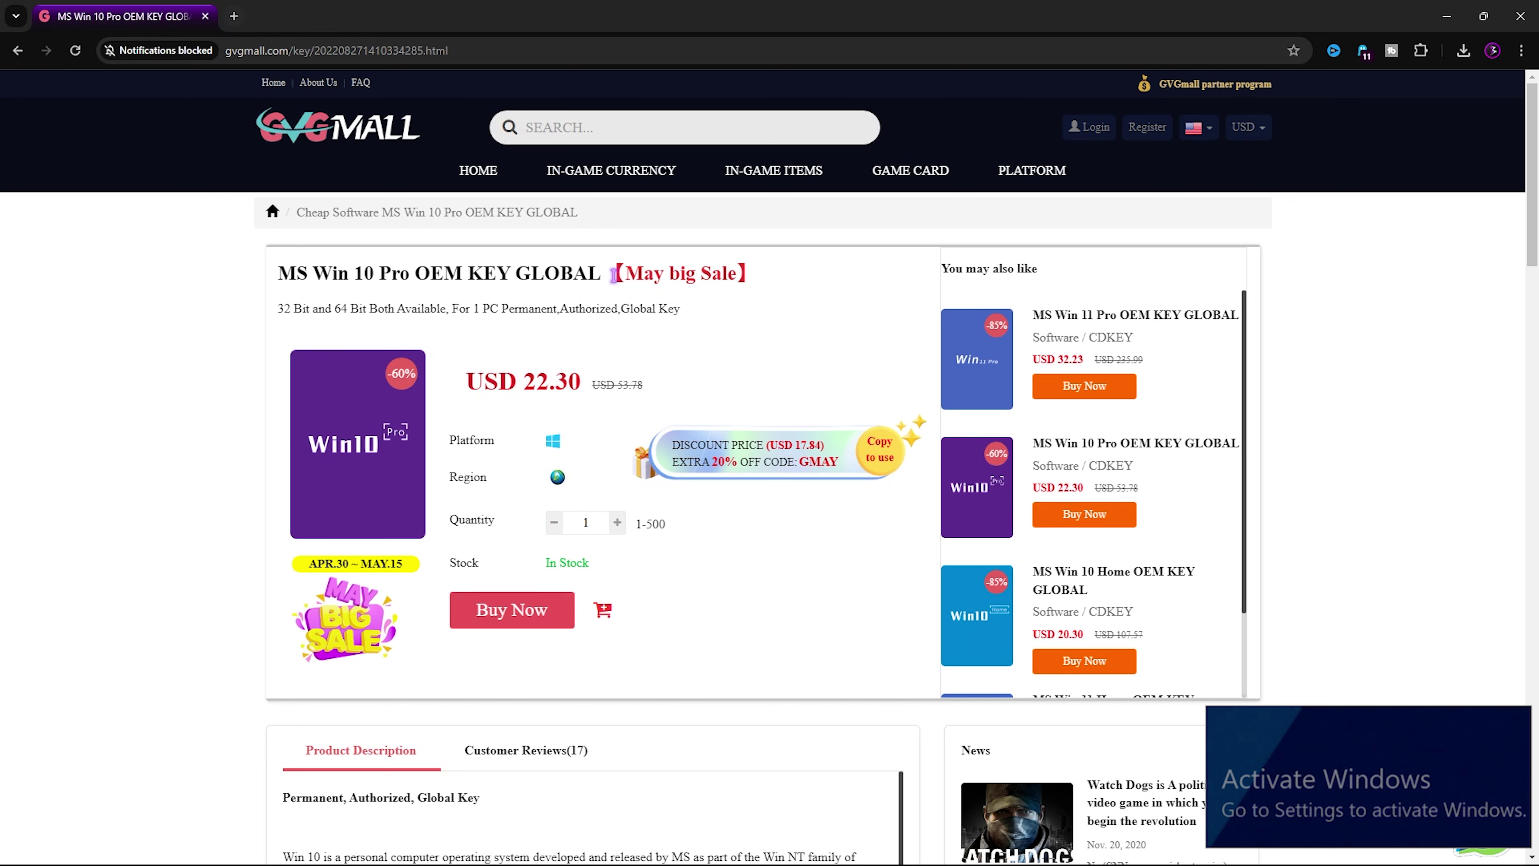
left_click_drag(605, 273, 756, 275)
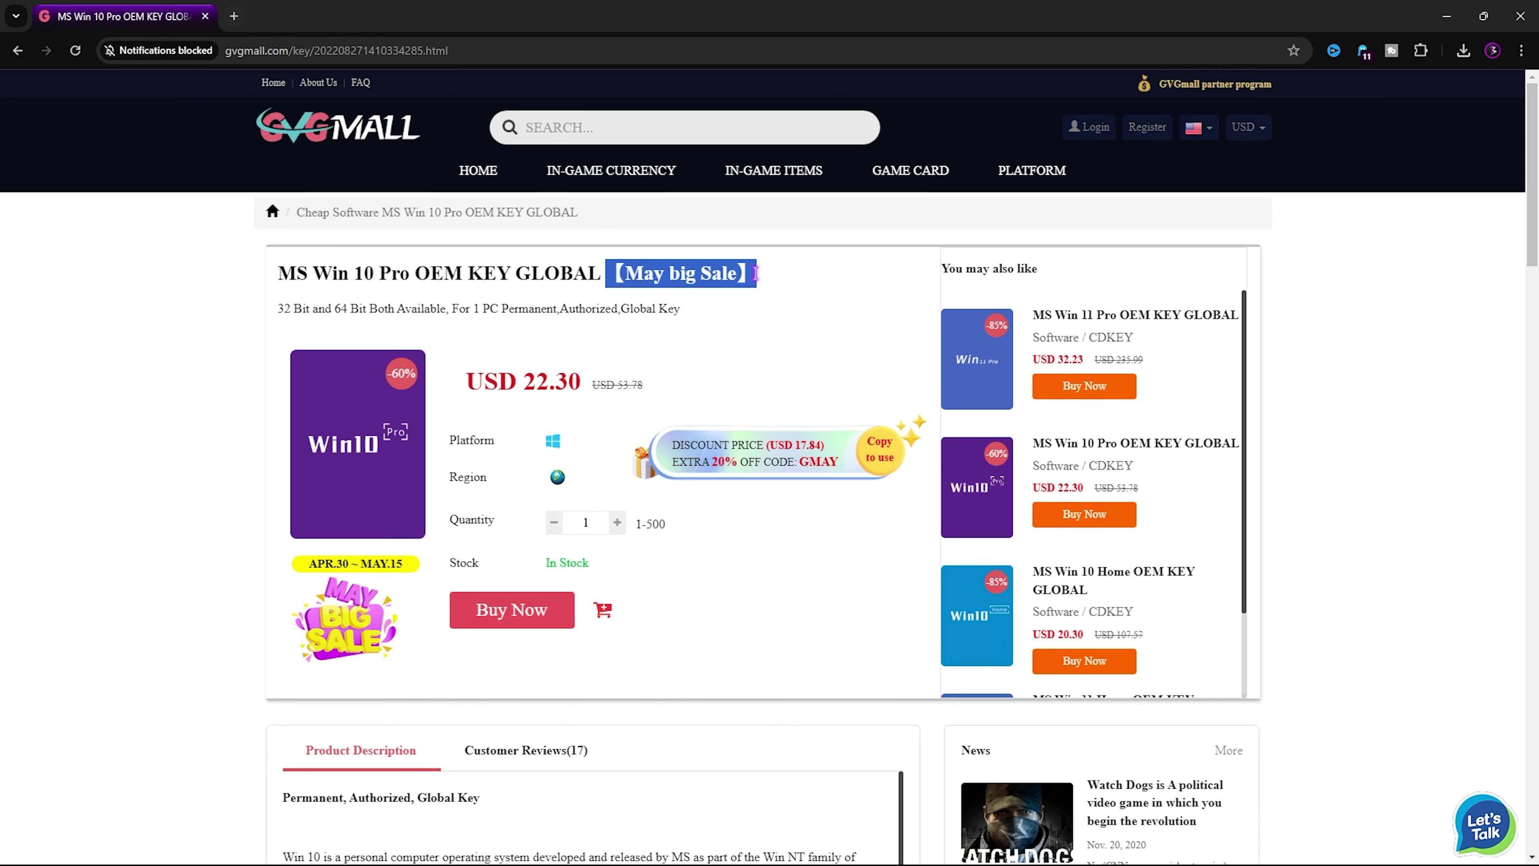
left_click(768, 447)
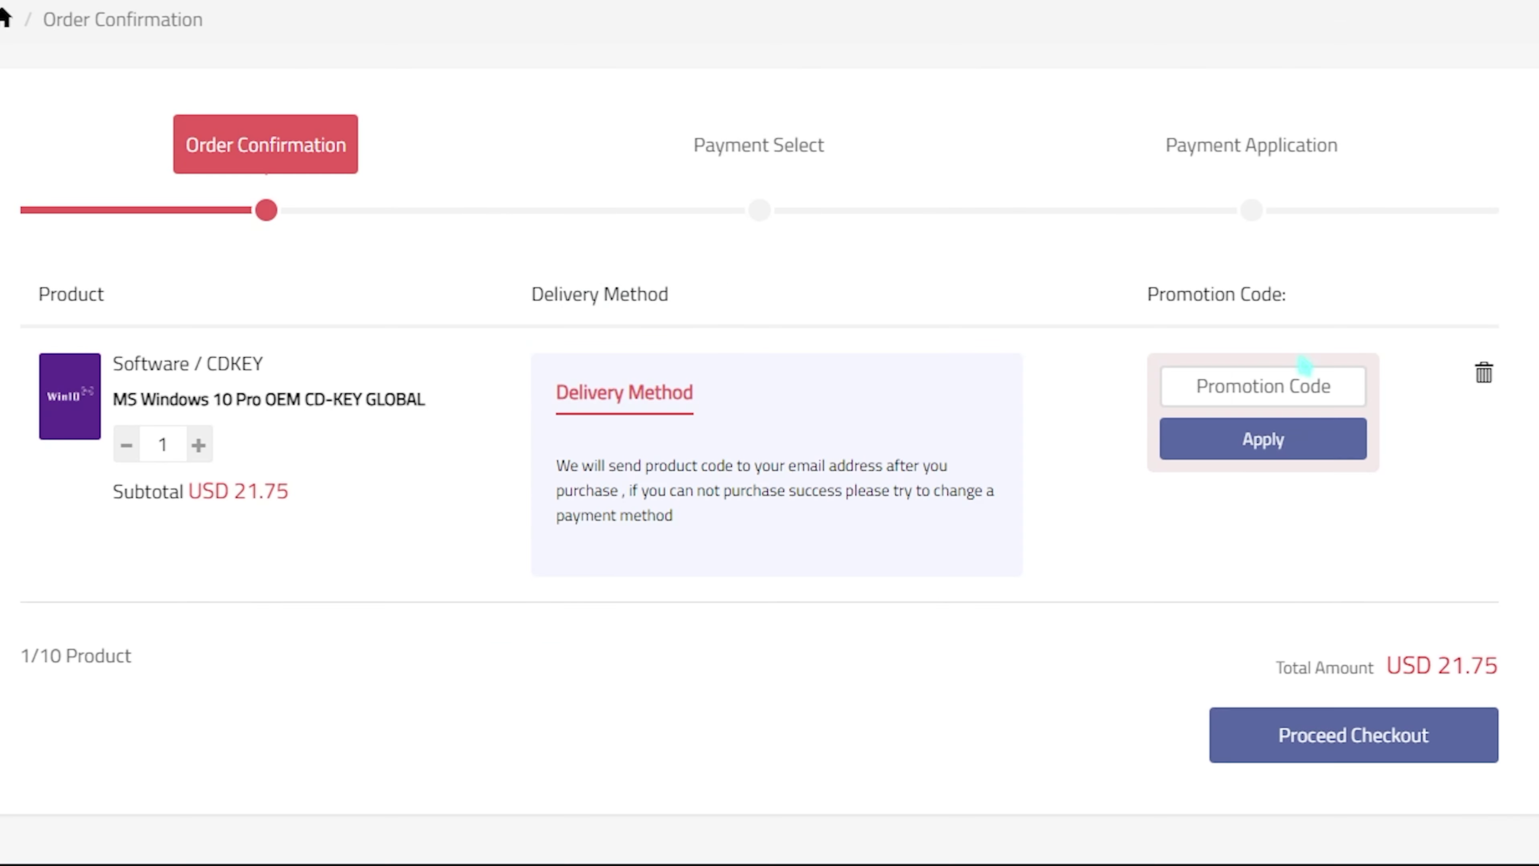
left_click(1272, 385)
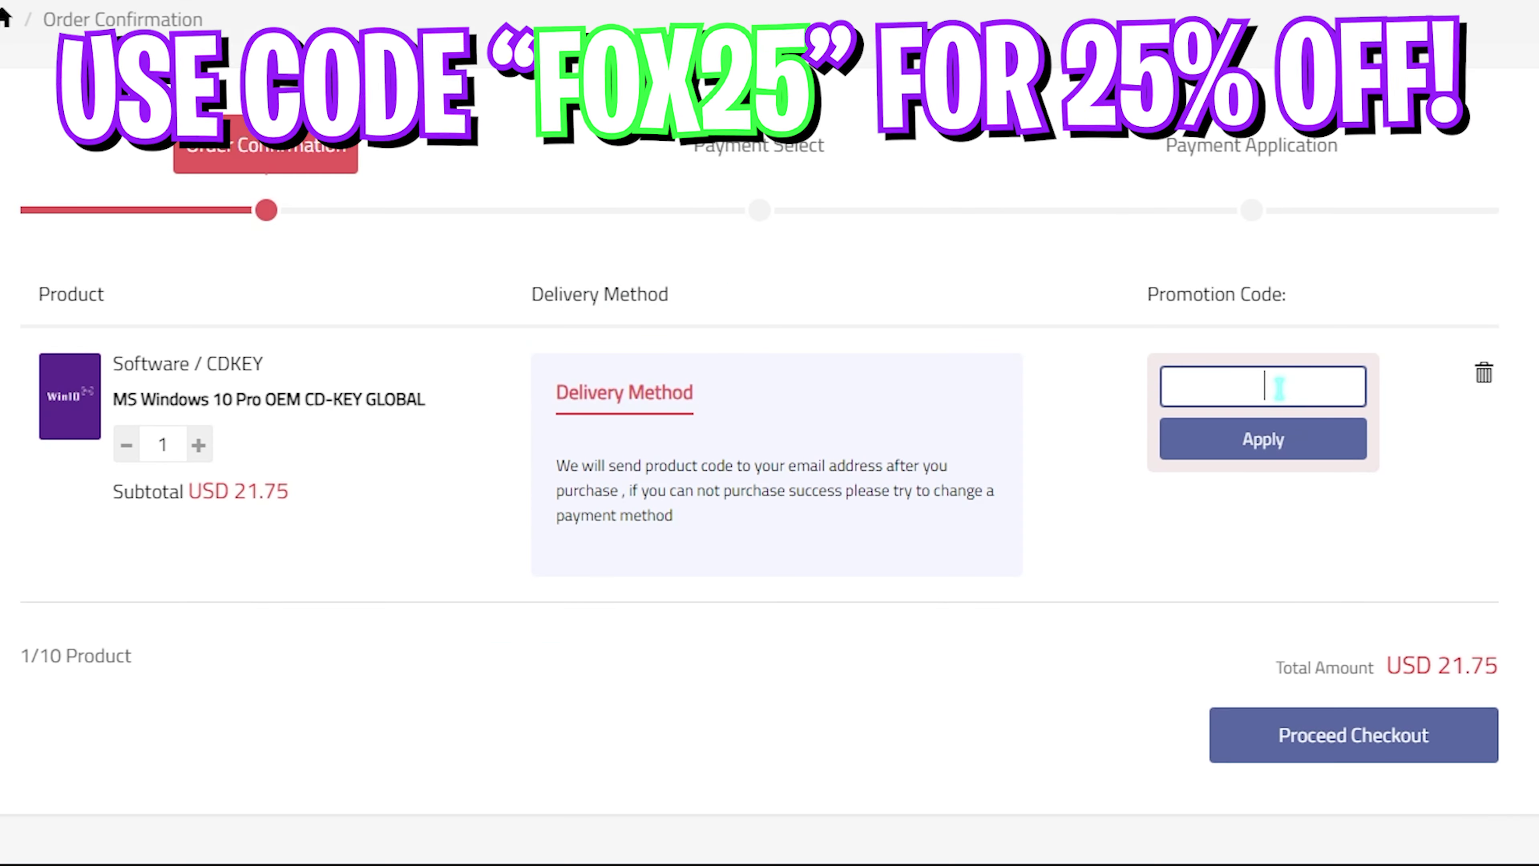
type("FOX25")
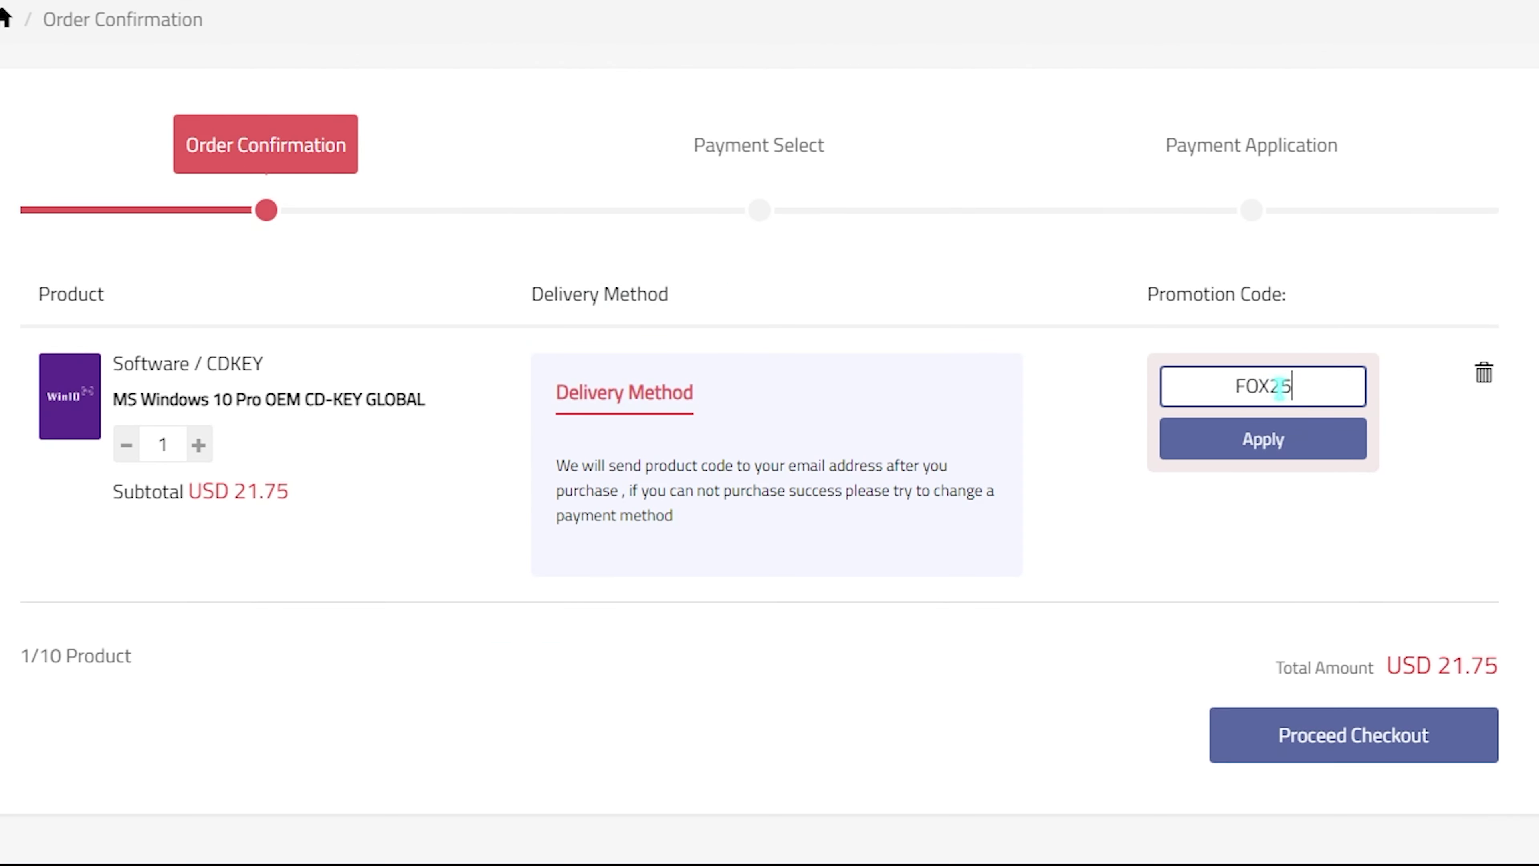
left_click(1220, 450)
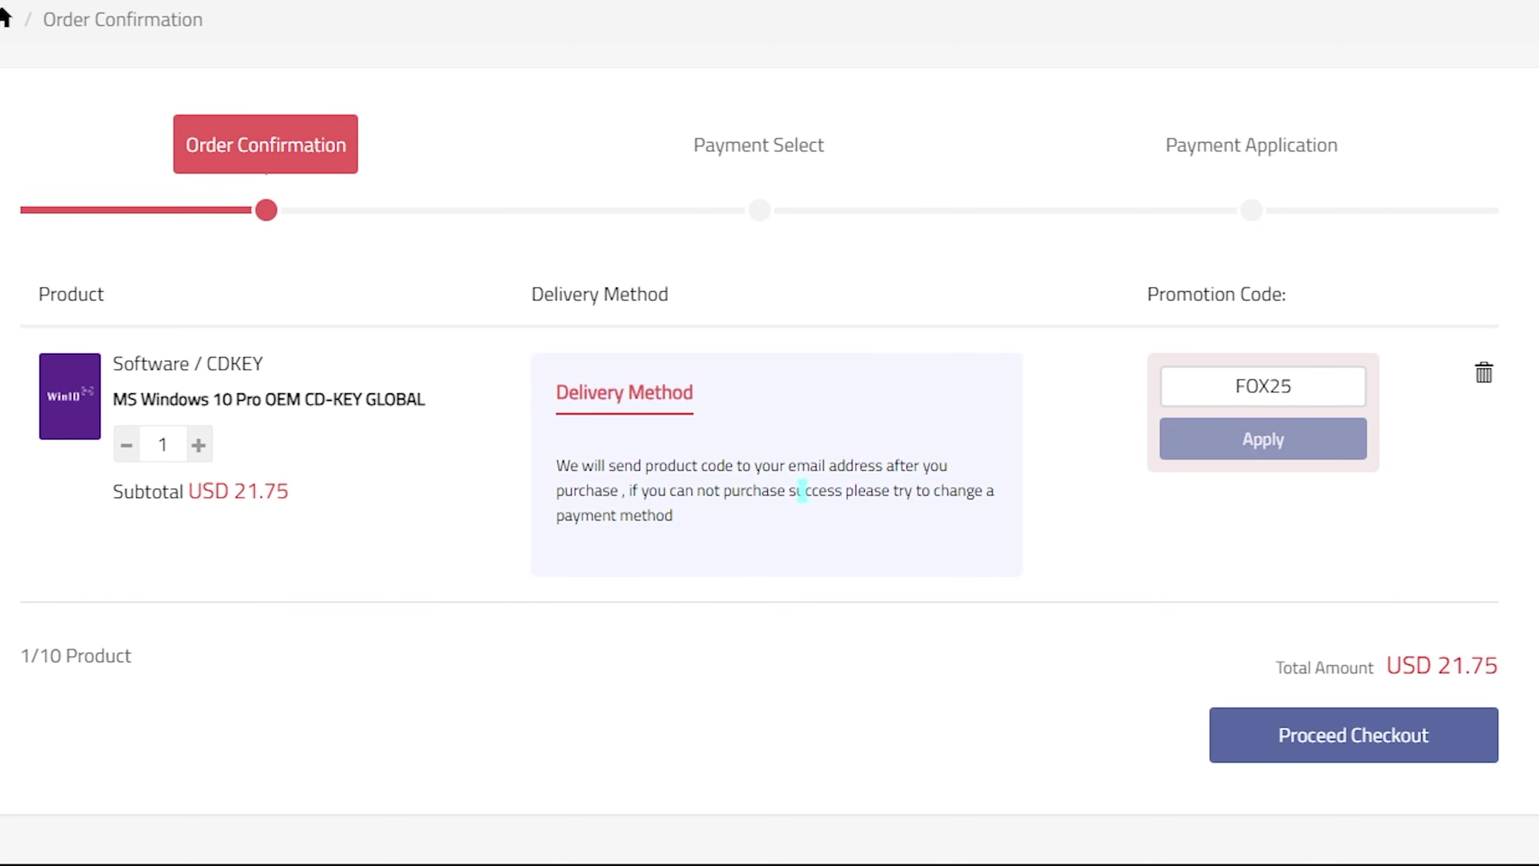
- Highlight the discounted USD 16.31 total, then submit the product key for activation
left_click_drag(1442, 666, 1497, 667)
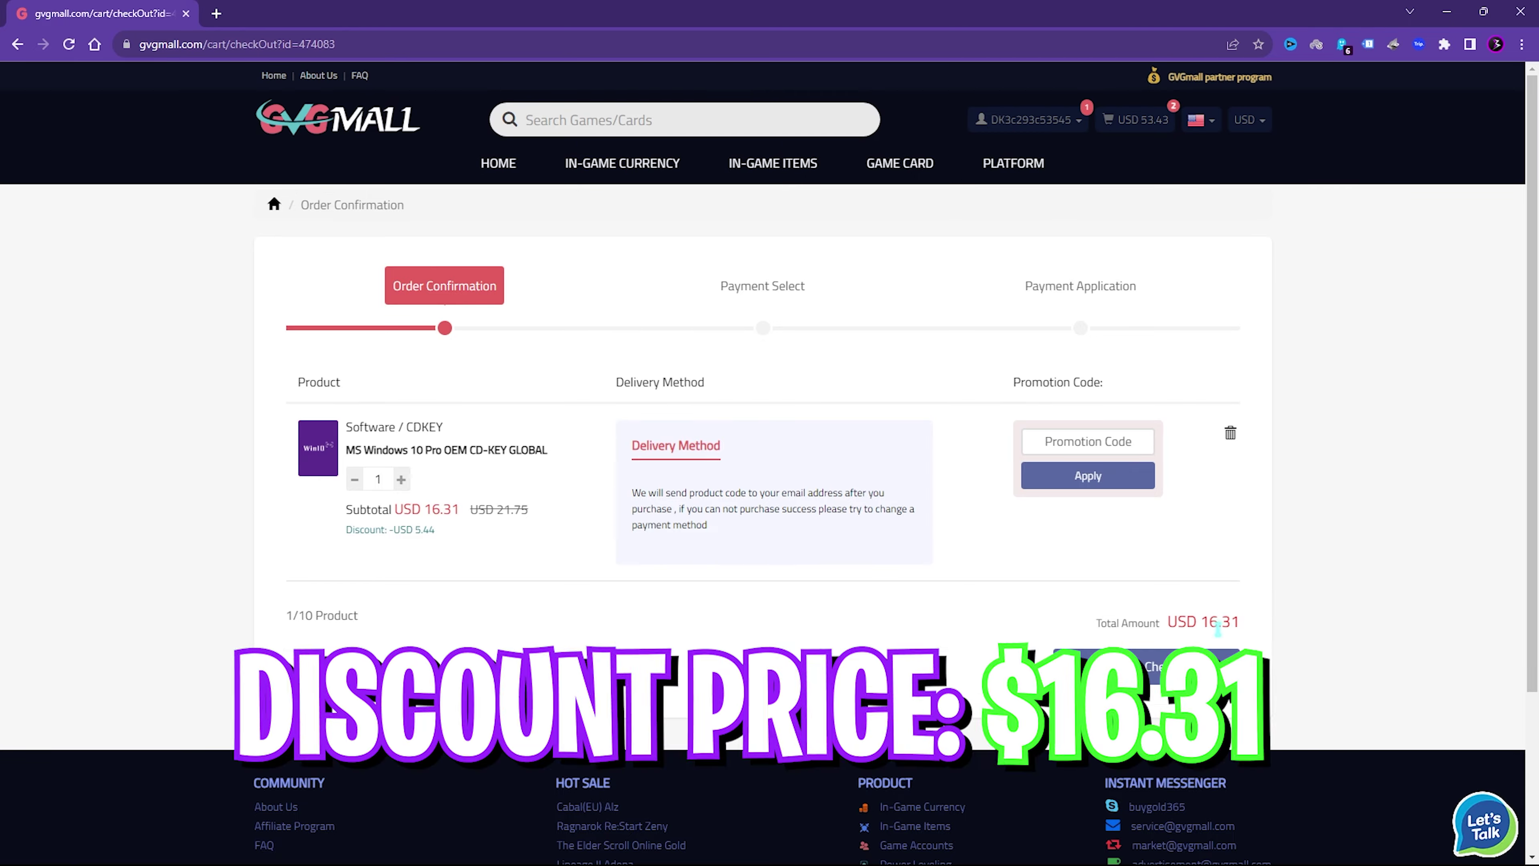
left_click_drag(1244, 630, 286, 615)
left_click(741, 581)
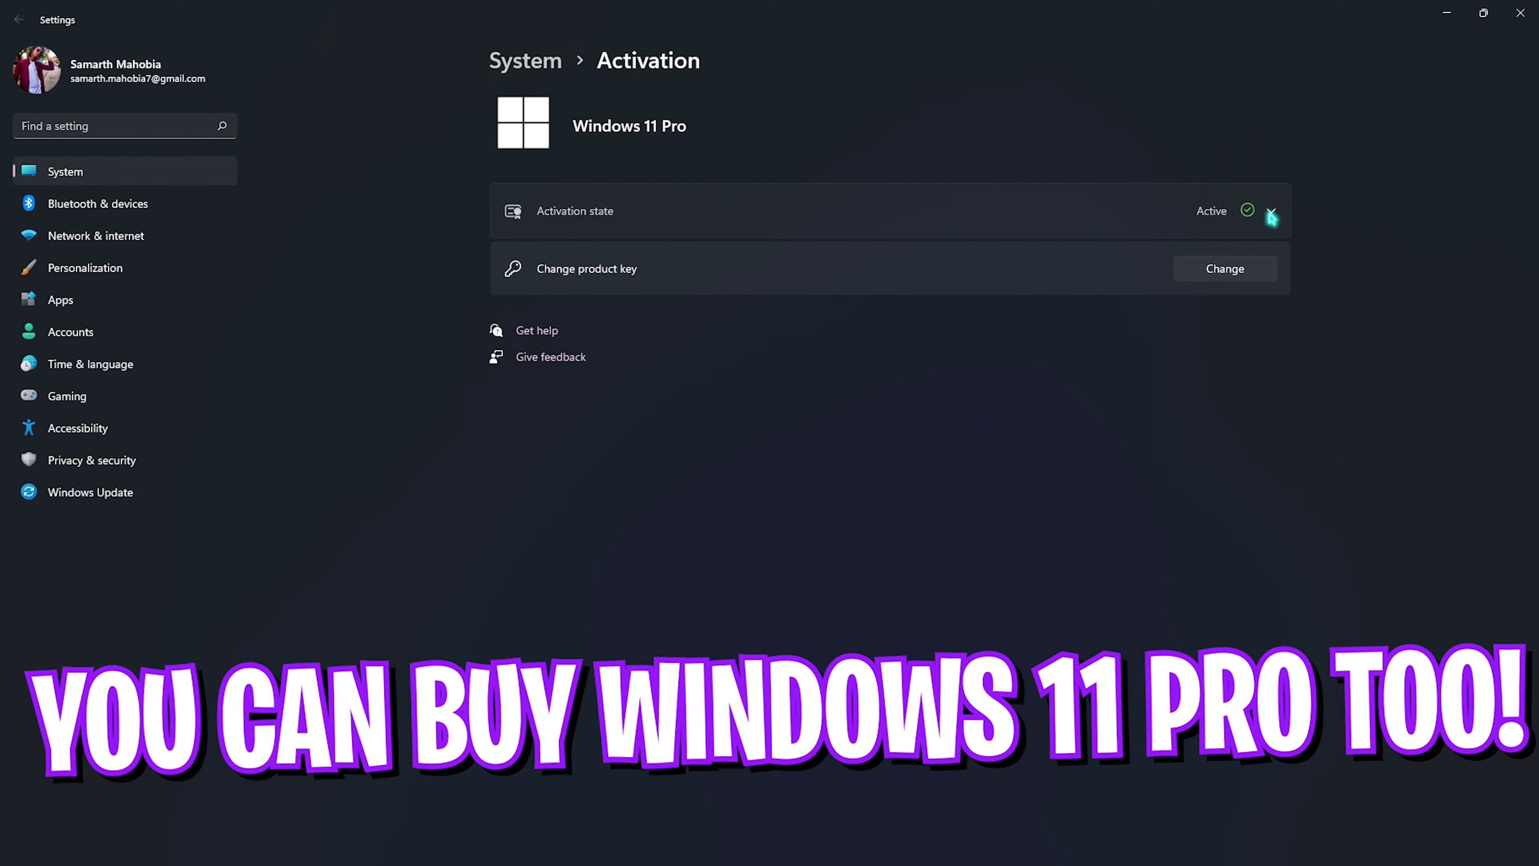
left_click(1270, 212)
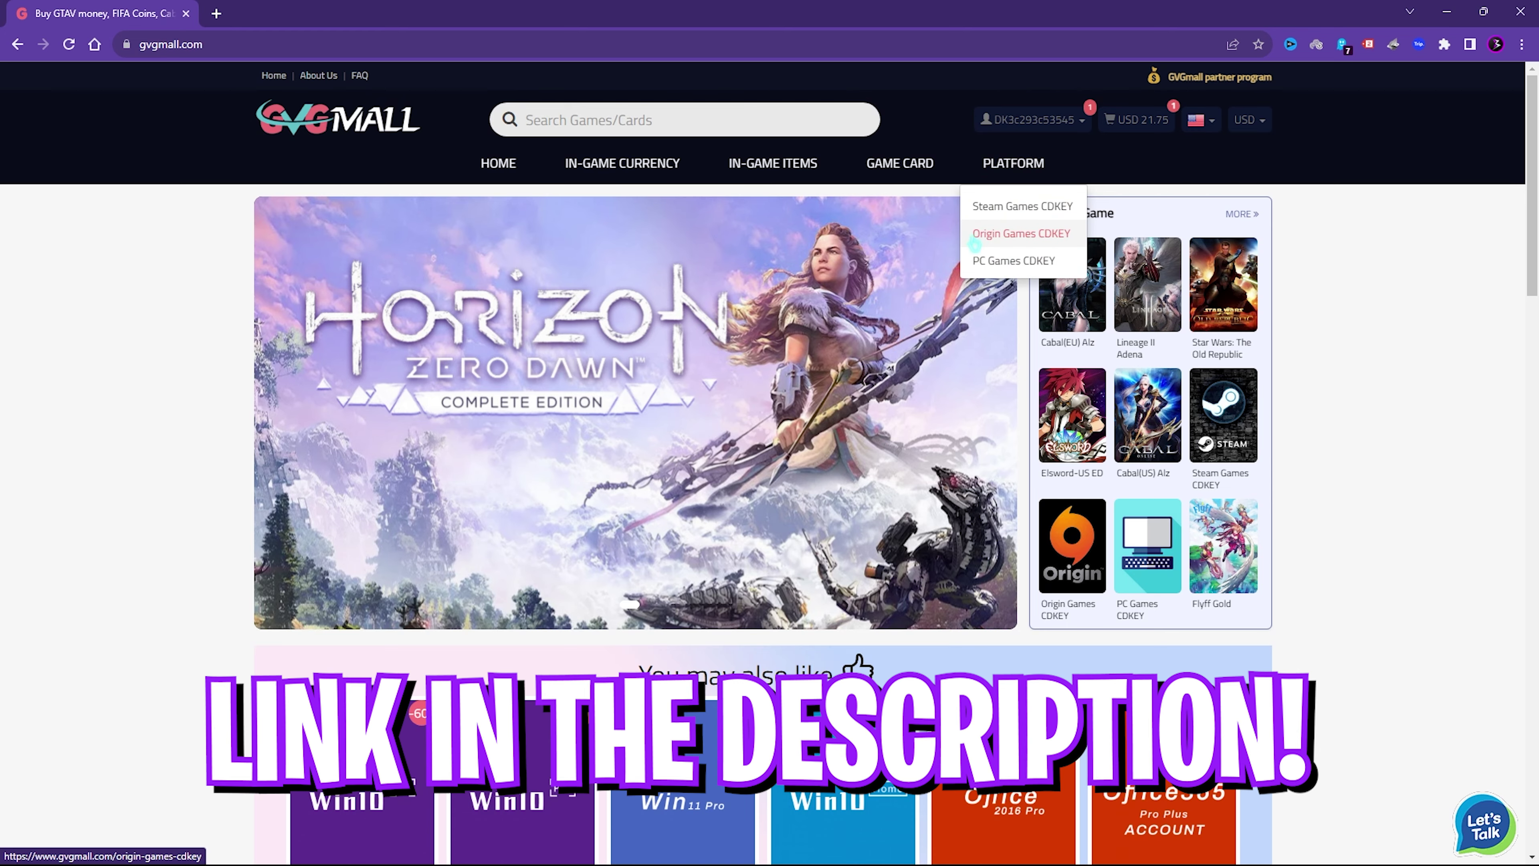
mouse_move(617, 159)
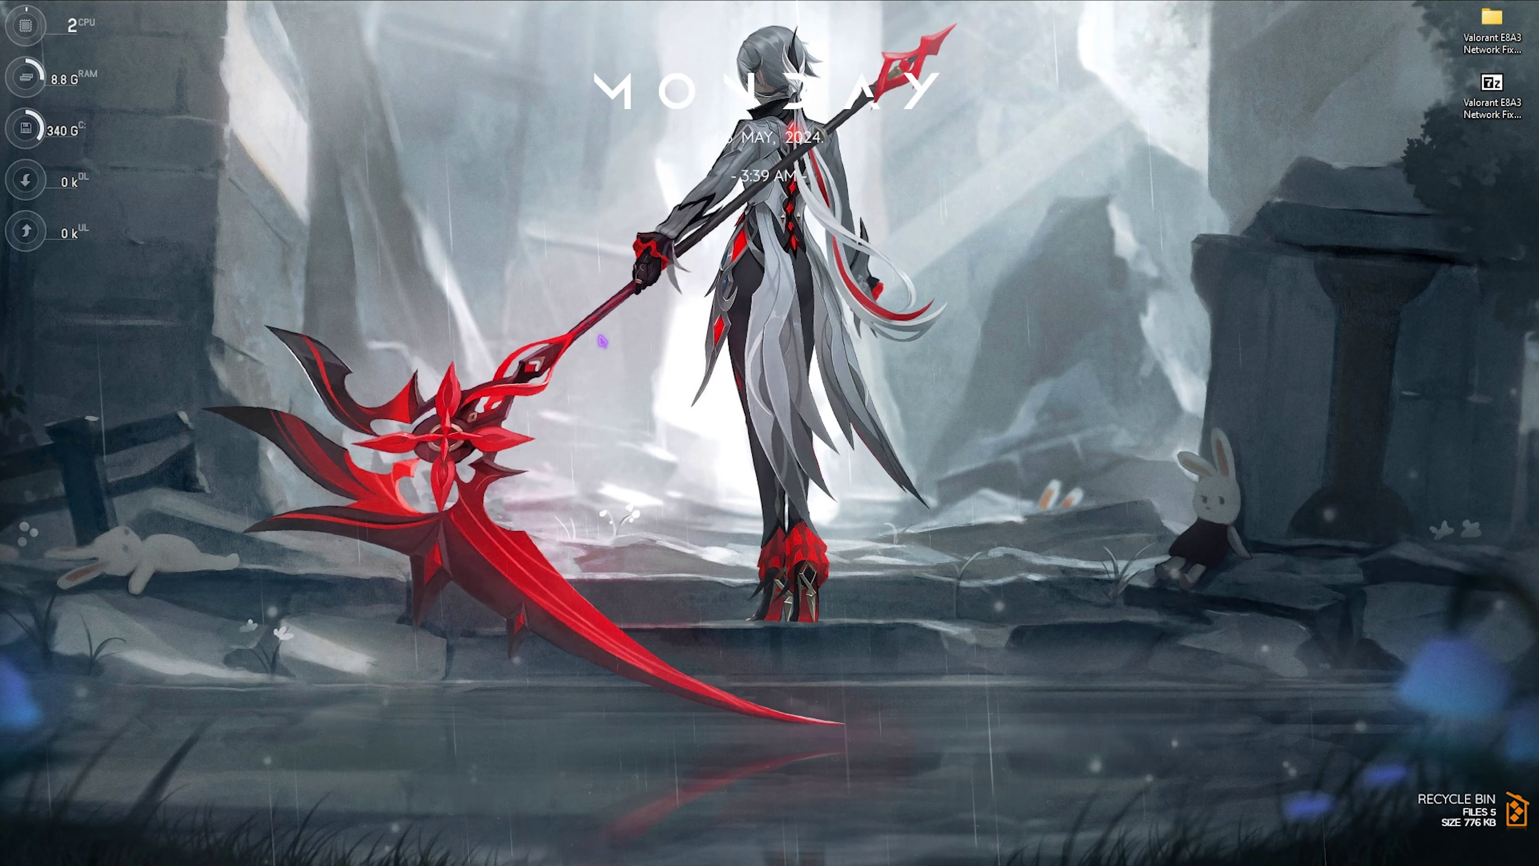
- Launch Device Manager maximized and open Intel(R) Ethernet Controller (3) I225-V under Network adapters
key("super")
type("d")
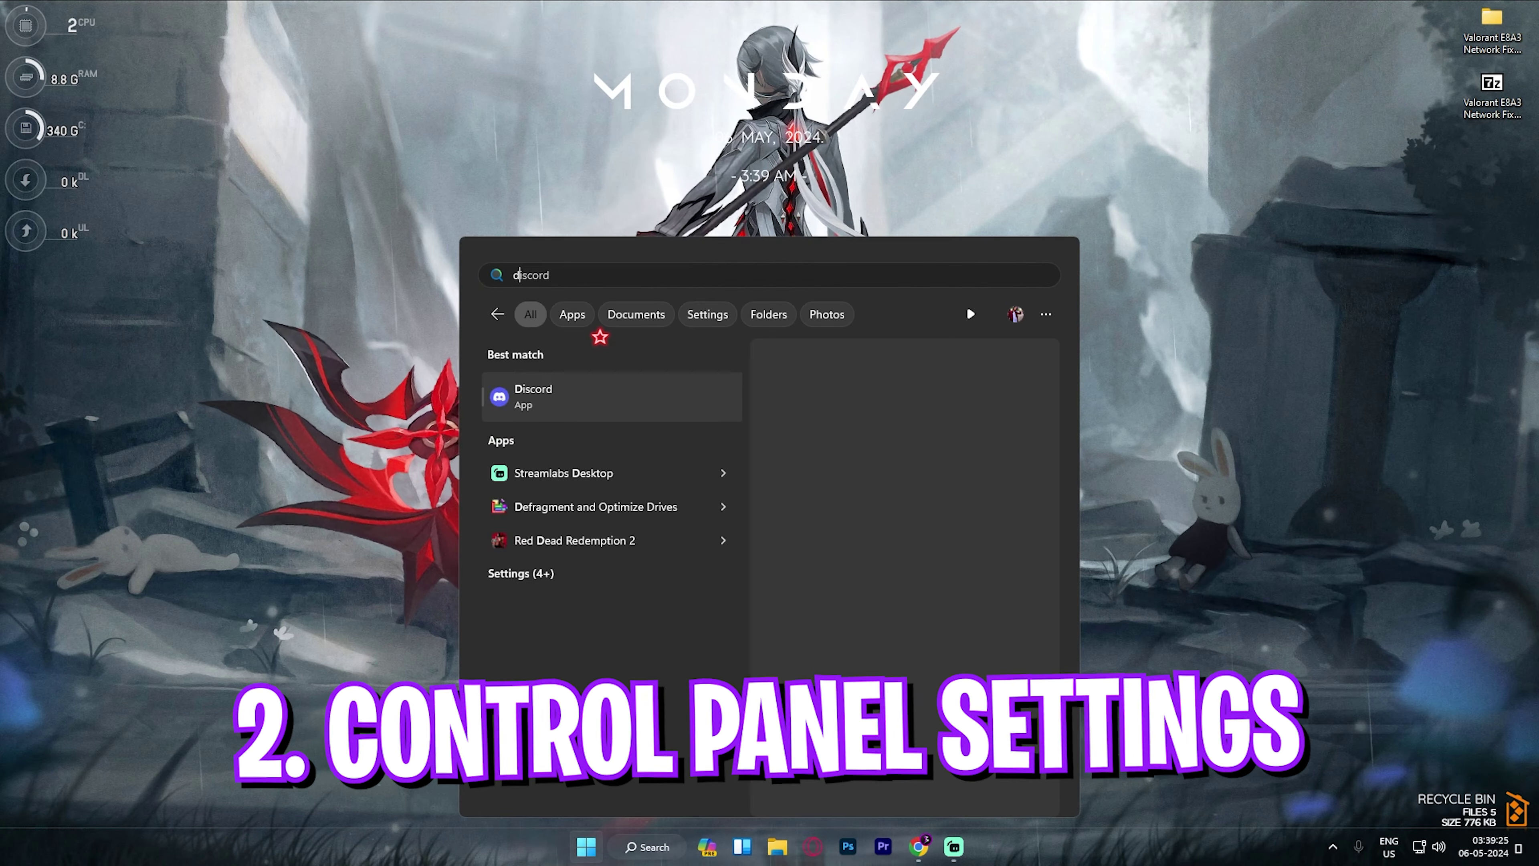
type("evice manager")
key("Return")
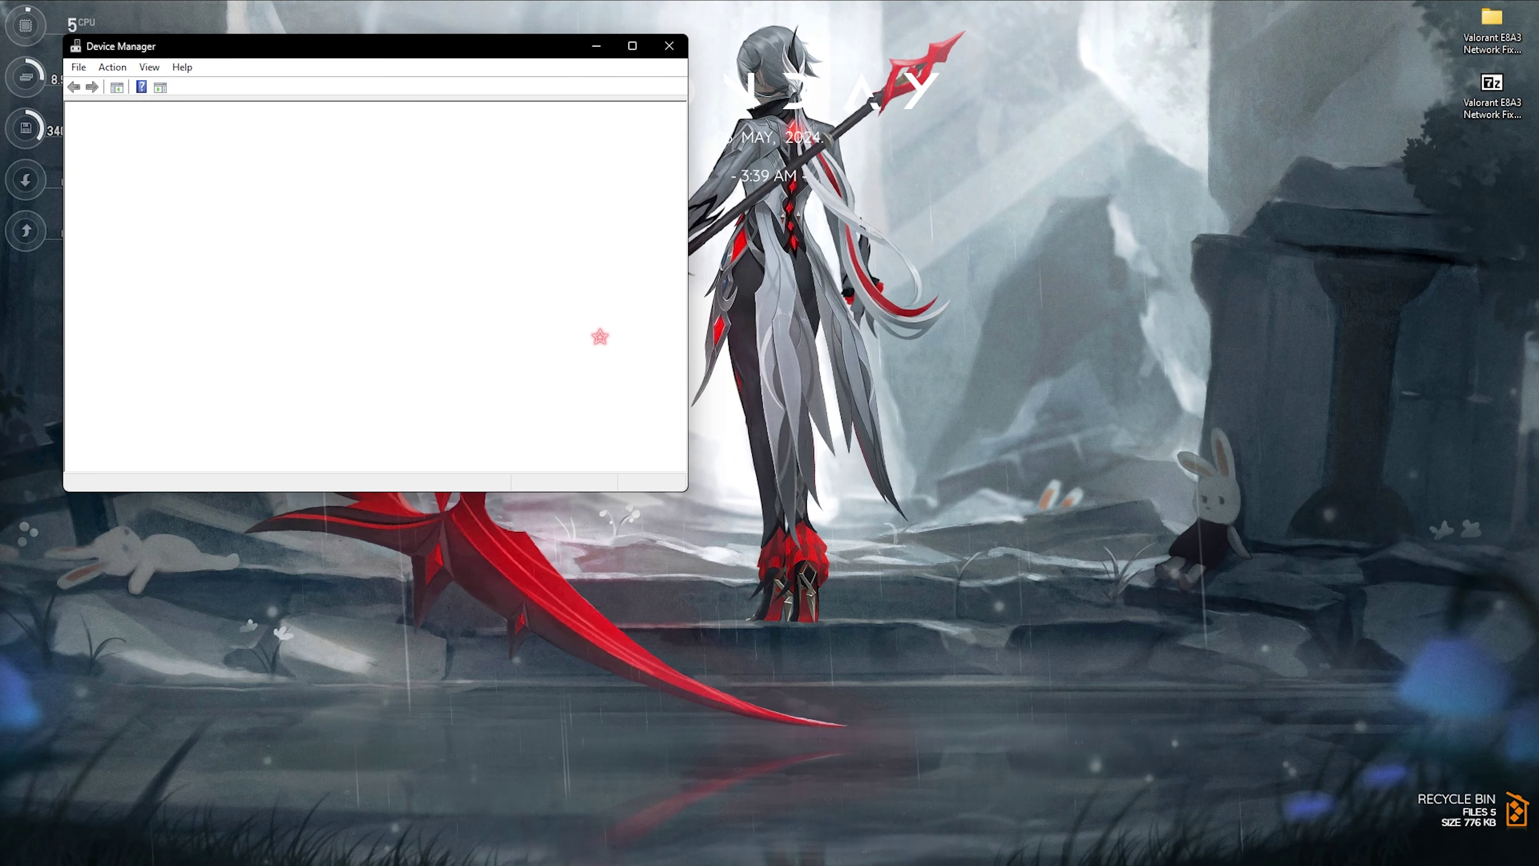
left_click(632, 46)
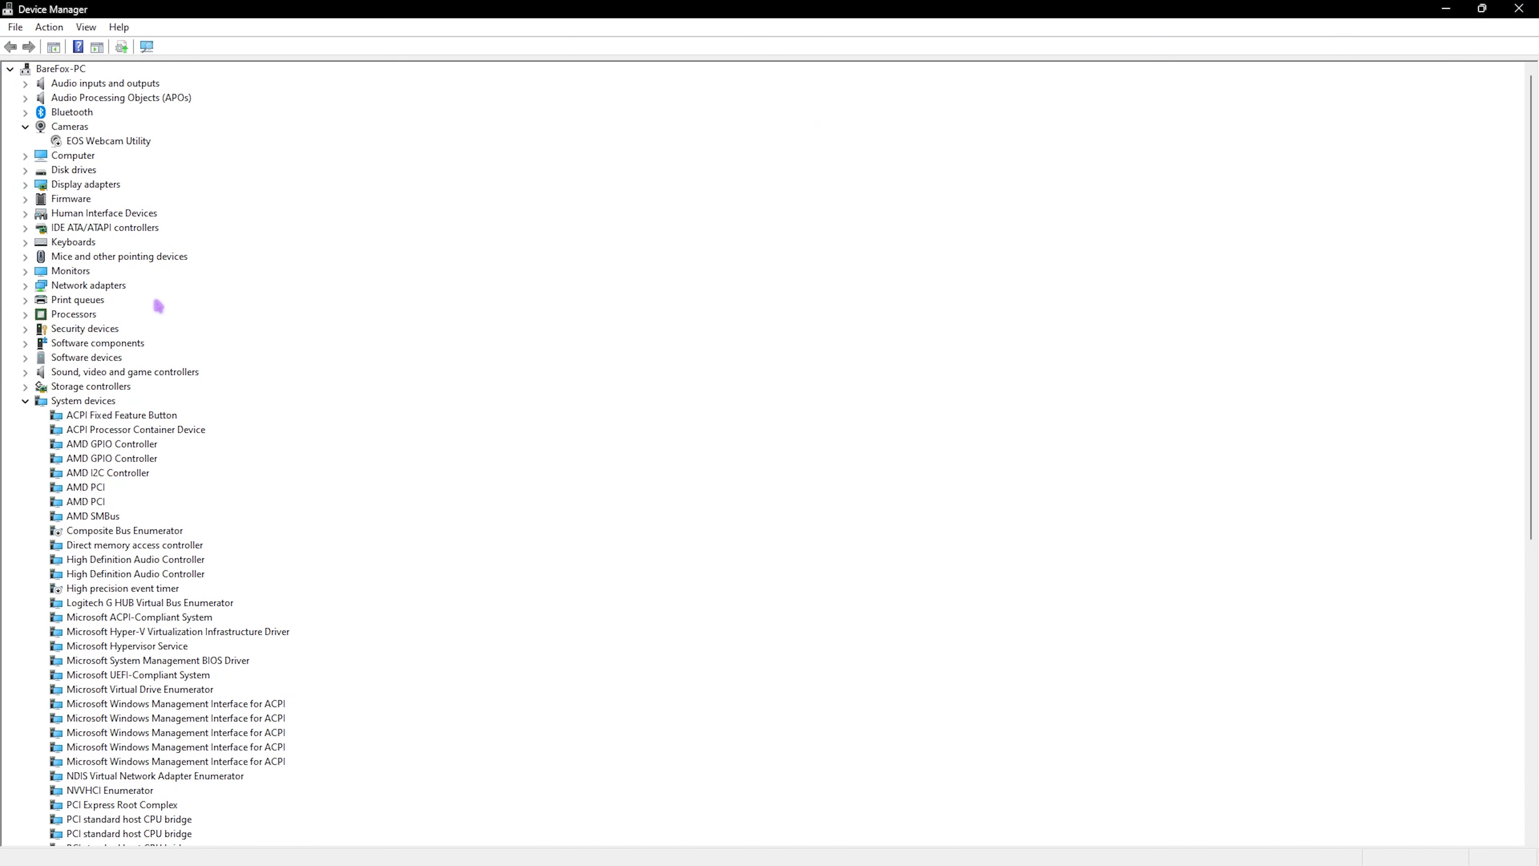
double_click(89, 290)
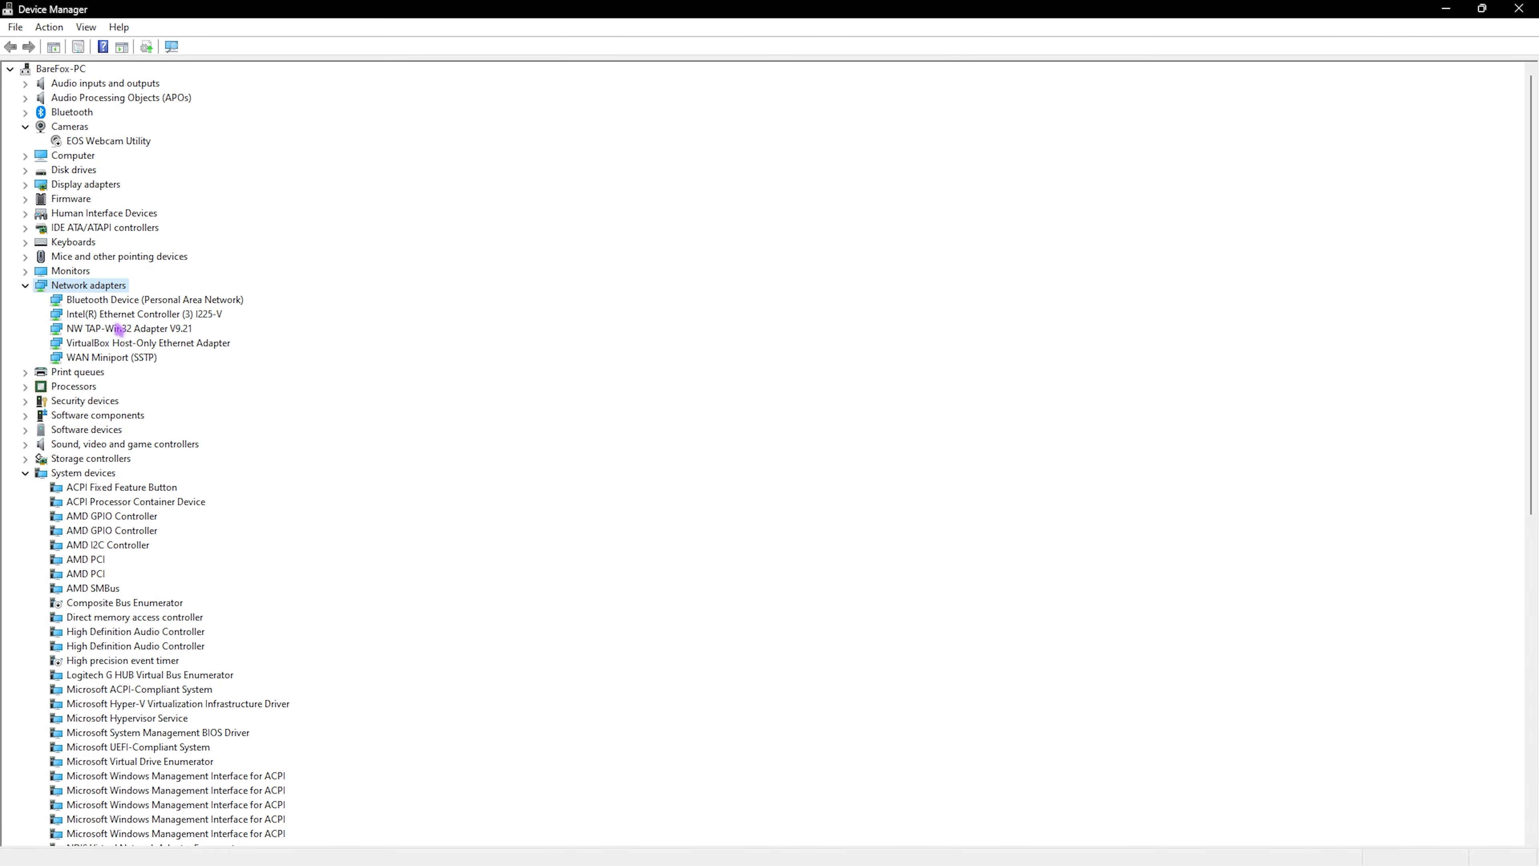
double_click(166, 314)
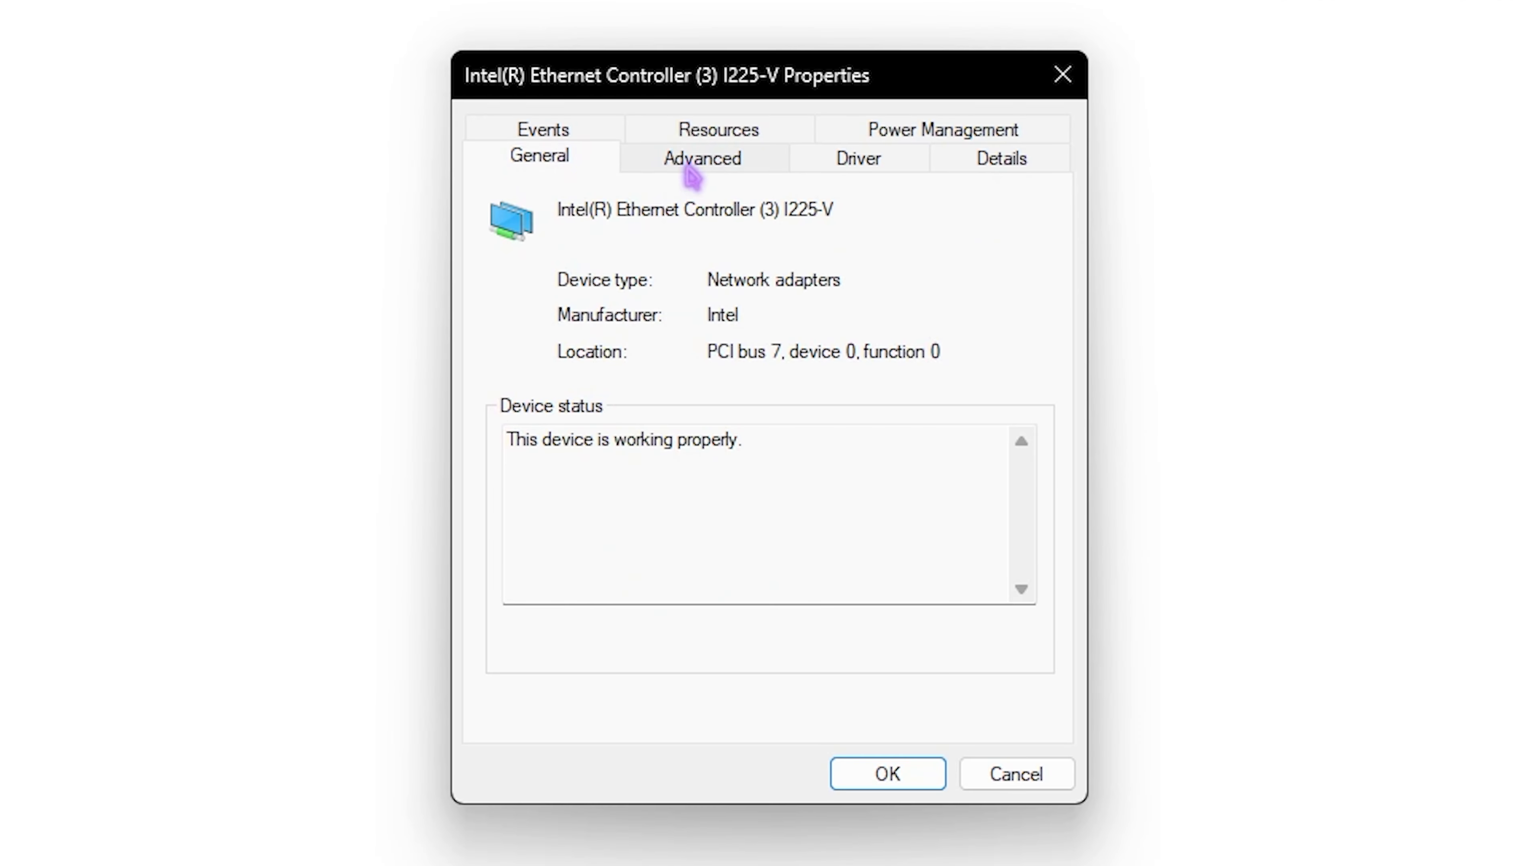
- Review the adapter's Advanced properties from Flow Control through NS Offload
left_click(745, 296)
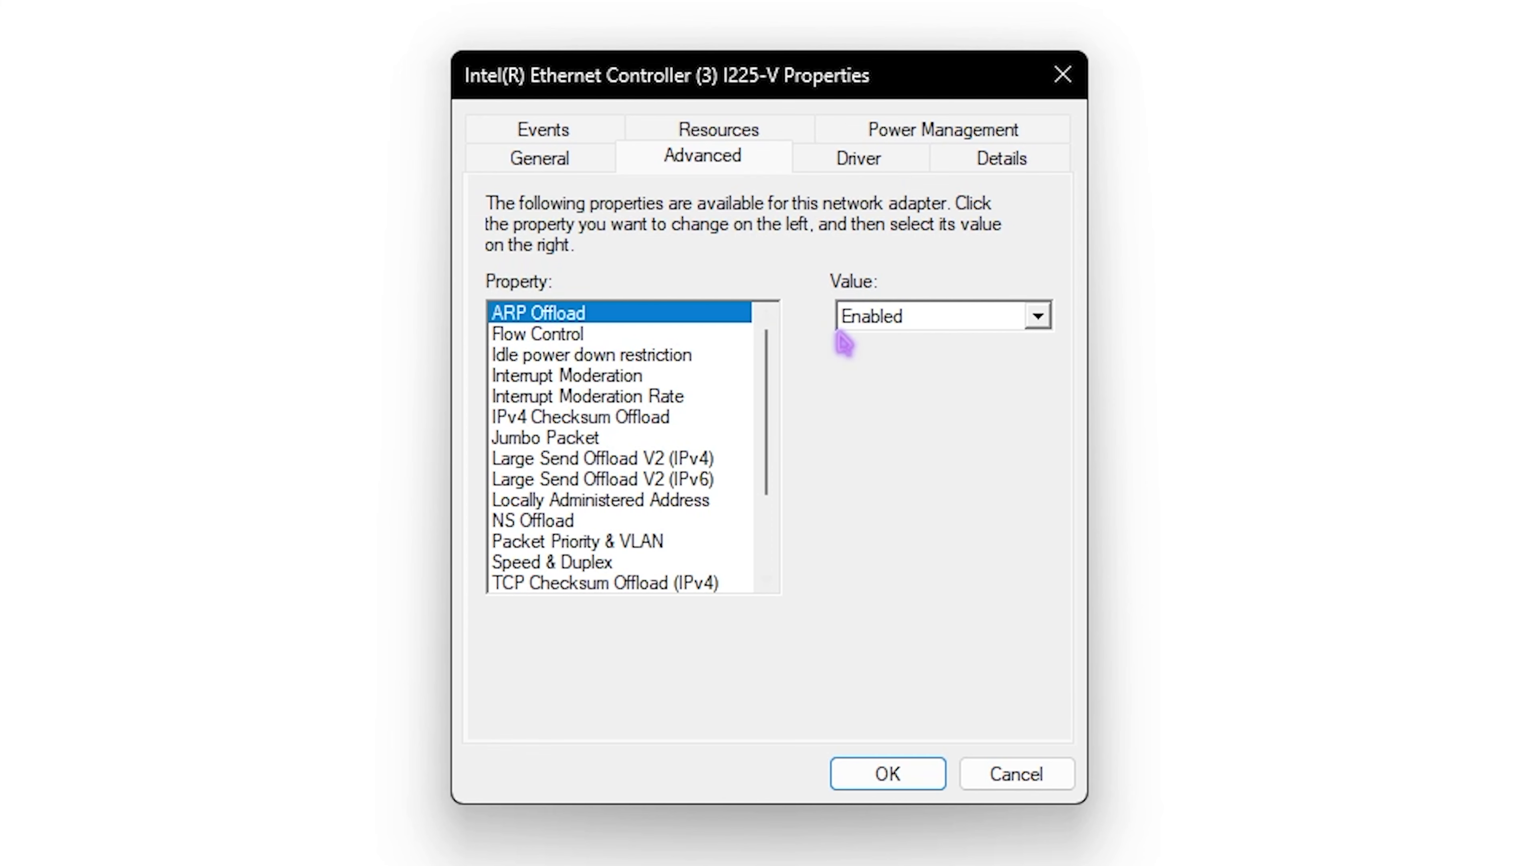
left_click(568, 339)
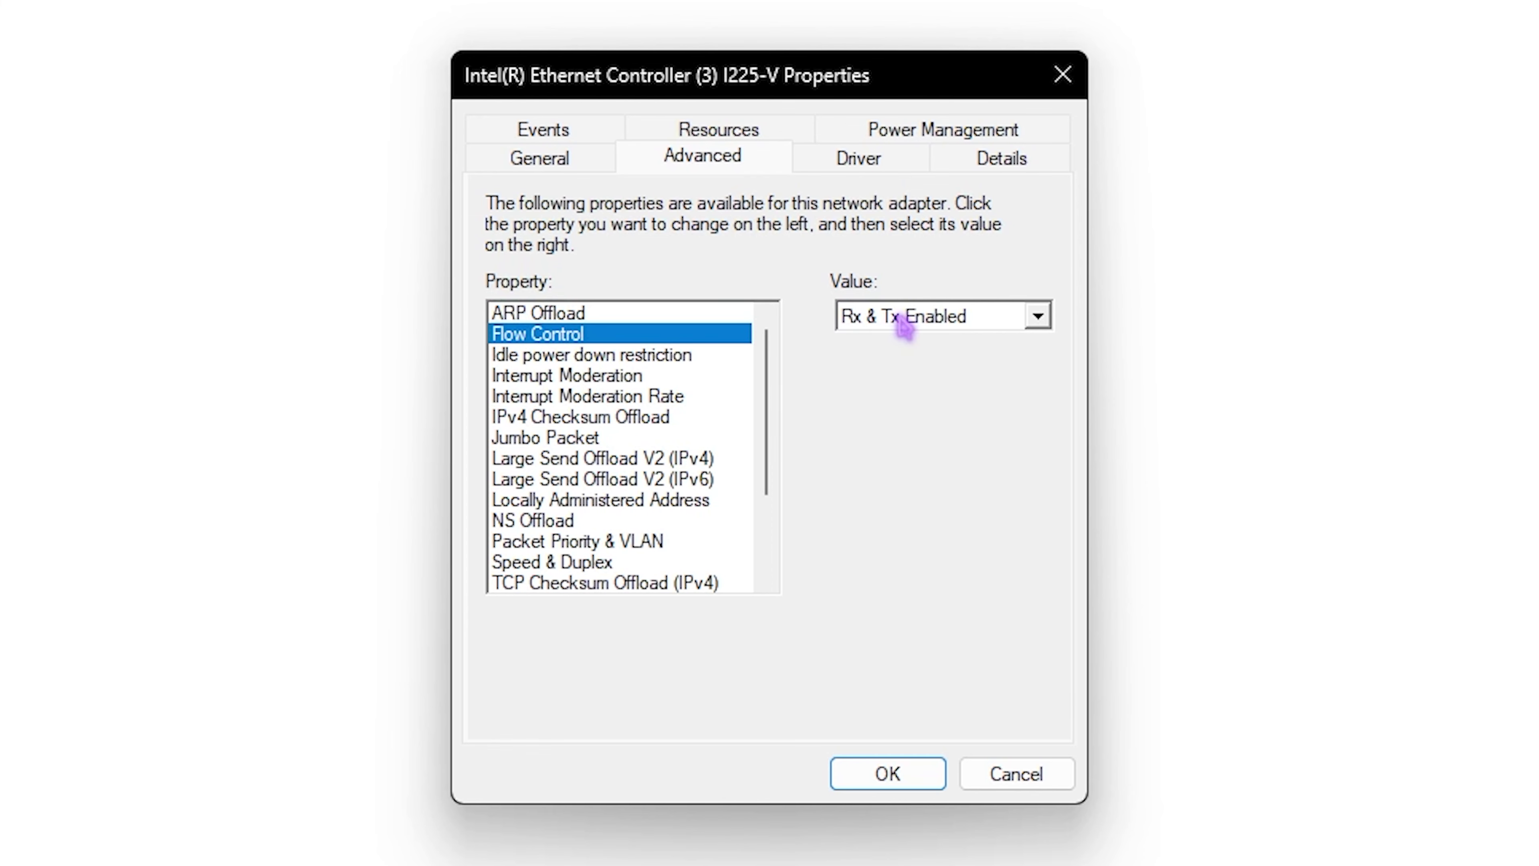
left_click(590, 360)
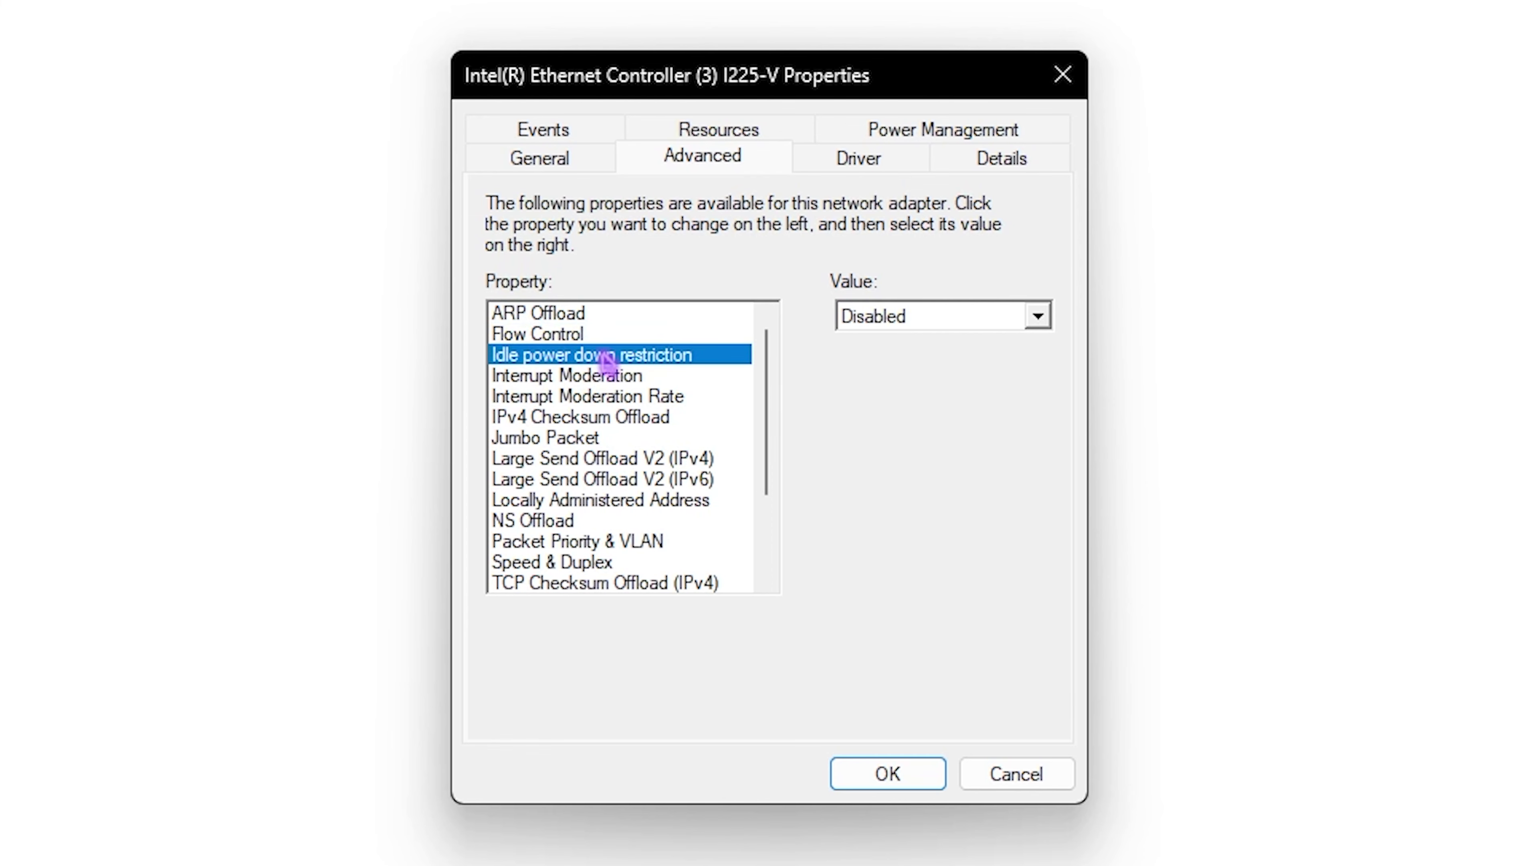
left_click(611, 393)
left_click(629, 379)
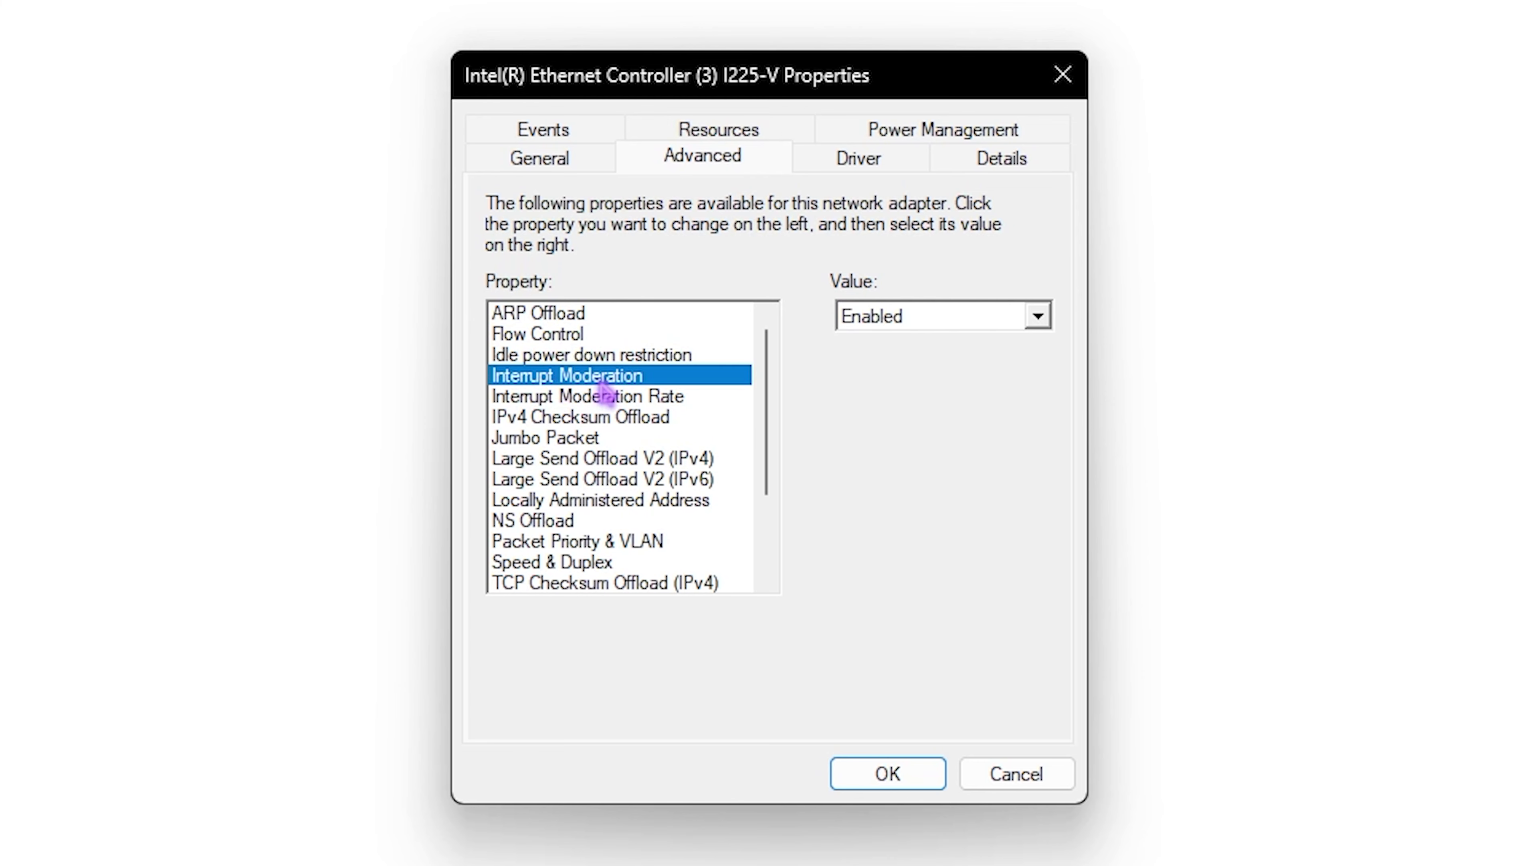
left_click(599, 400)
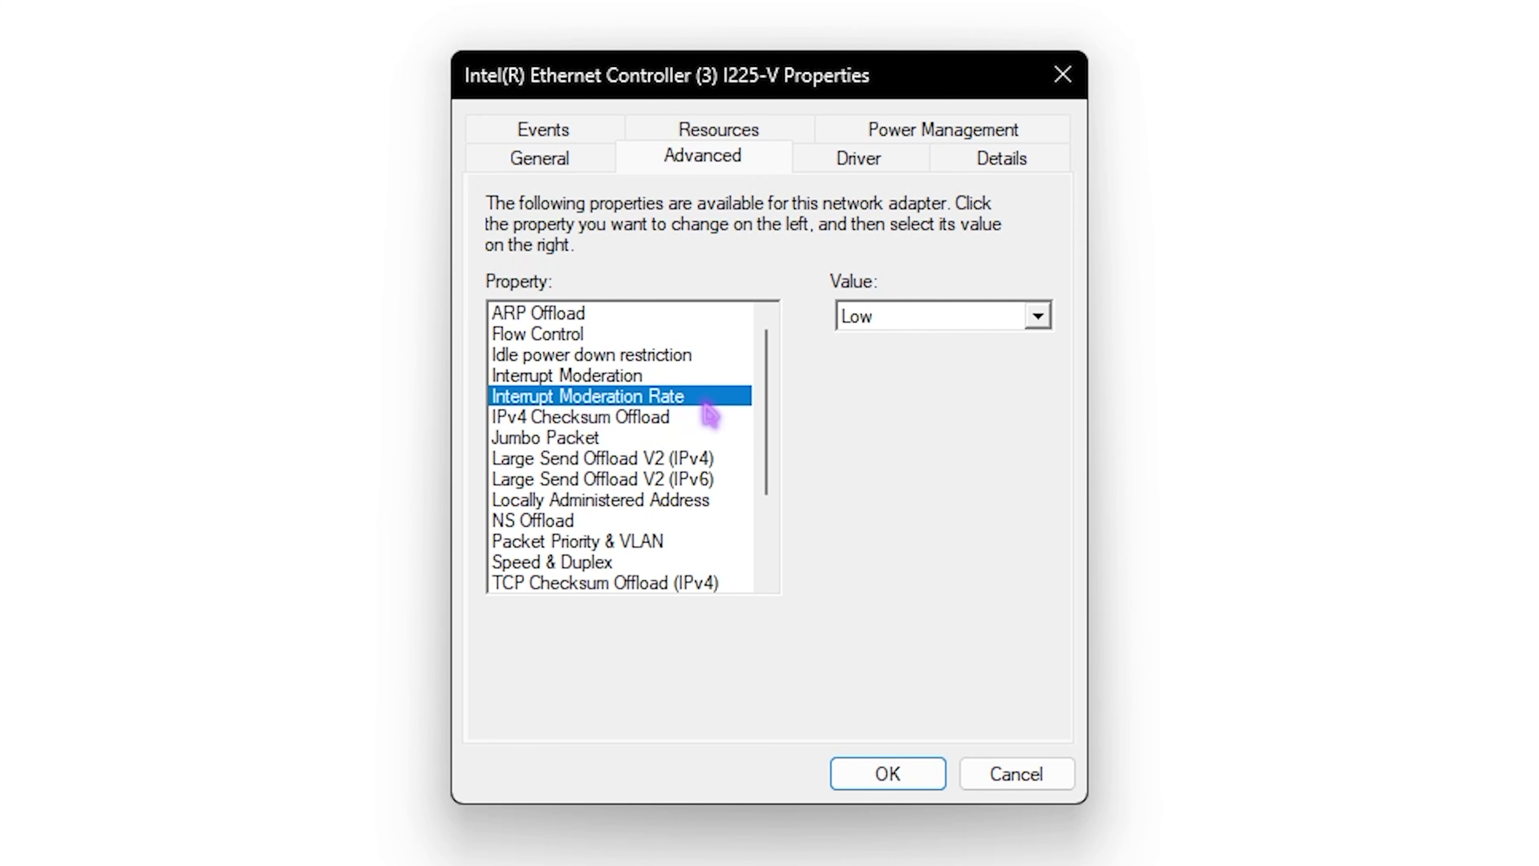
left_click(521, 422)
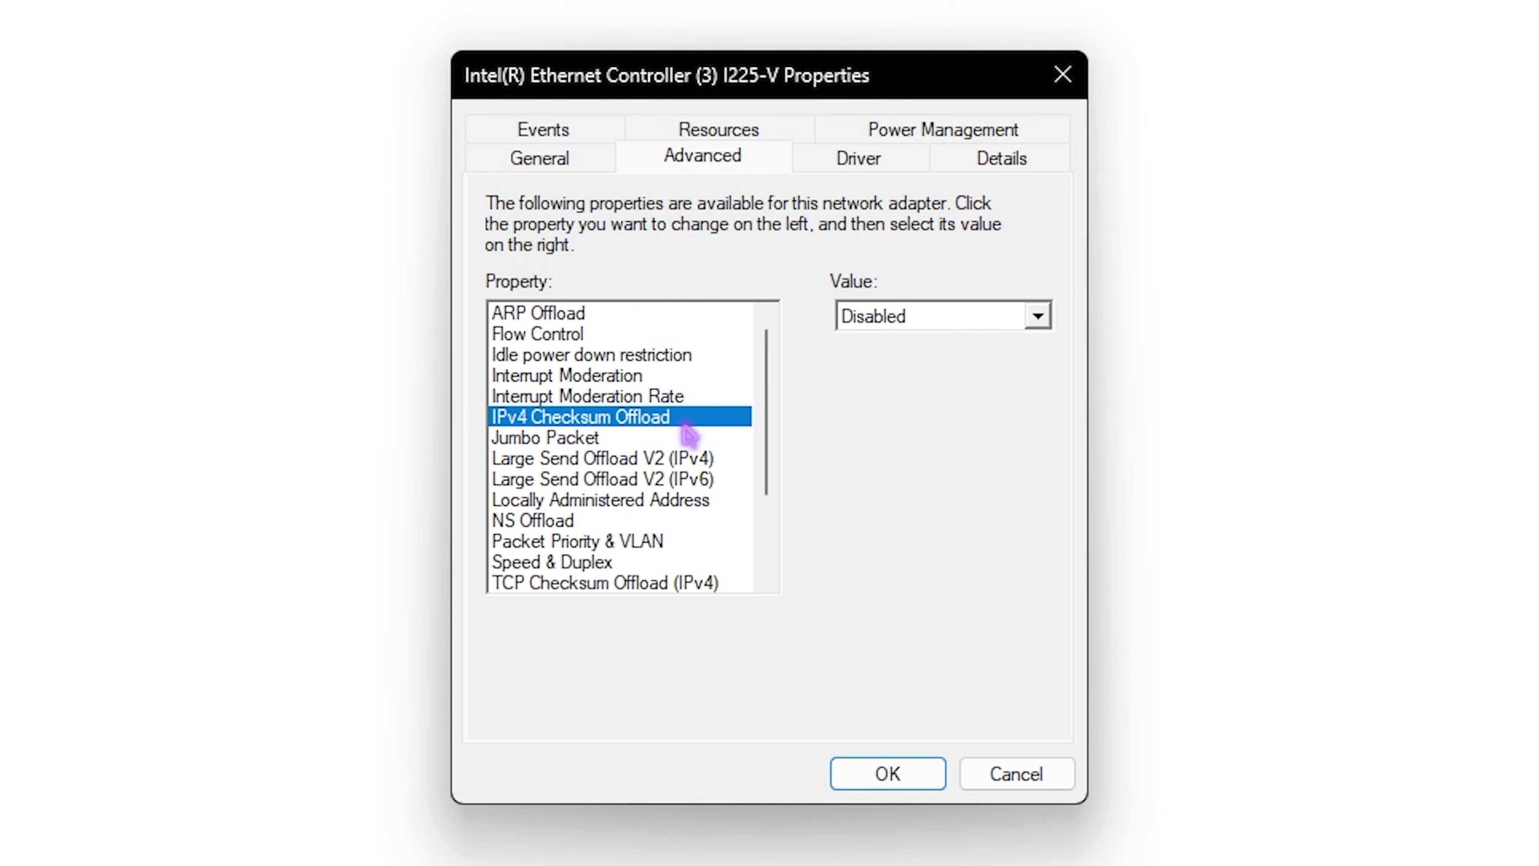
left_click(592, 437)
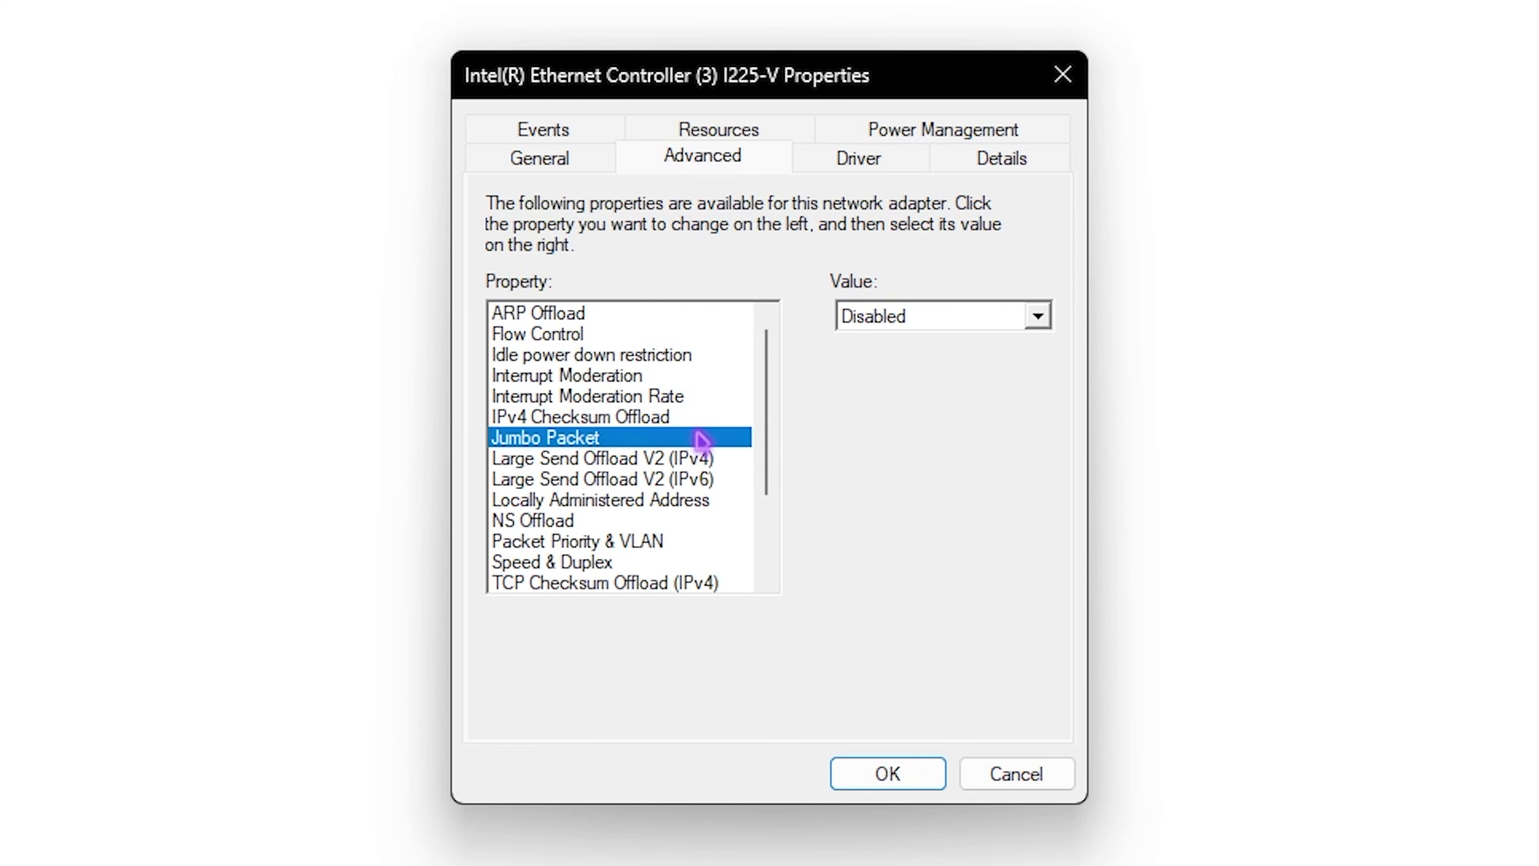
left_click(607, 459)
left_click(608, 479)
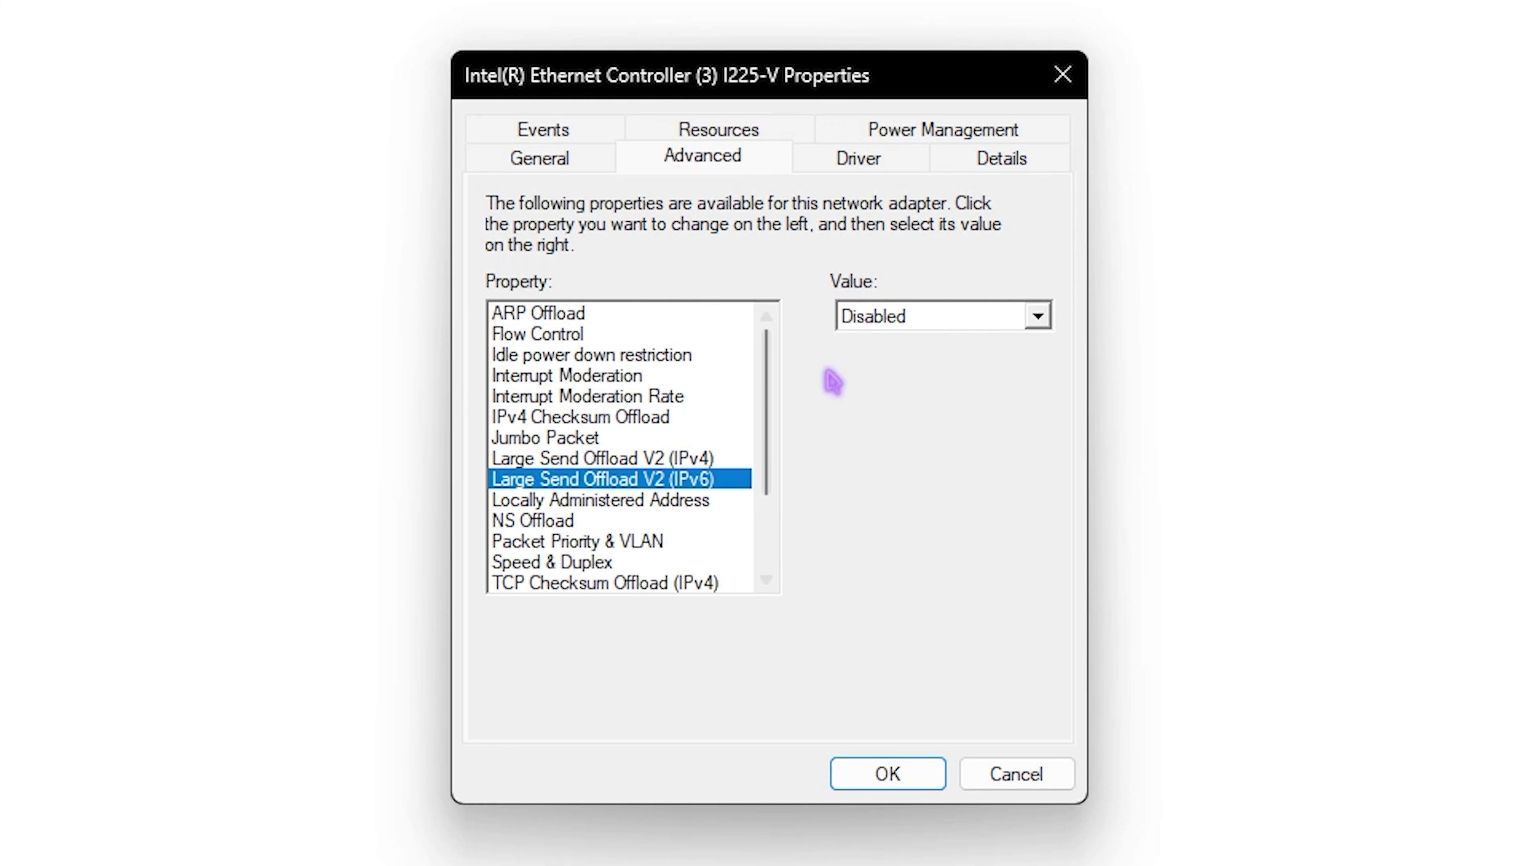
key("Up")
left_click(559, 502)
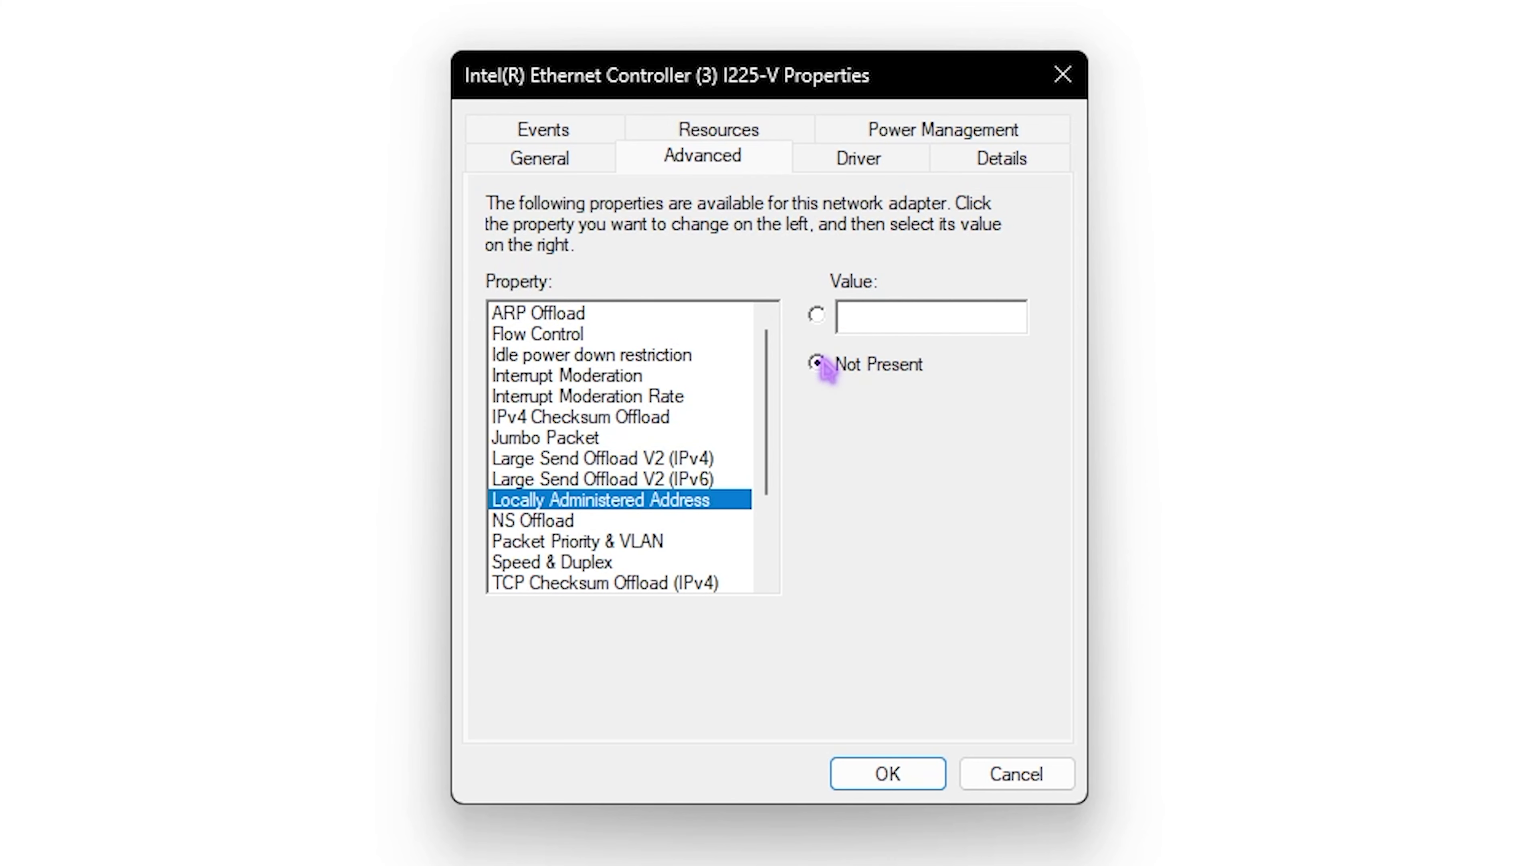
left_click(580, 521)
- Set Packet Priority & VLAN to Disabled and keep Speed & Duplex on Auto Negotiation
left_click(612, 541)
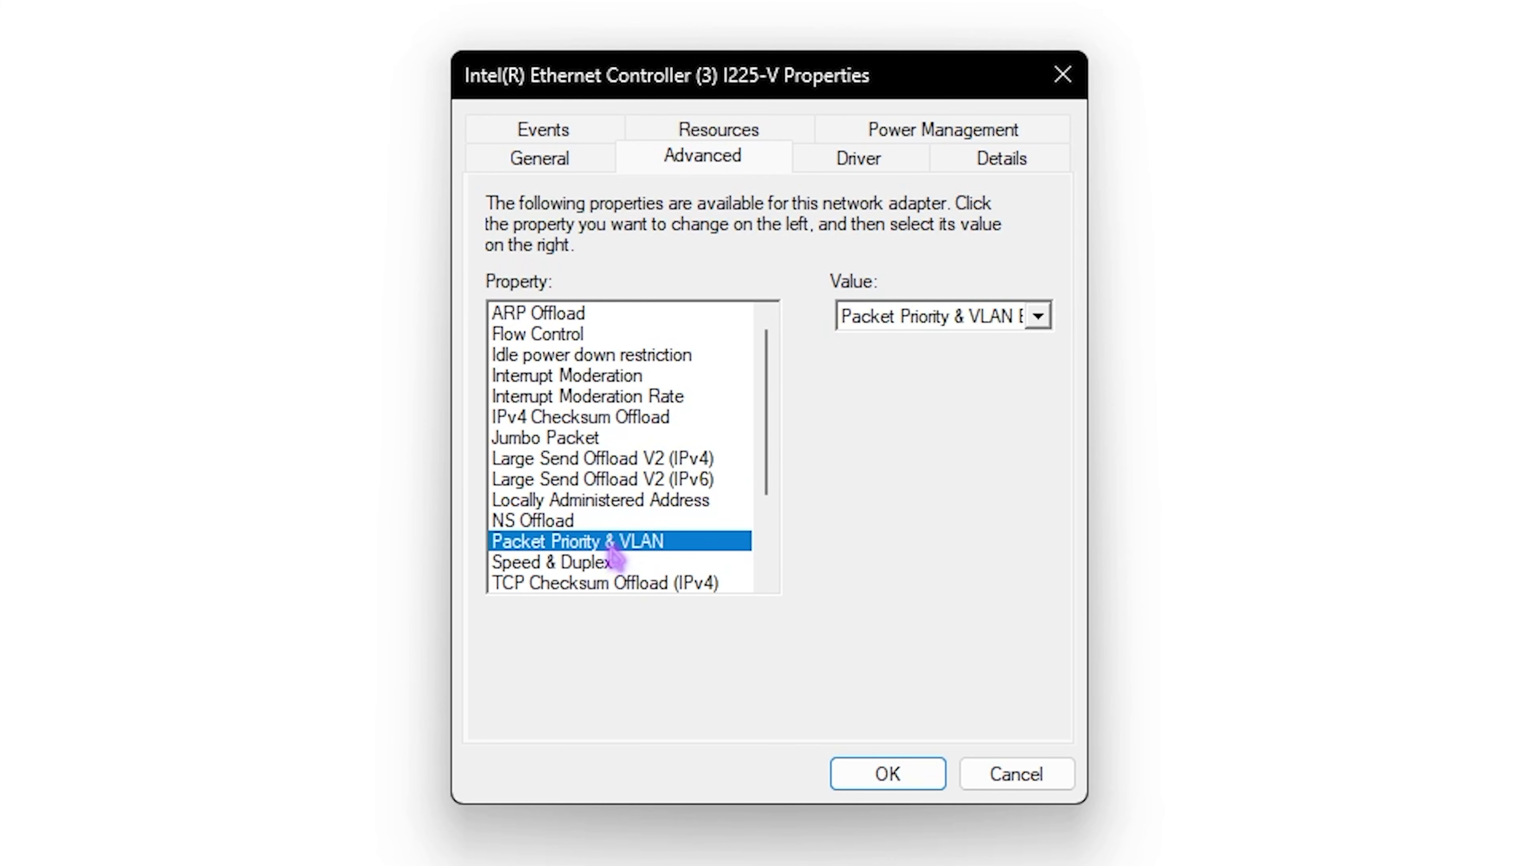
left_click(919, 316)
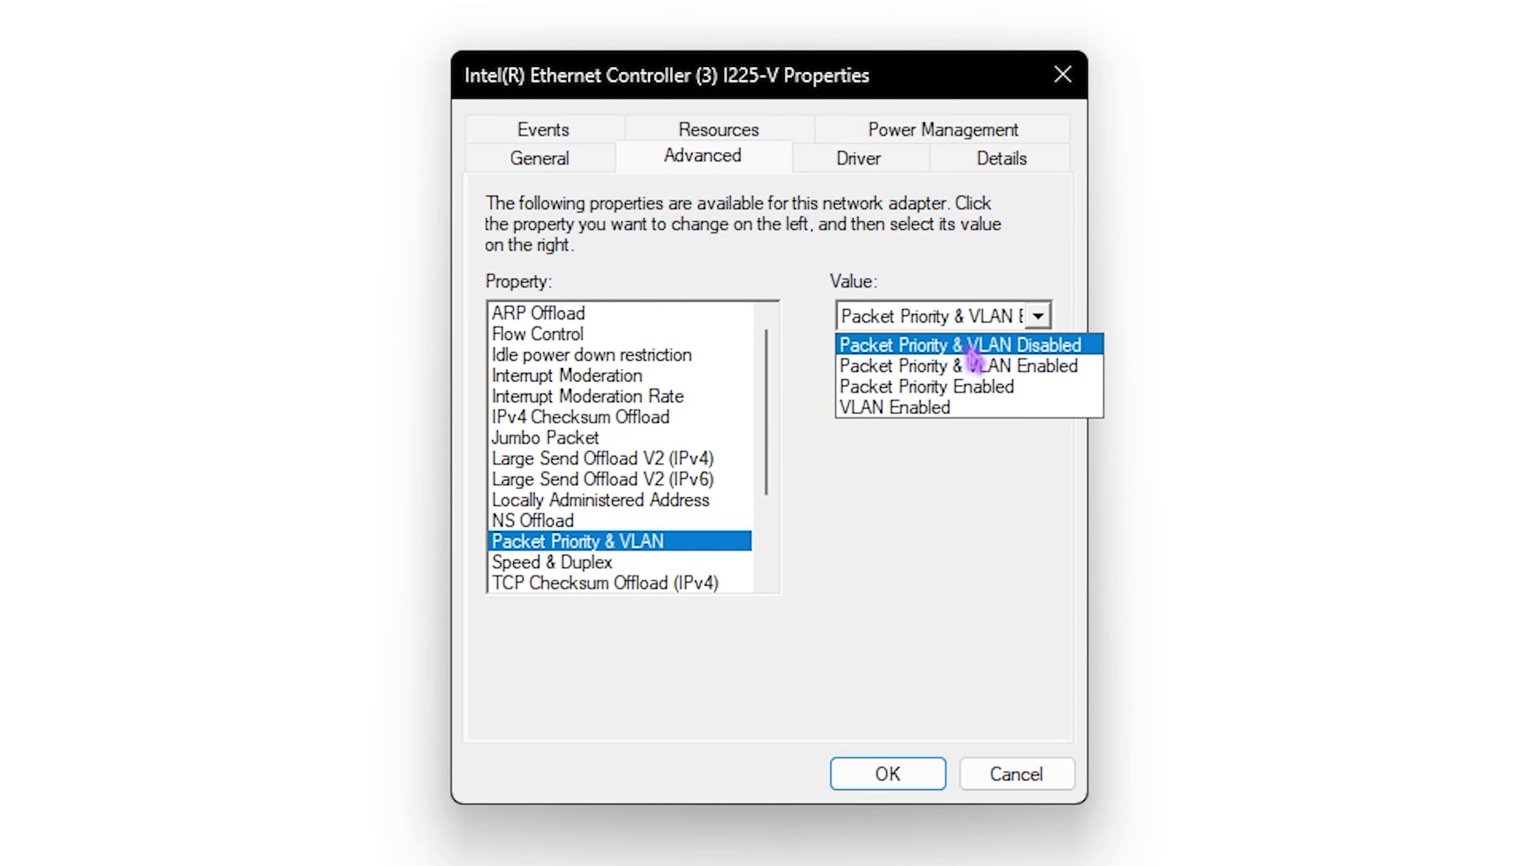
left_click(968, 348)
left_click(552, 562)
left_click(934, 316)
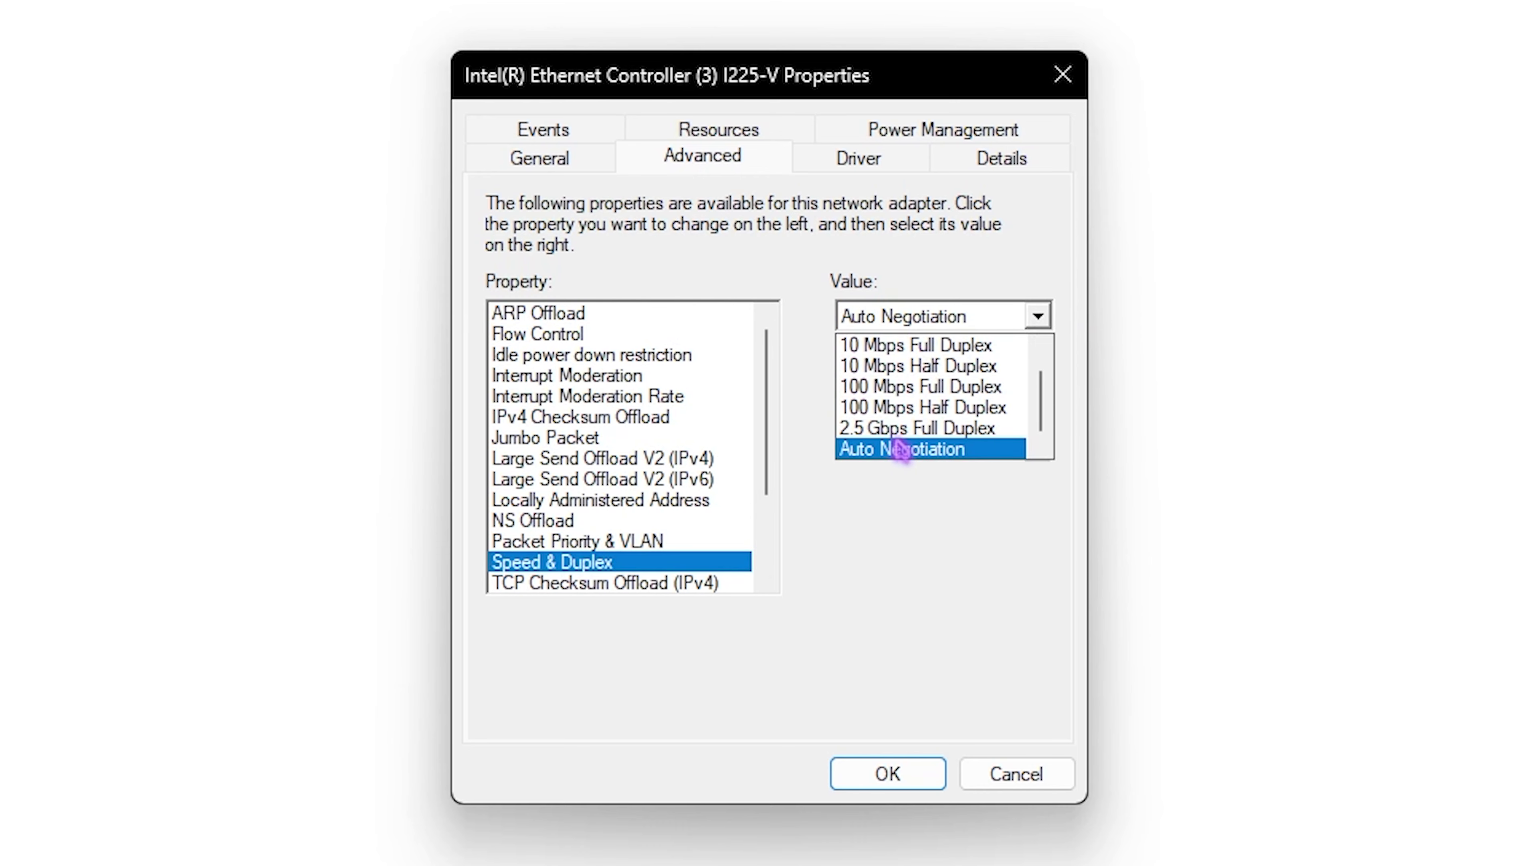
left_click(901, 448)
- Check the TCP/UDP checksum offload and Wake settings, then save the adapter settings
scroll(591, 509, "down", 2)
left_click(667, 458)
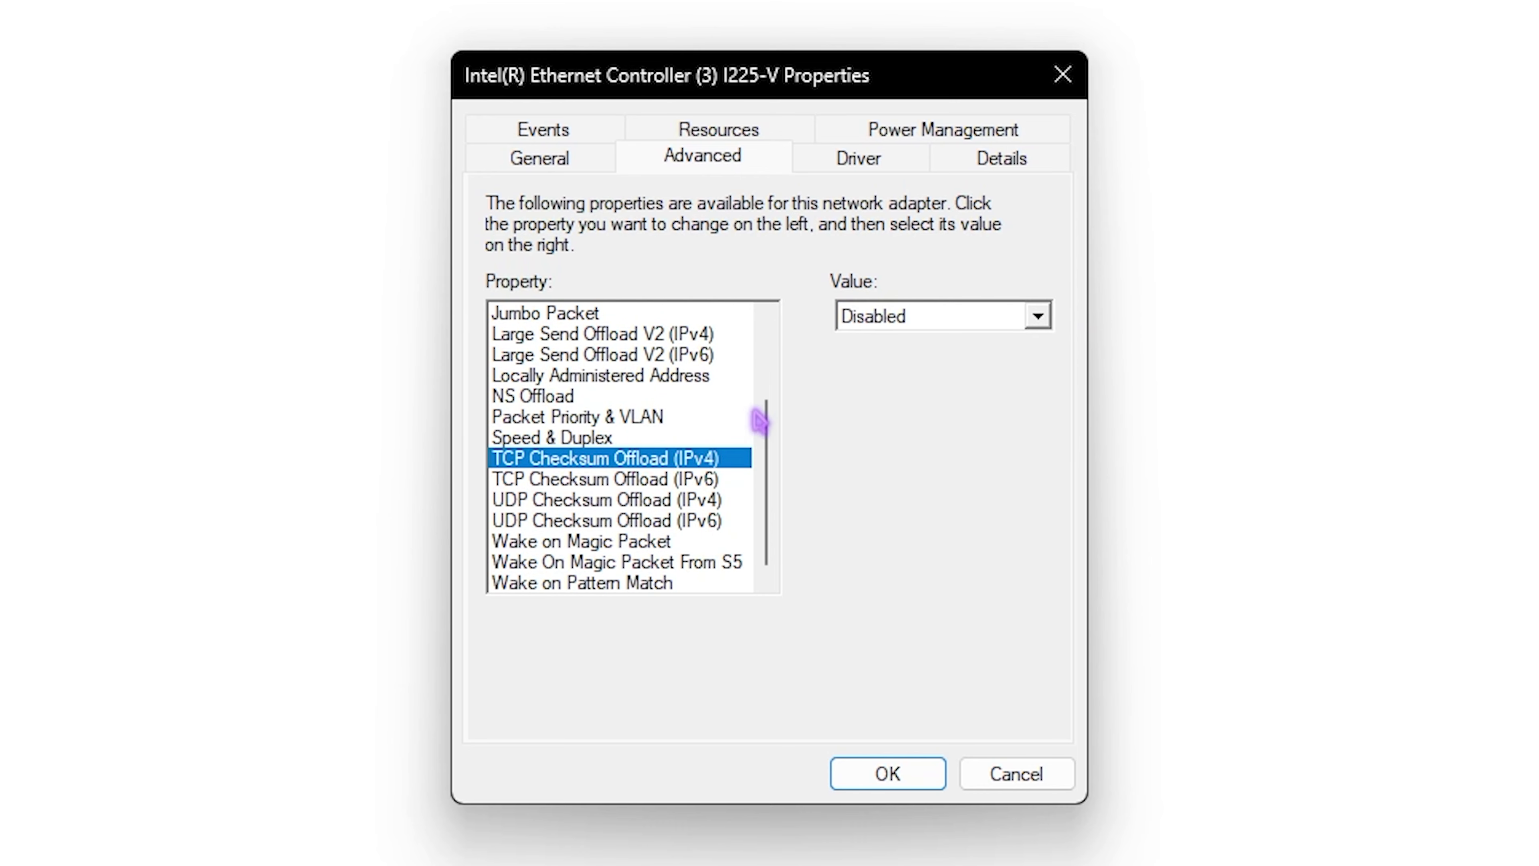
left_click(636, 480)
left_click(633, 501)
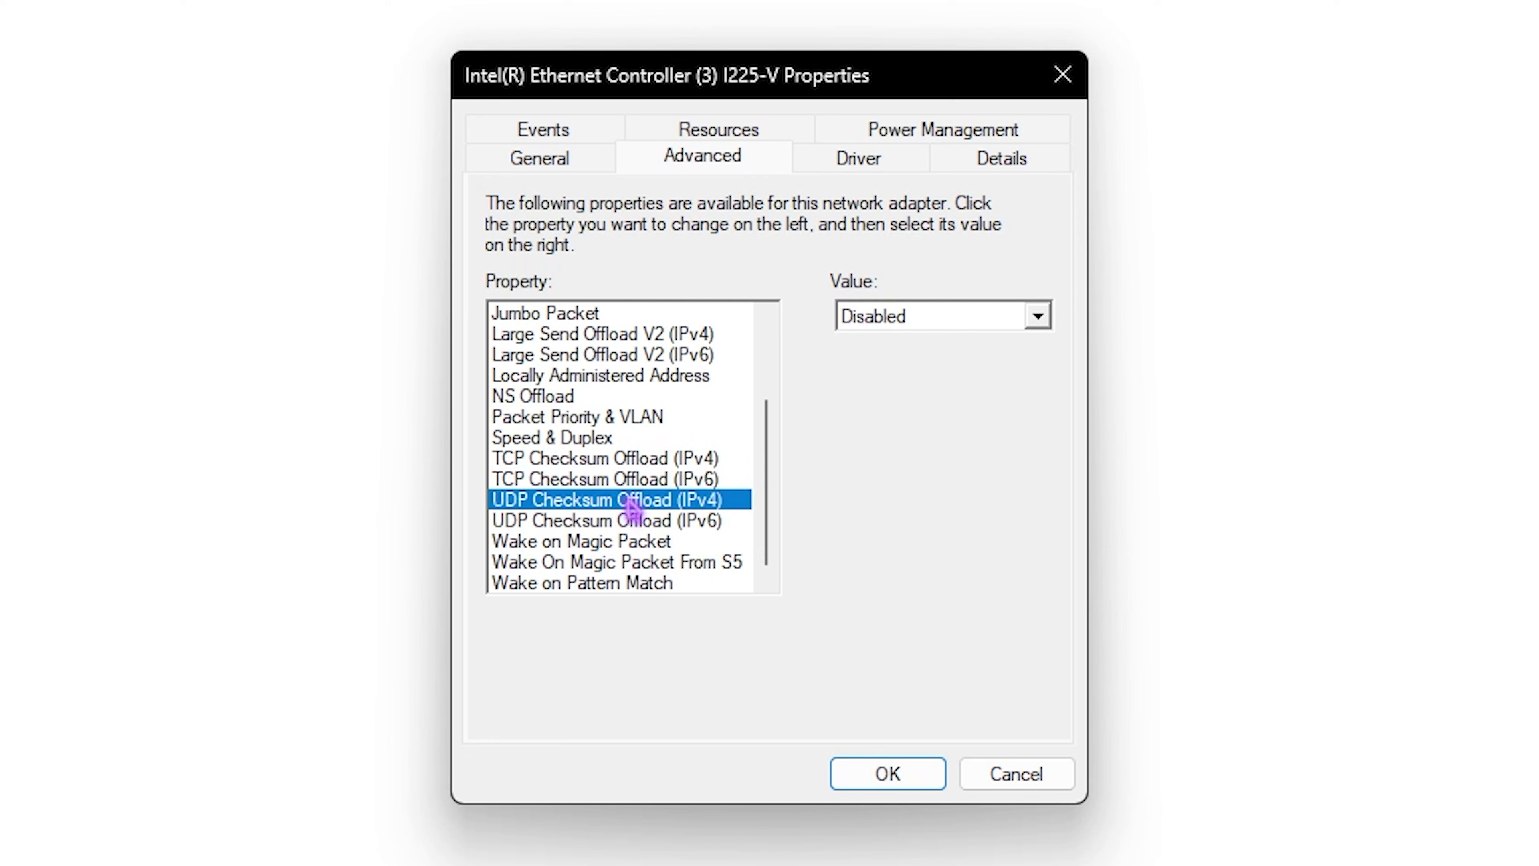
left_click(620, 521)
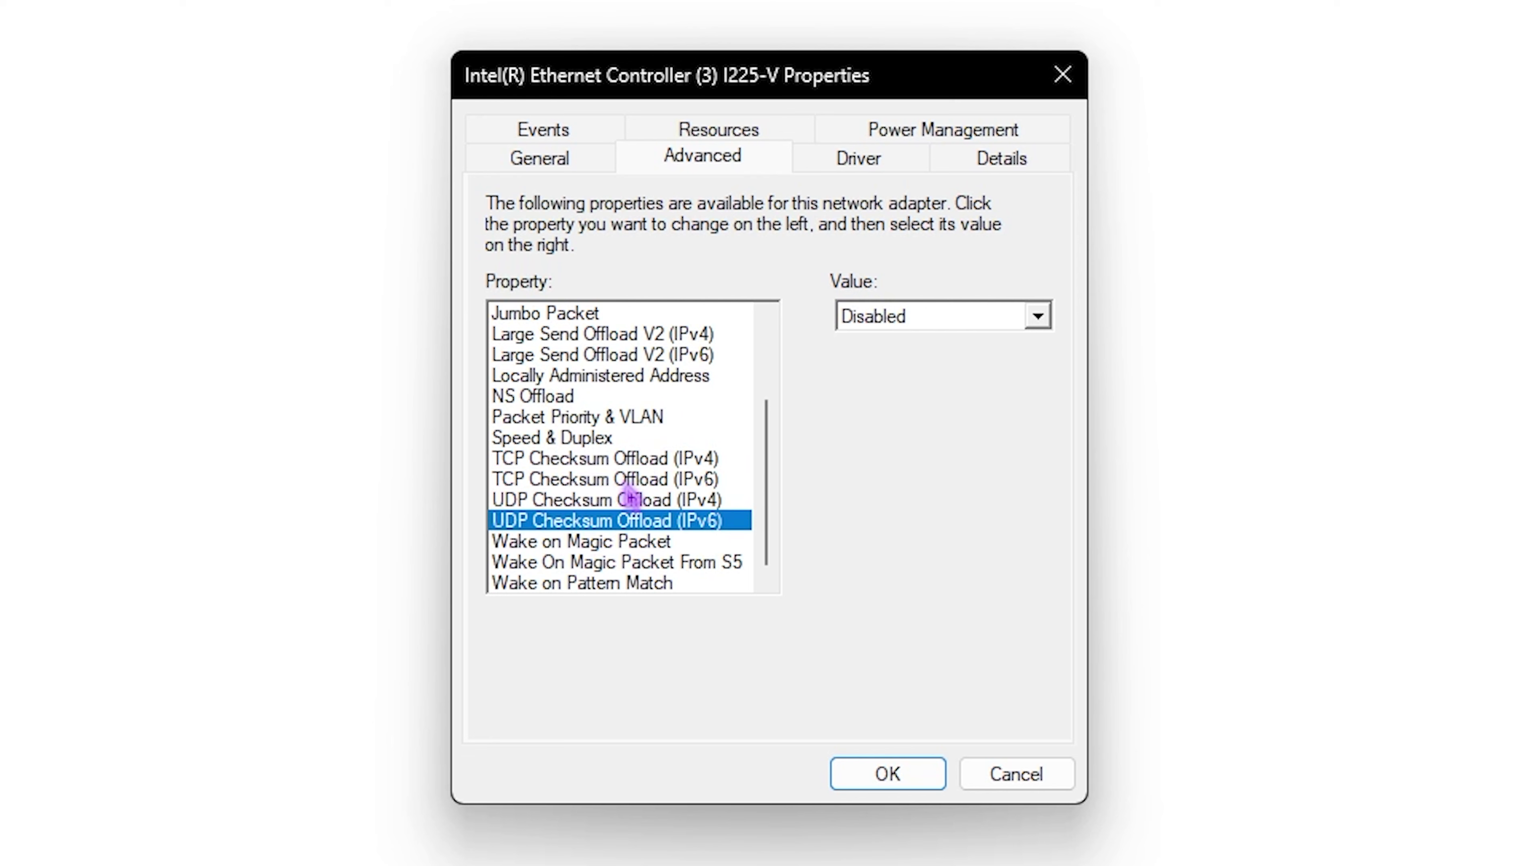
left_click(653, 540)
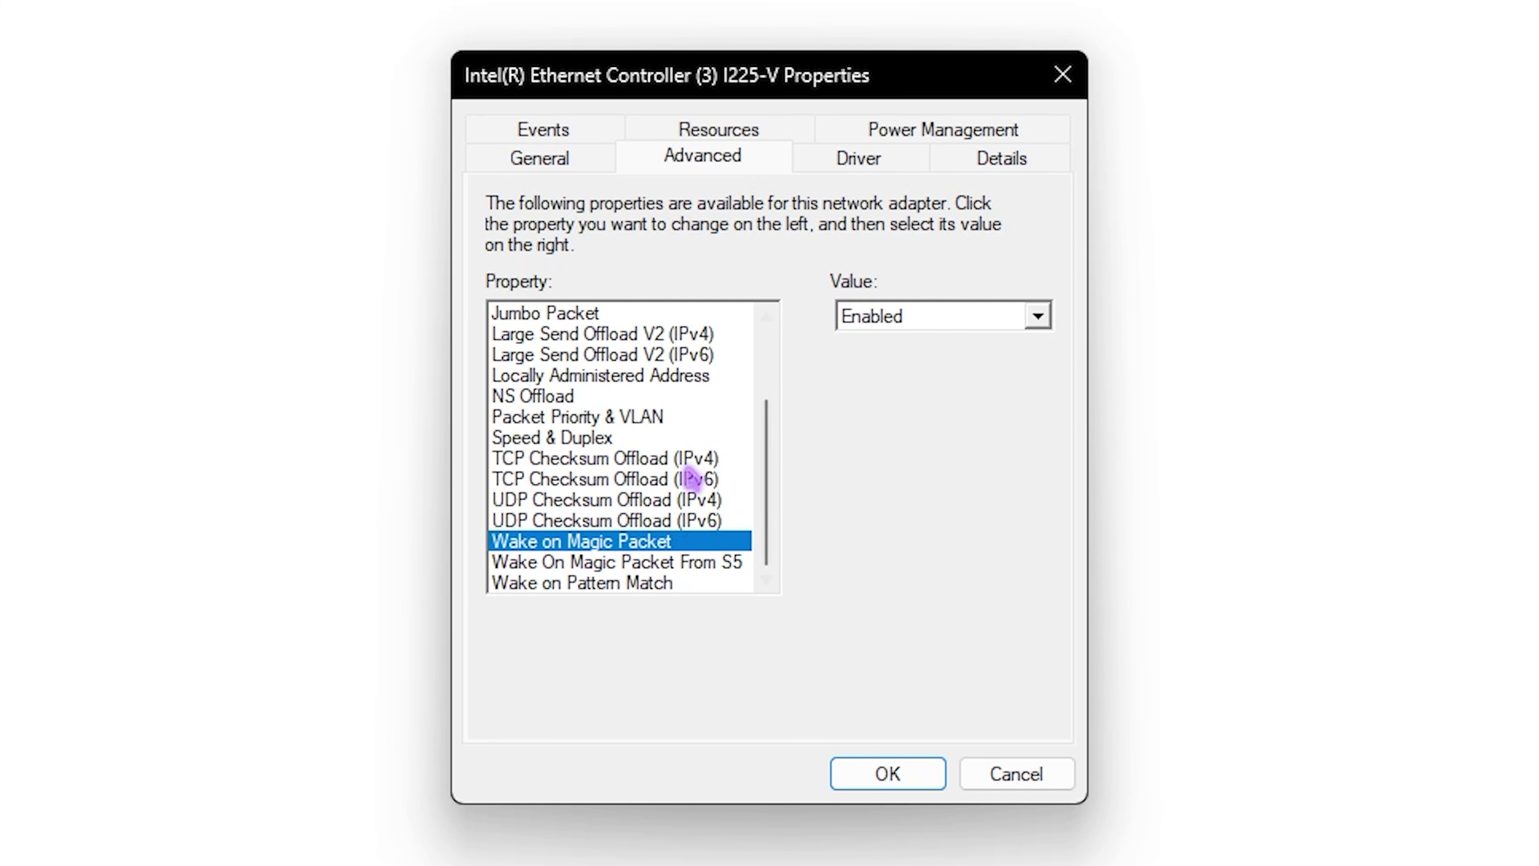
left_click(639, 562)
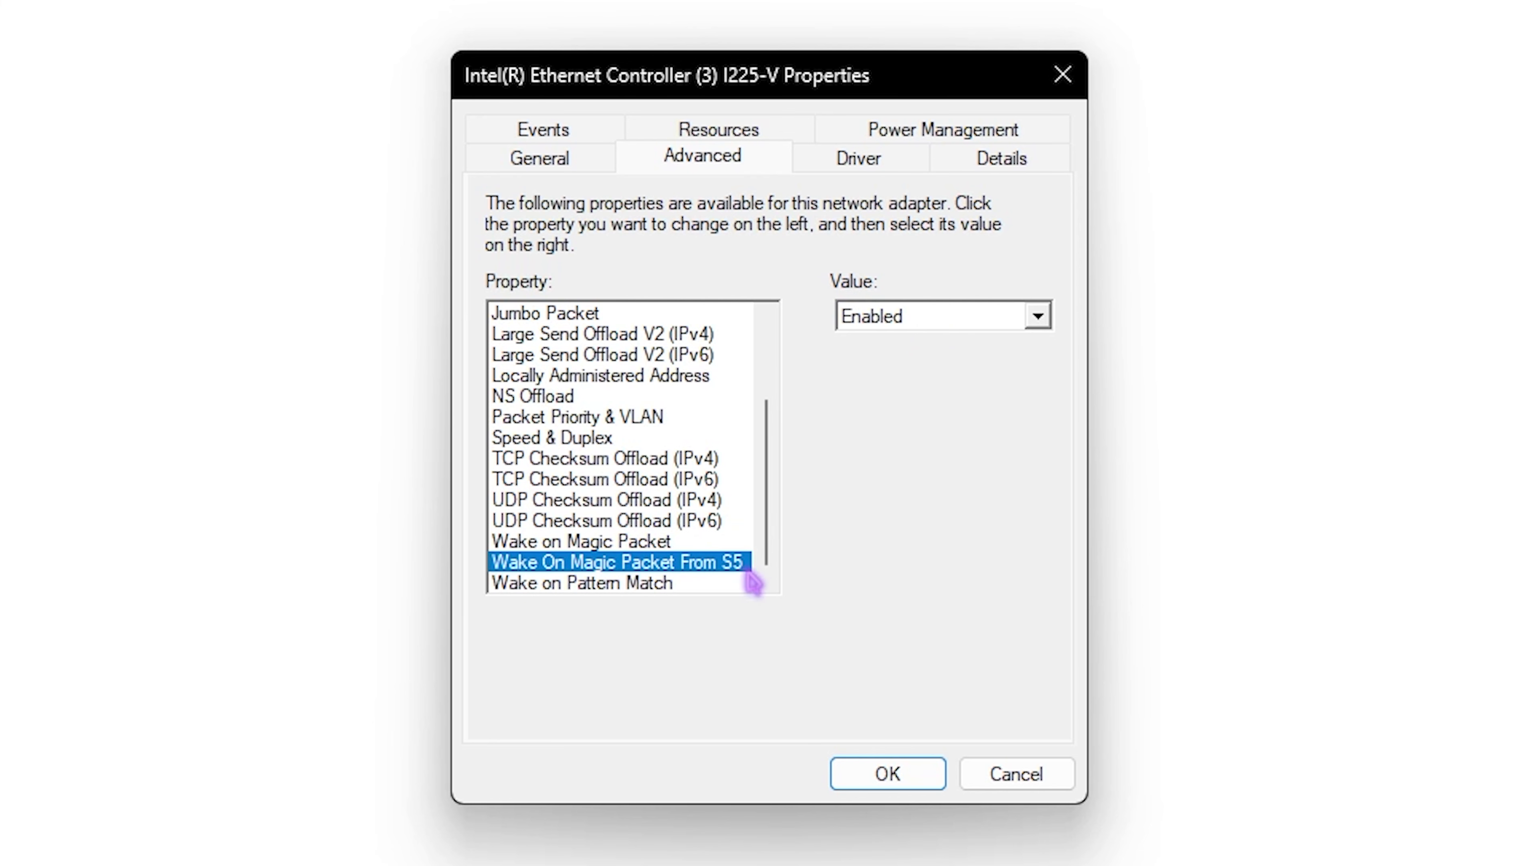
left_click(647, 583)
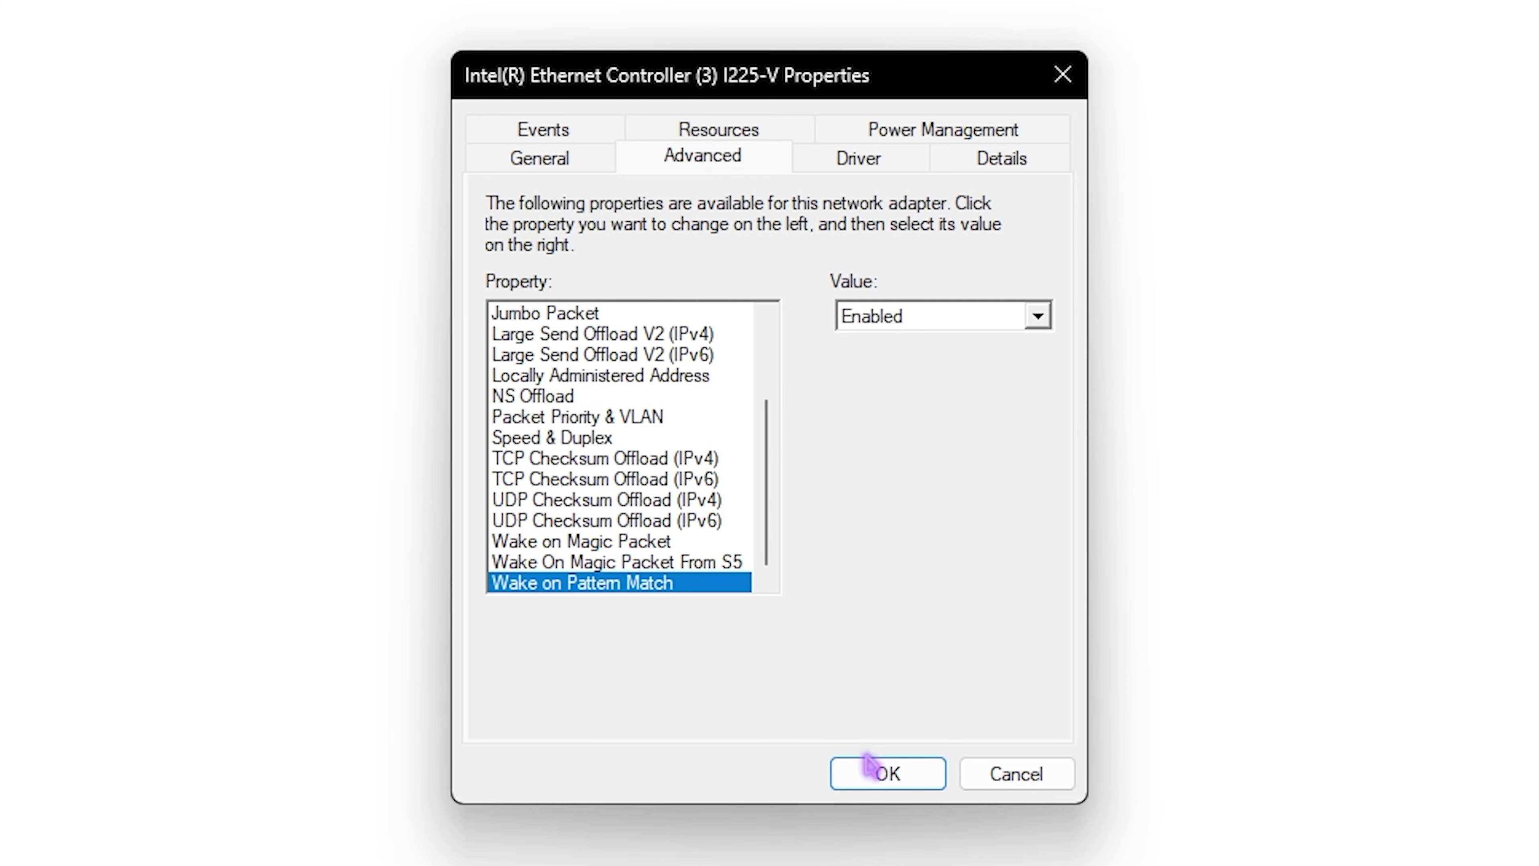
left_click(882, 773)
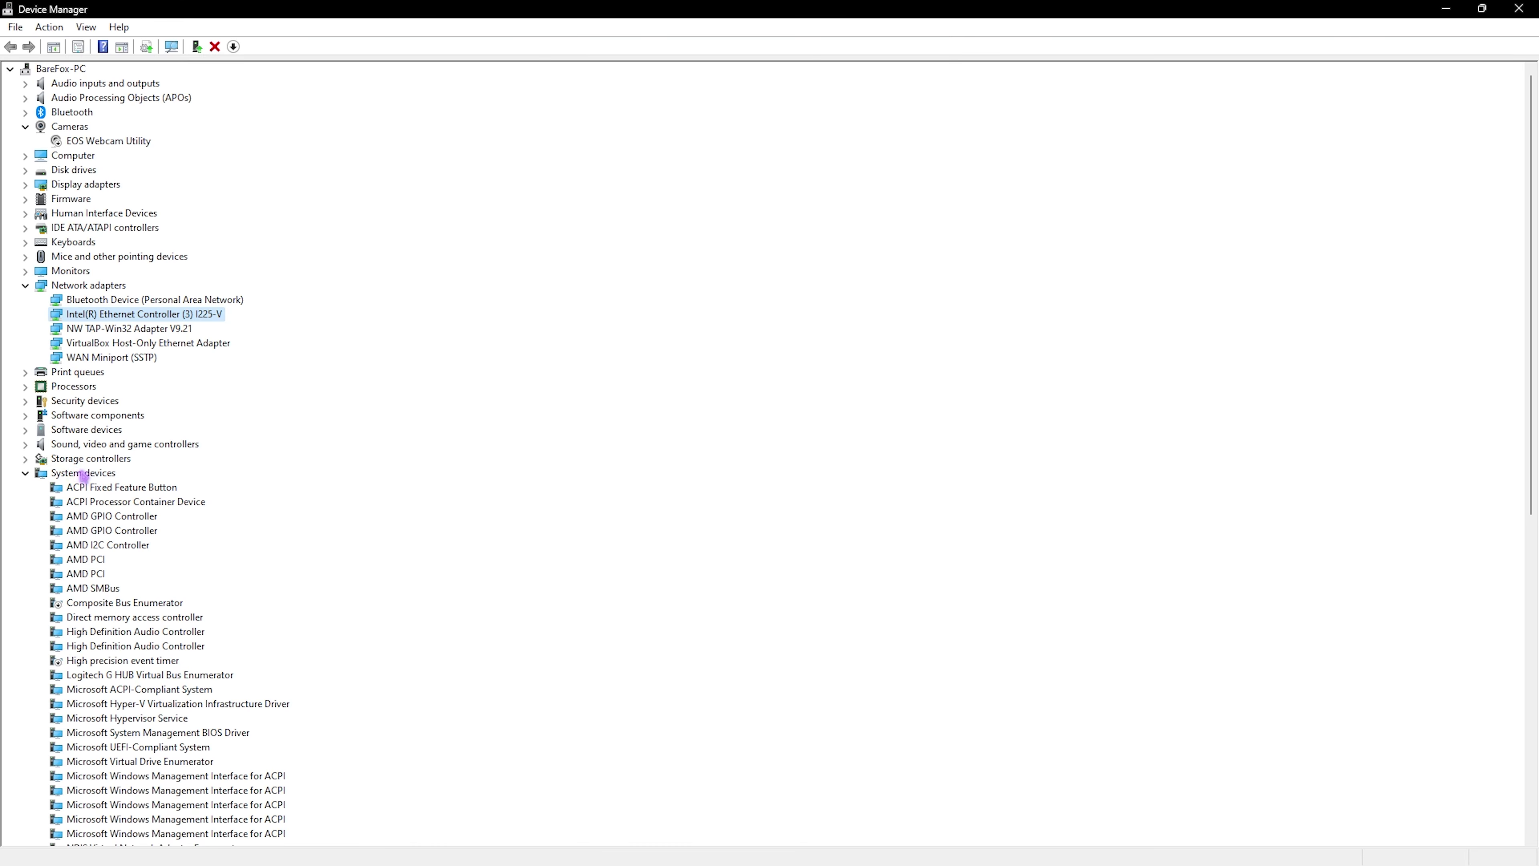
- Select Composite Bus Enumerator under System devices and scroll down the device tree
left_click(154, 602)
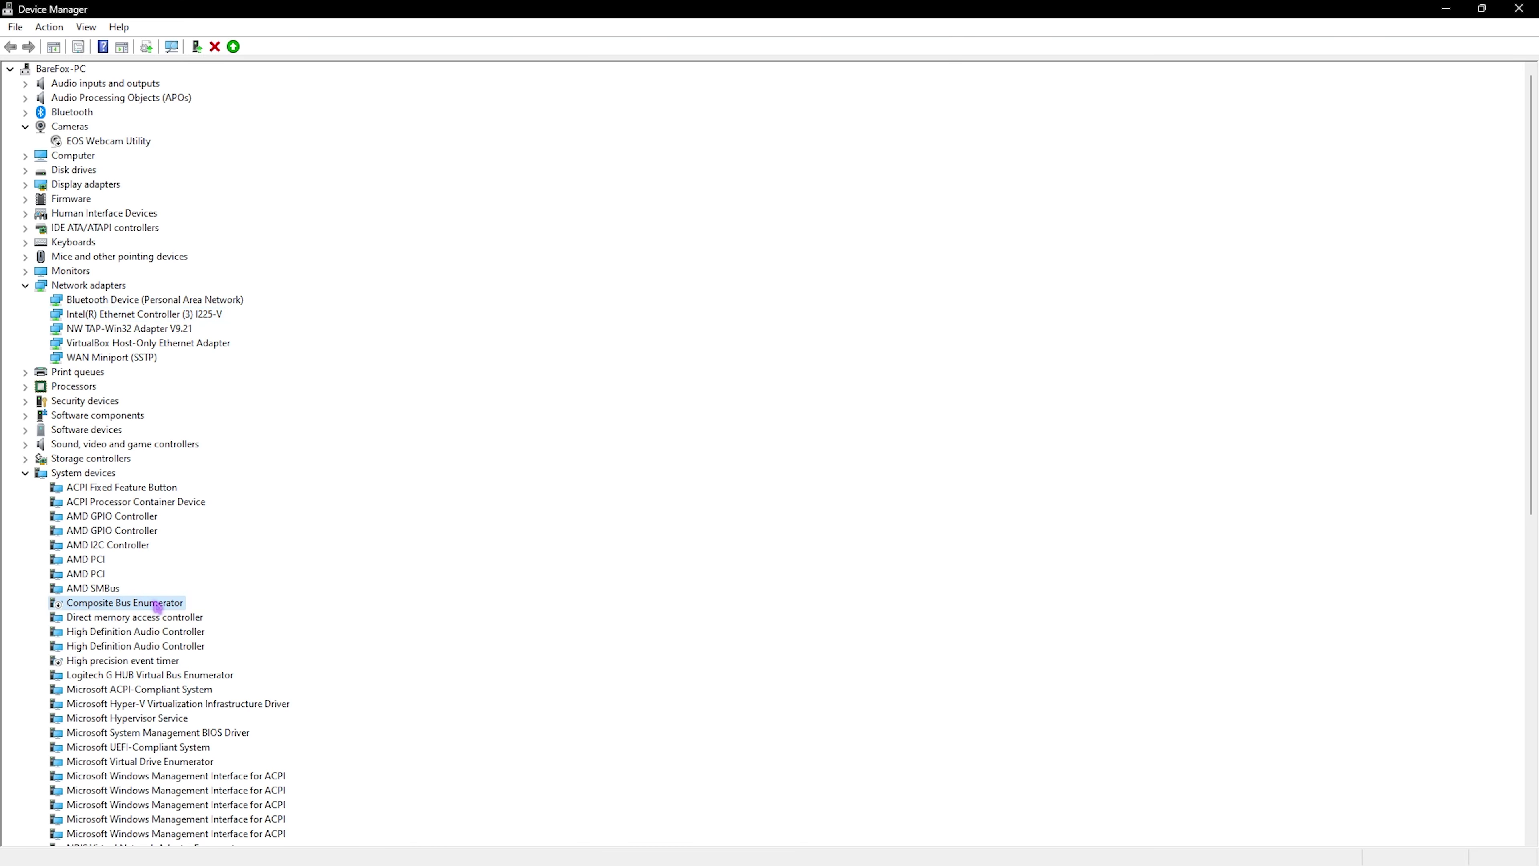
scroll(156, 605, "down", 1)
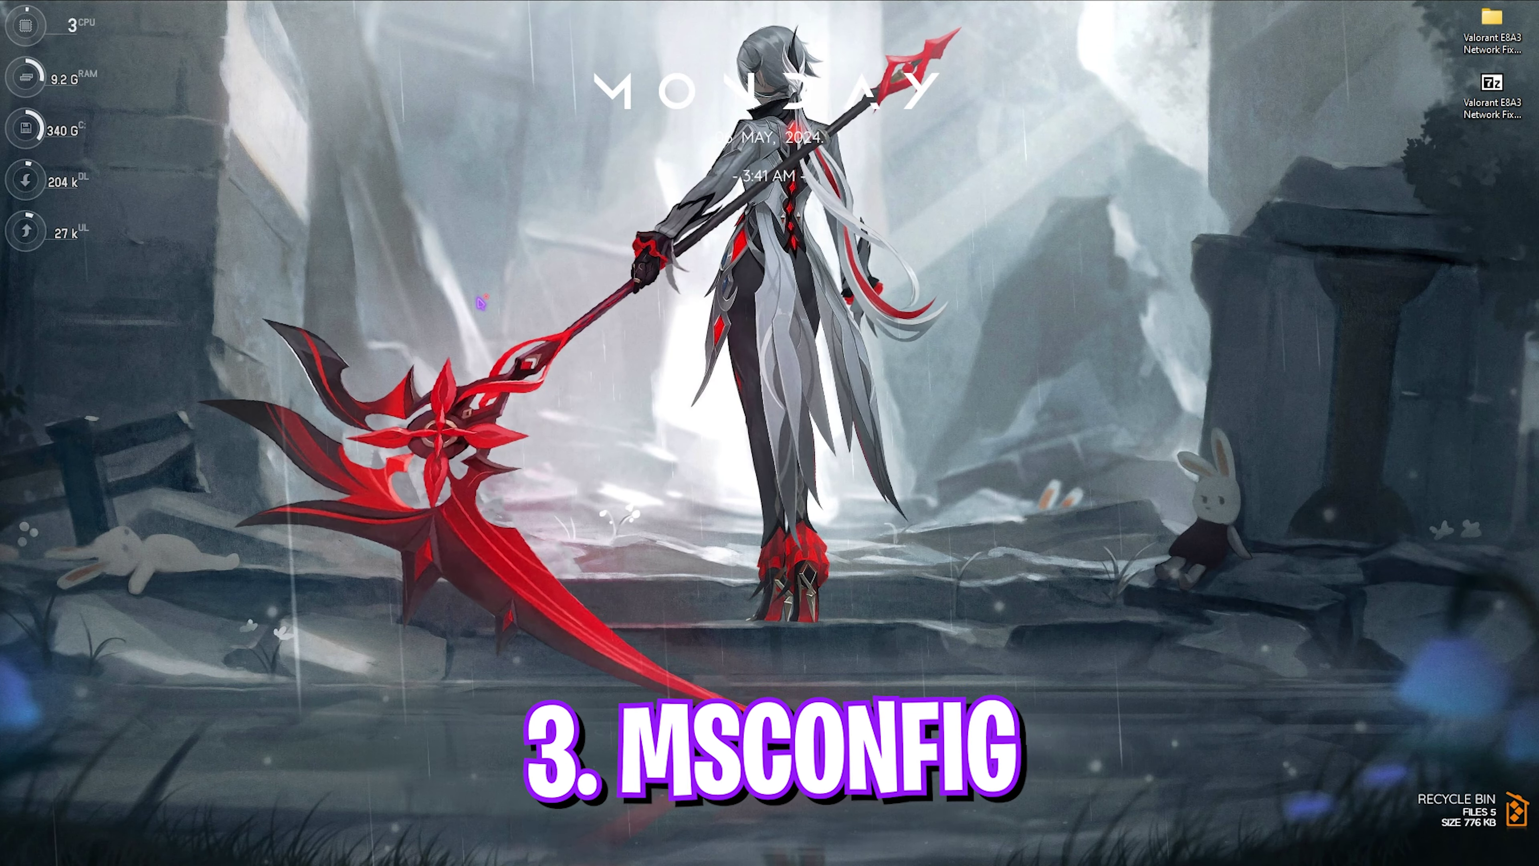
- Launch System Configuration via msconfig and set the boot advanced option to 24 processors
key("super")
type("msco")
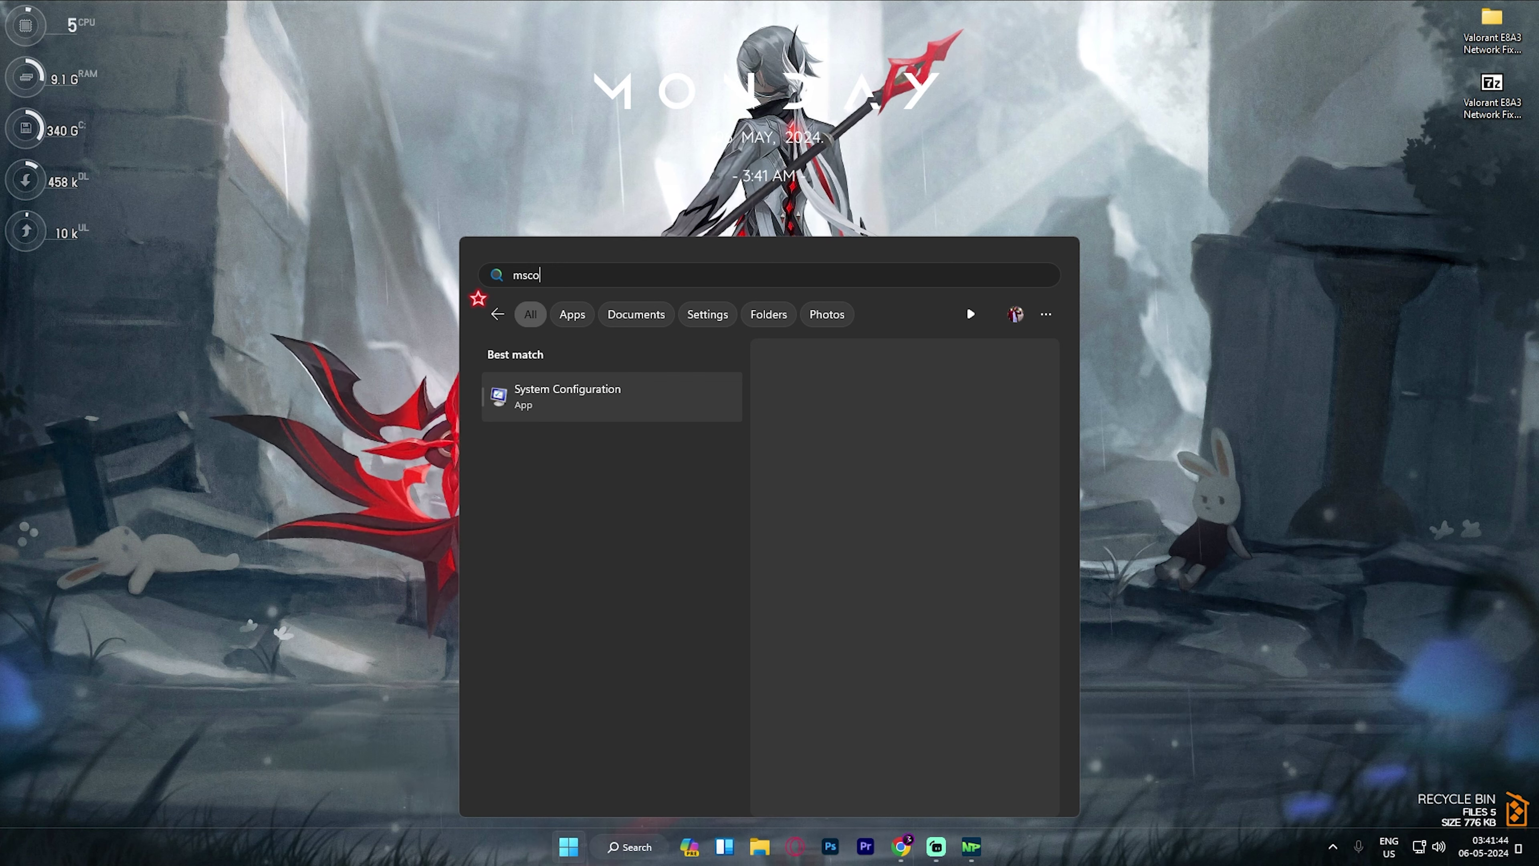
key("Return")
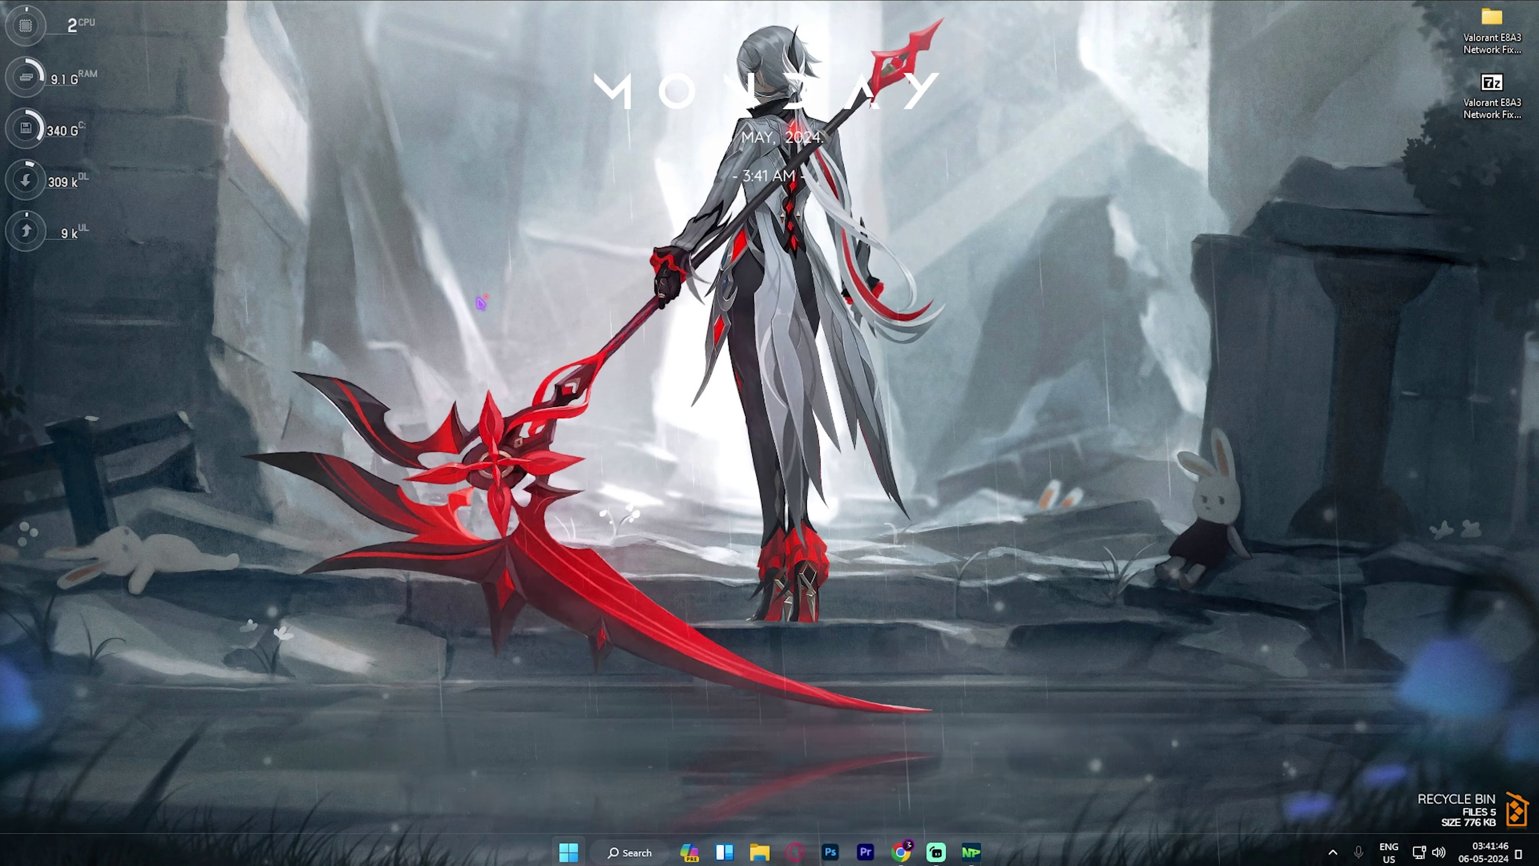
left_click(600, 316)
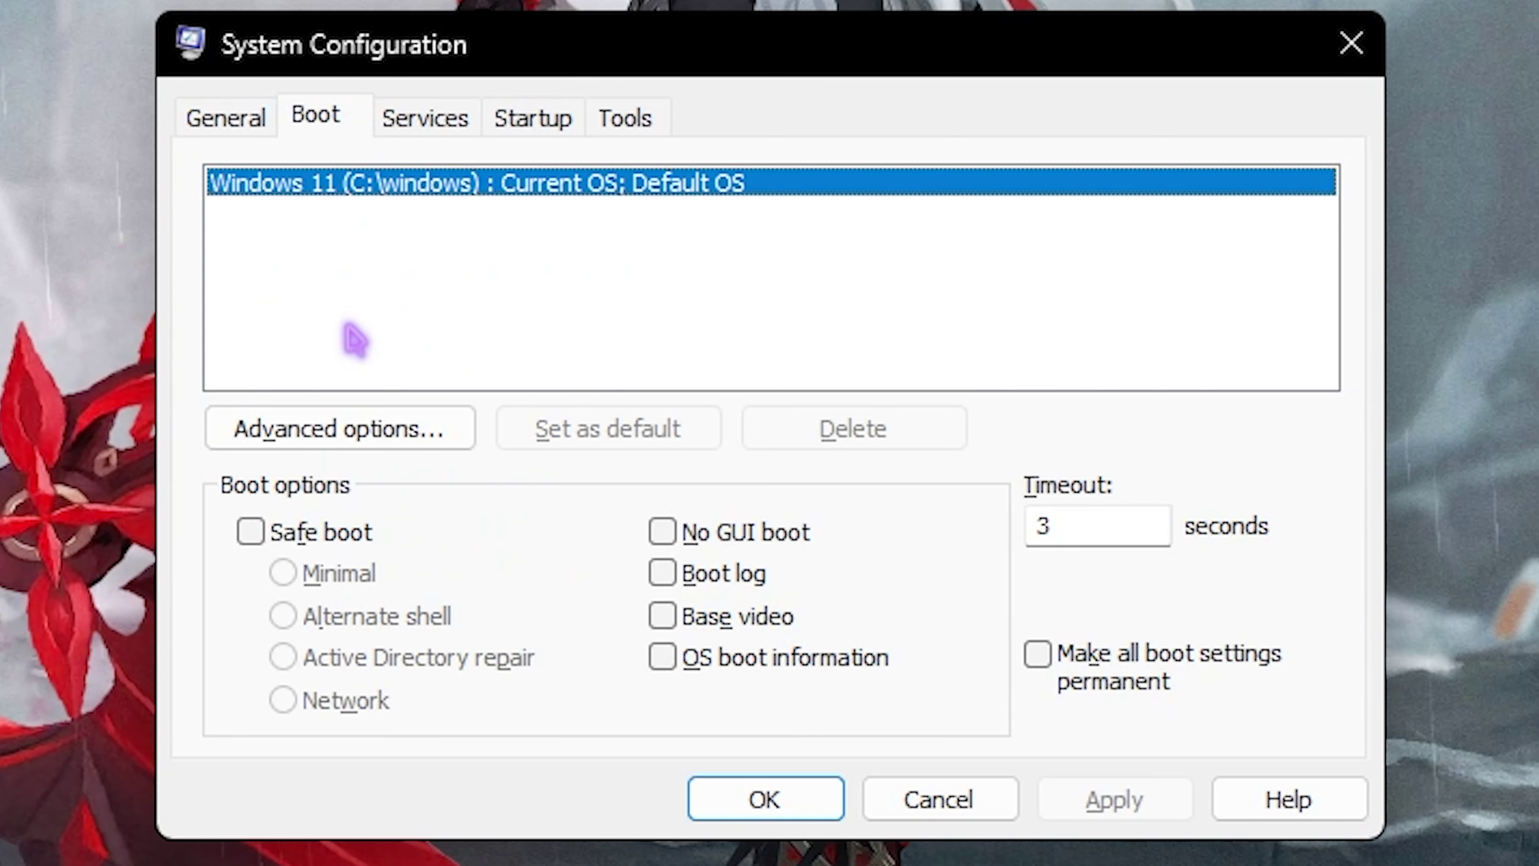
left_click(427, 441)
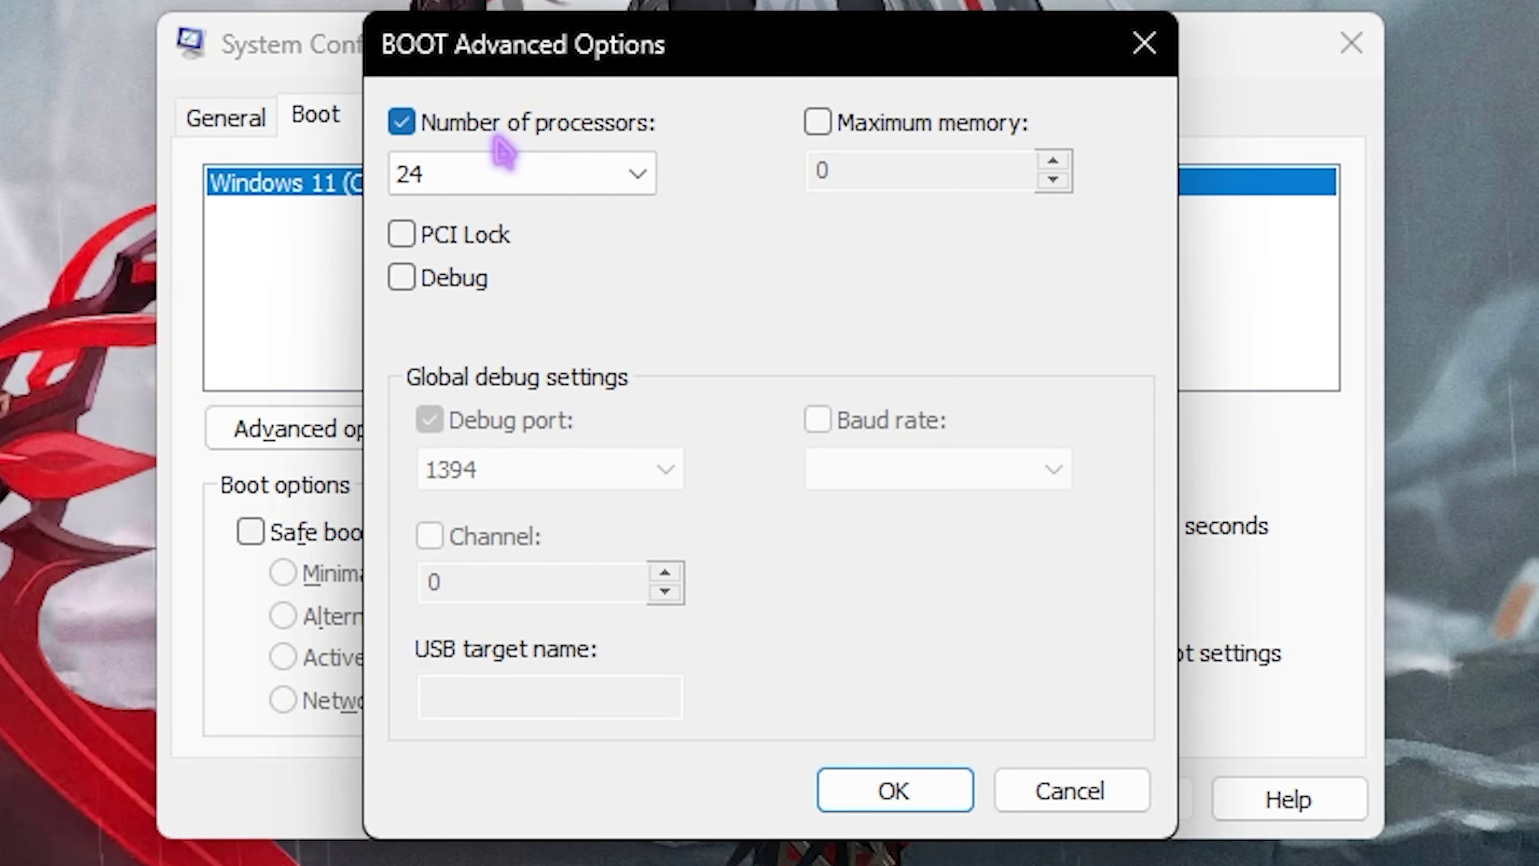
left_click(494, 174)
left_click(459, 846)
scroll(505, 188, "up", 1)
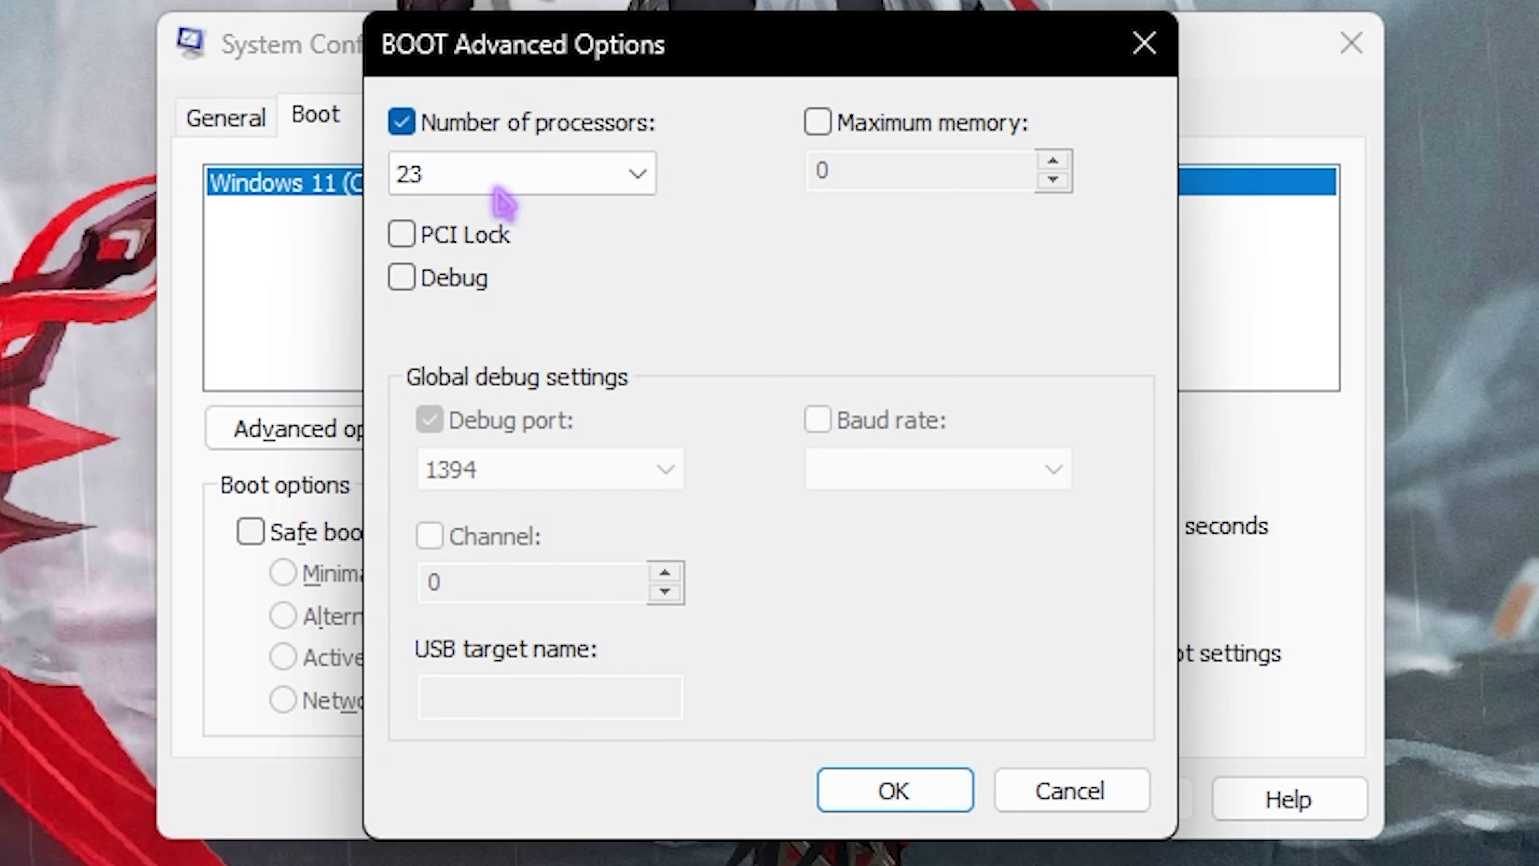
left_click(504, 182)
left_click(445, 845)
left_click(875, 794)
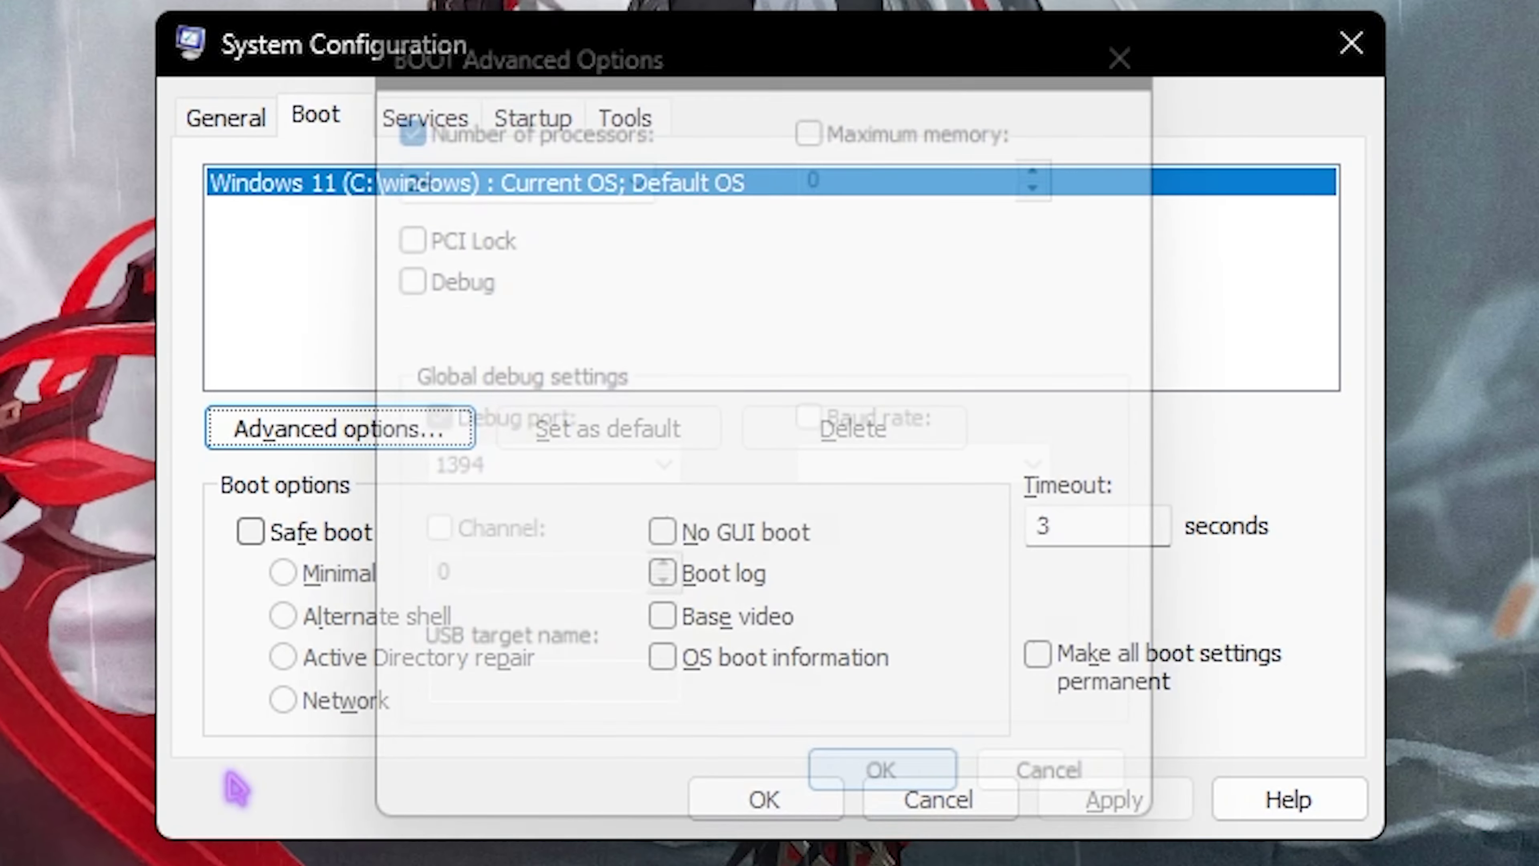
- Hide all Microsoft services on the Services tab and scroll through the remaining ones
left_click(426, 116)
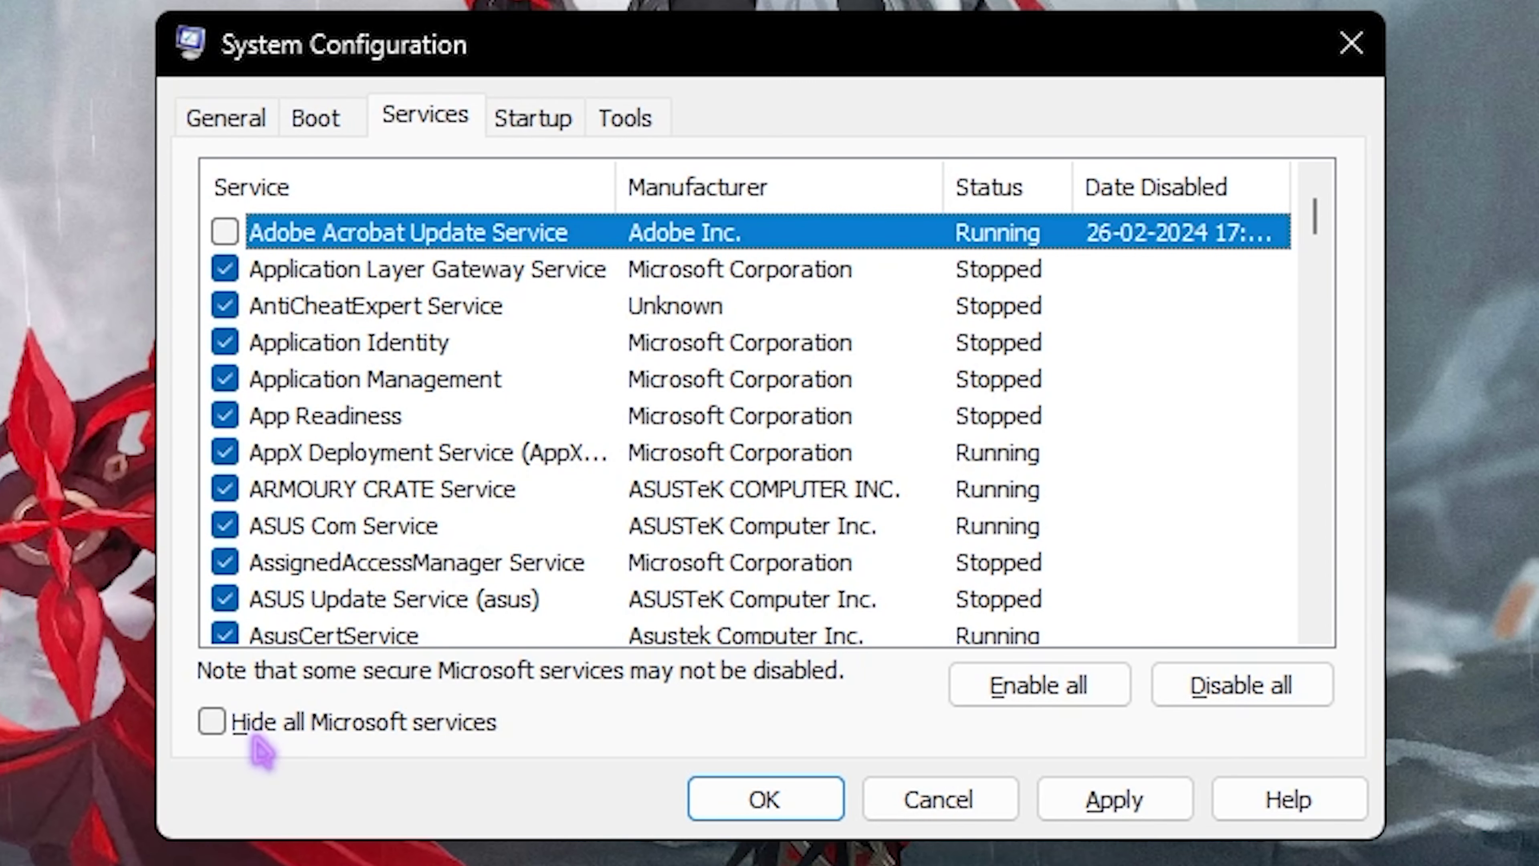
left_click(212, 724)
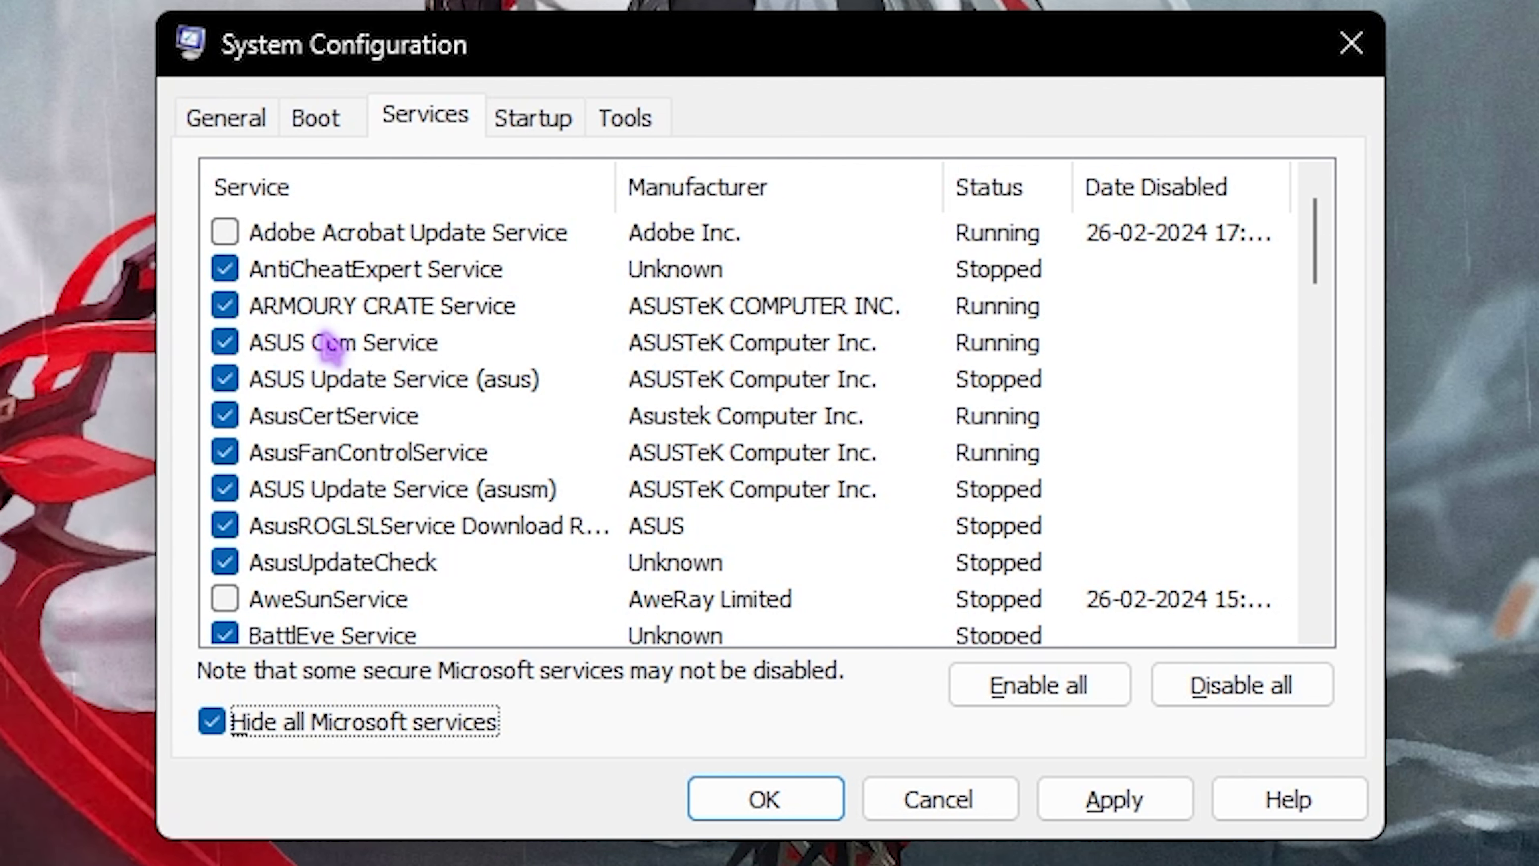
scroll(327, 345, "down", 2)
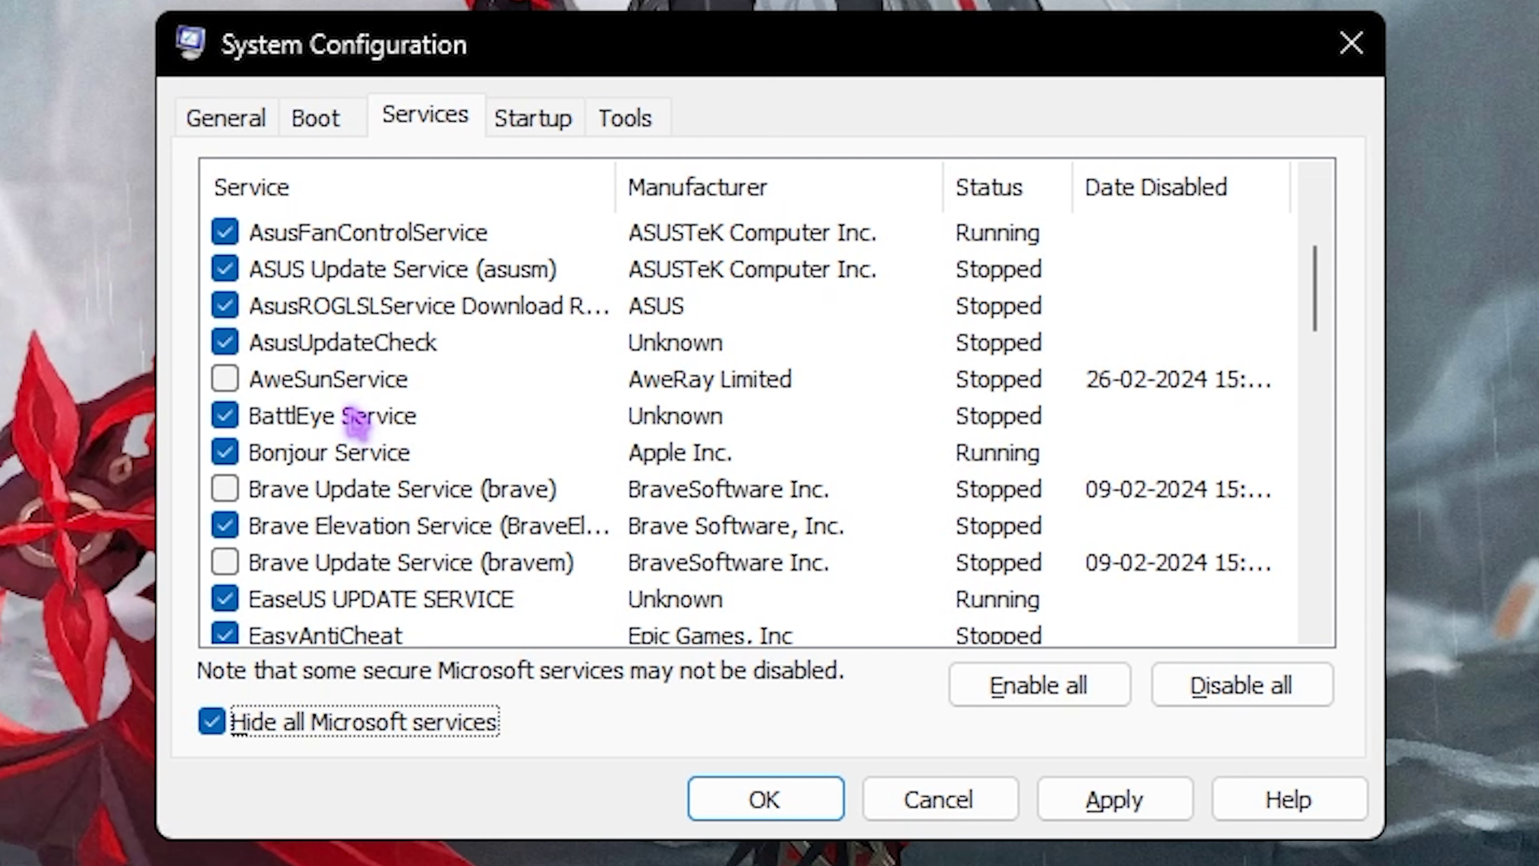
scroll(358, 420, "down", 1)
scroll(357, 424, "down", 2)
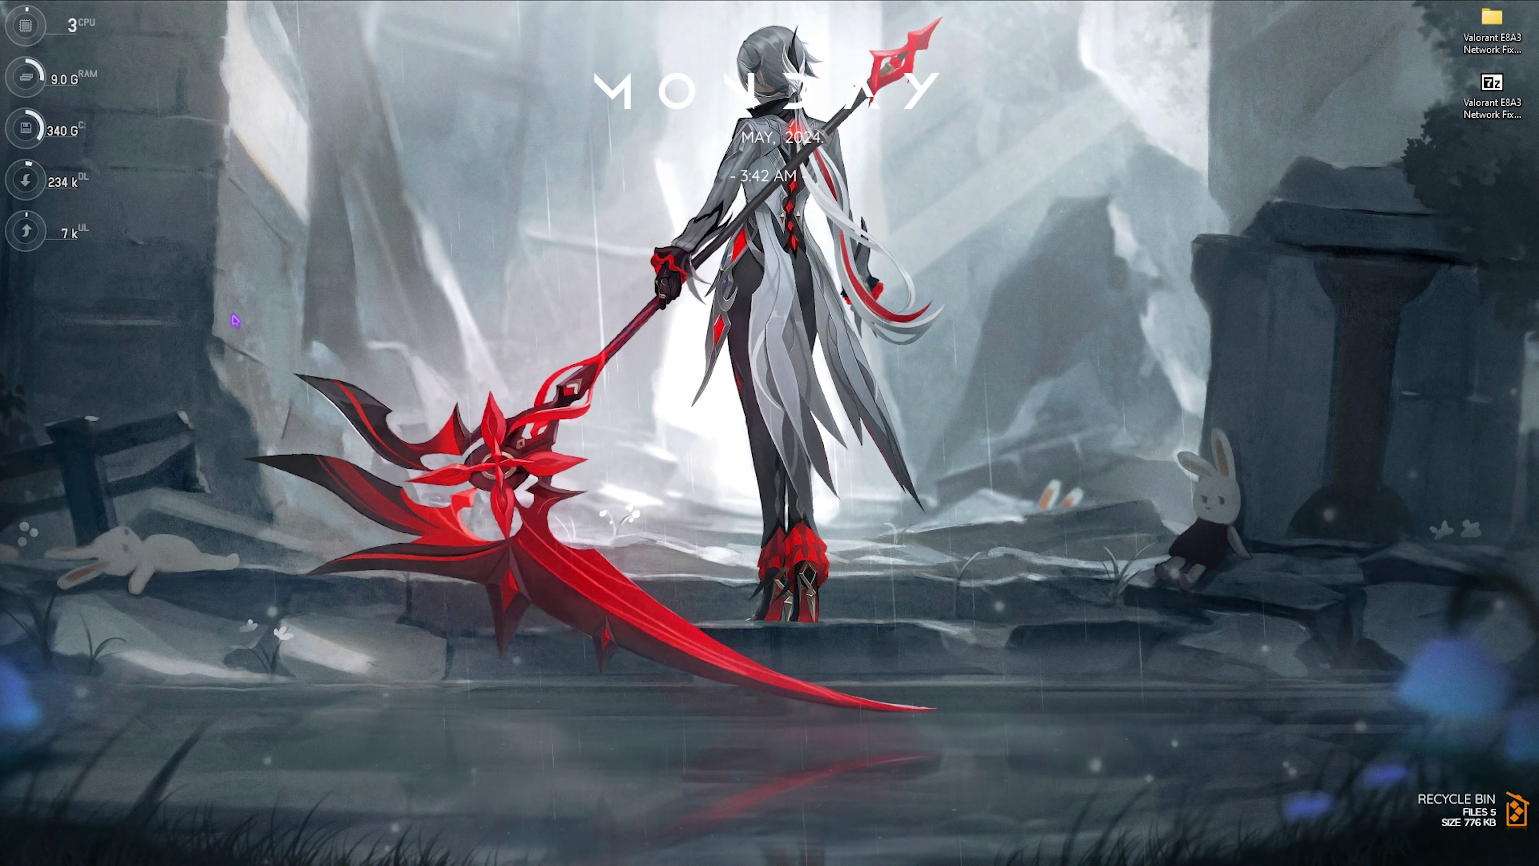
- Open Task Manager with Ctrl+Shift+Esc and show the Startup apps page
key("ctrl+shift+Escape")
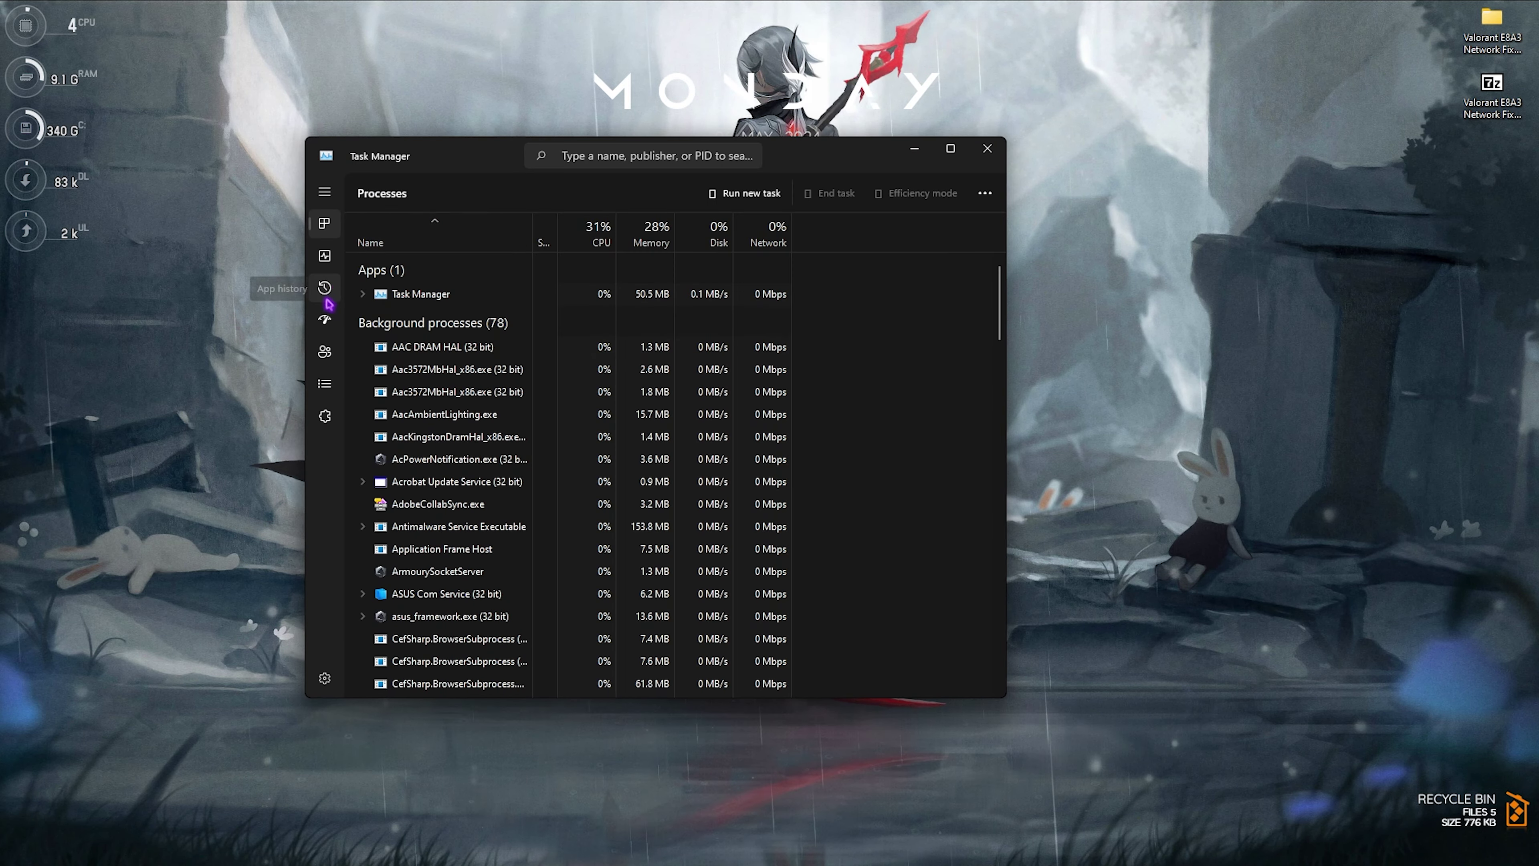
left_click(327, 320)
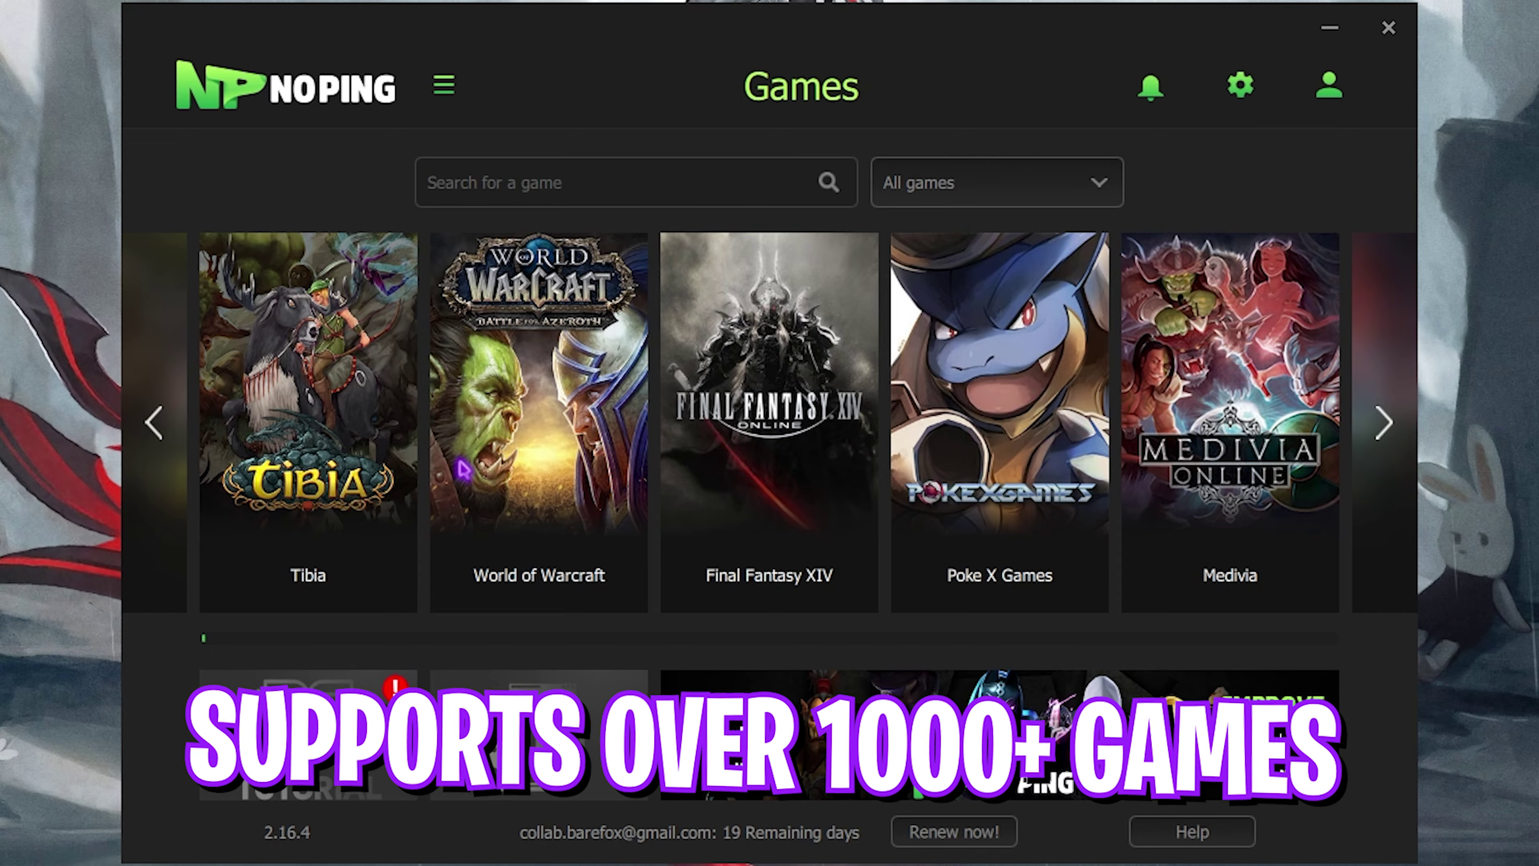
- Search 'Valo', optimize Valorant on the Mumbai 01 server, then return to the games list
left_click(541, 176)
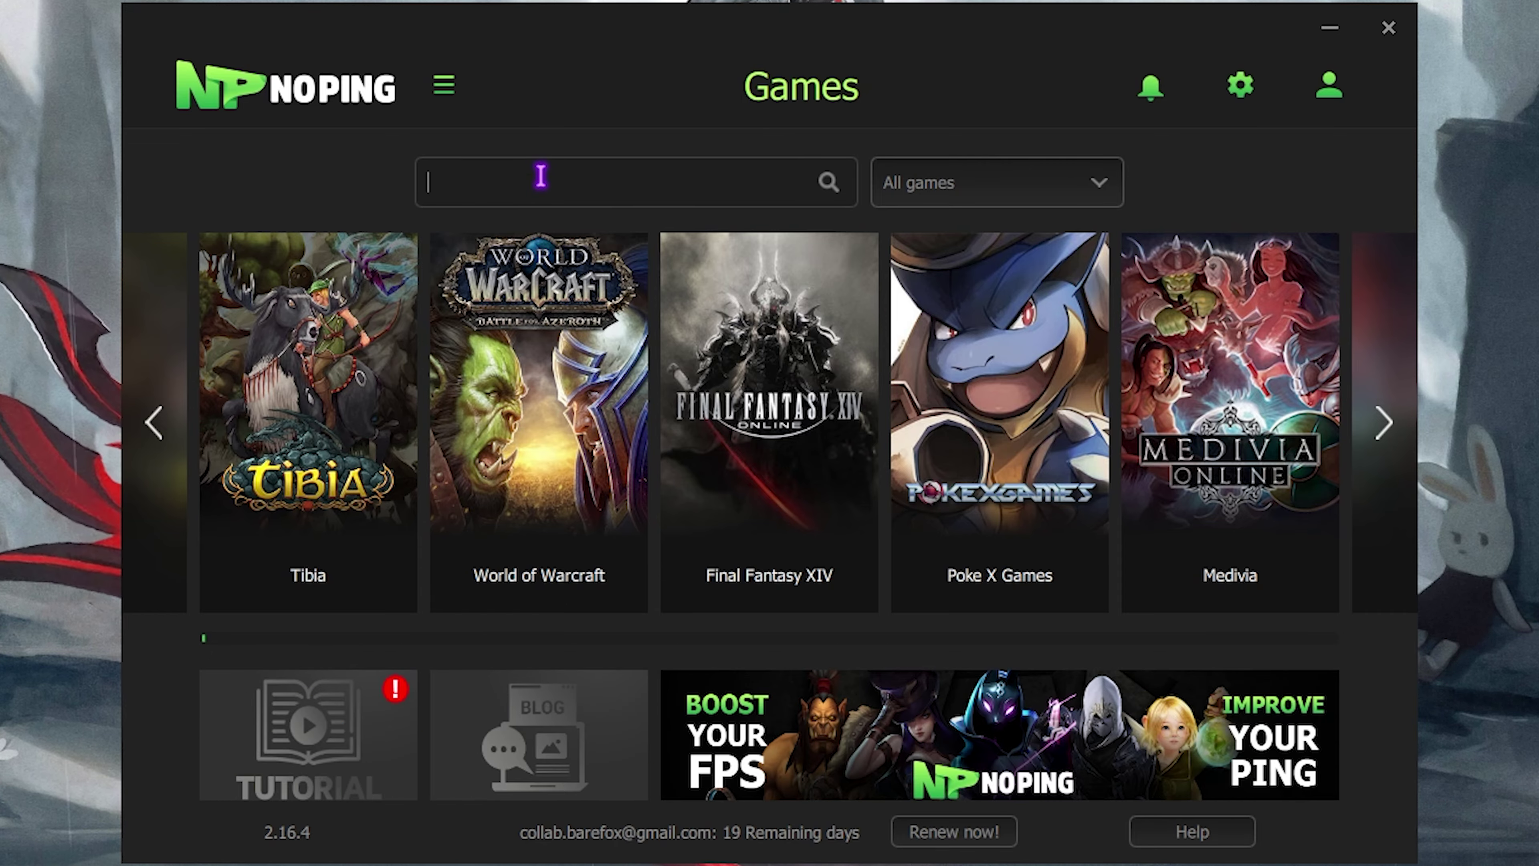
type("Valo")
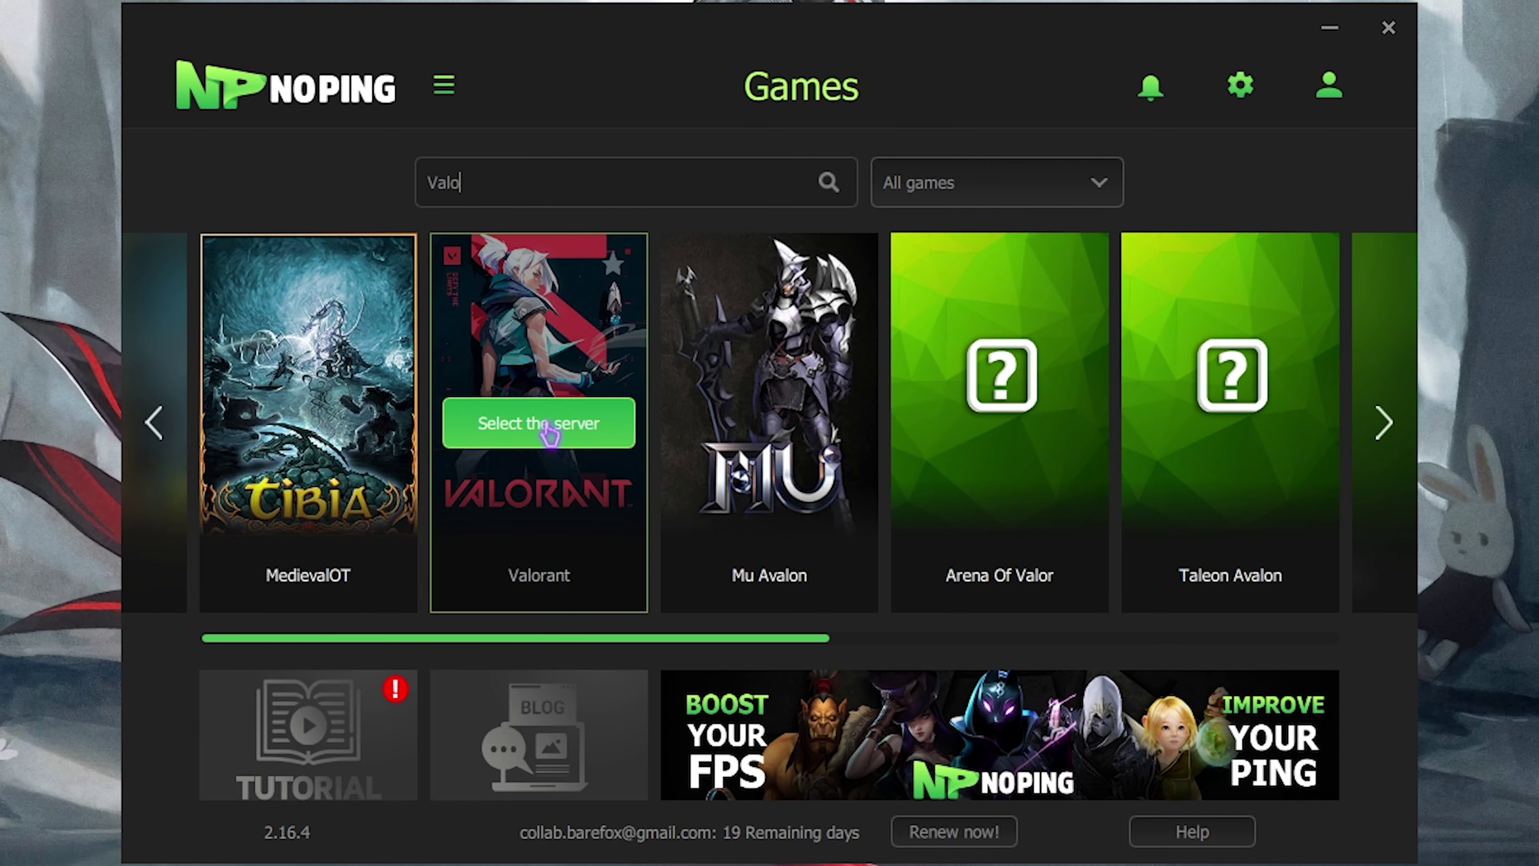
left_click(539, 424)
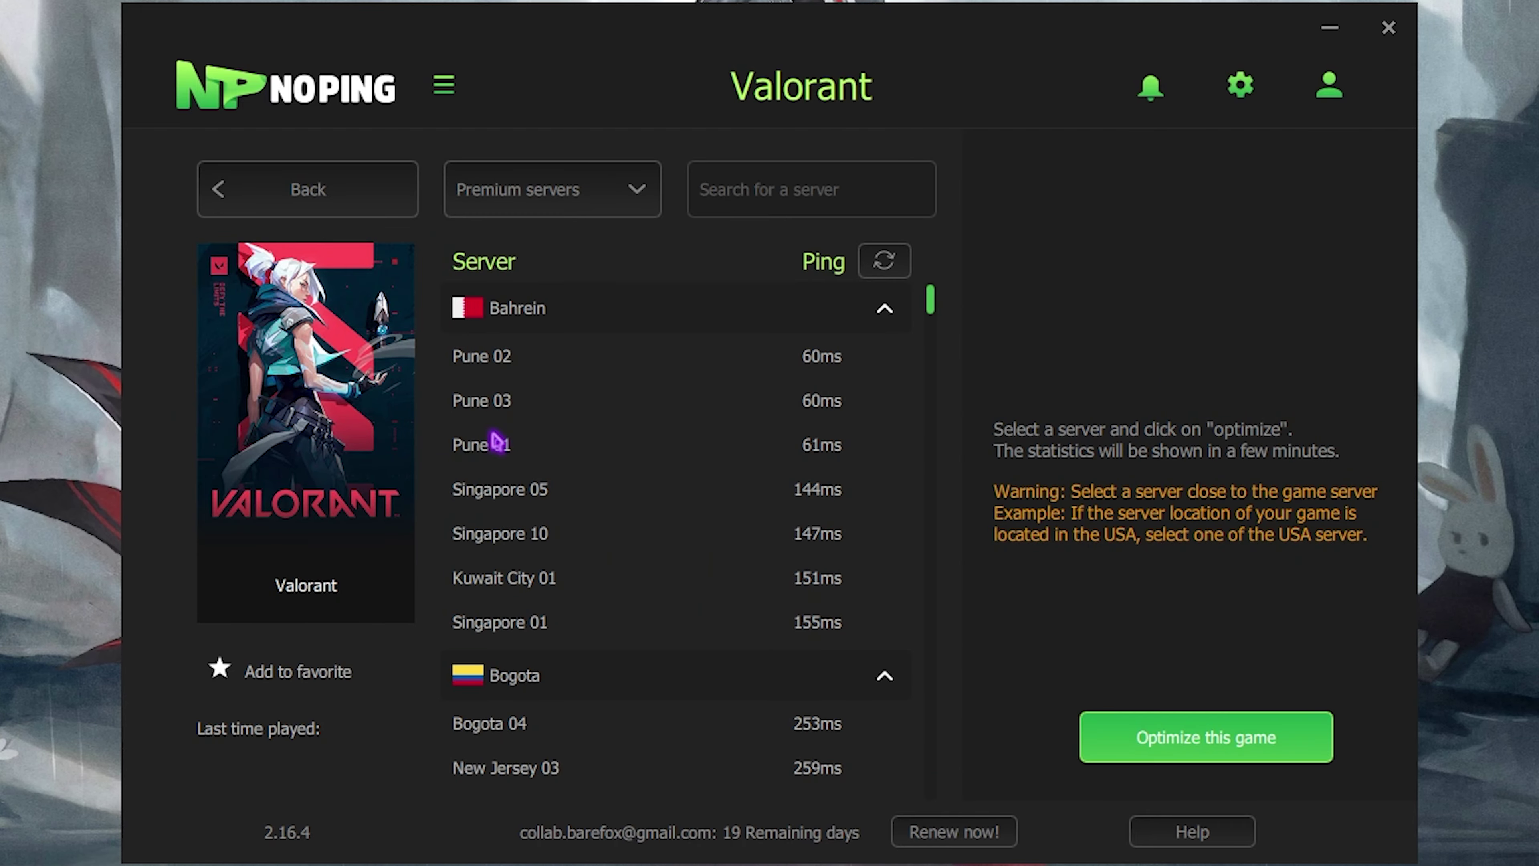
scroll(527, 503, "down", 10)
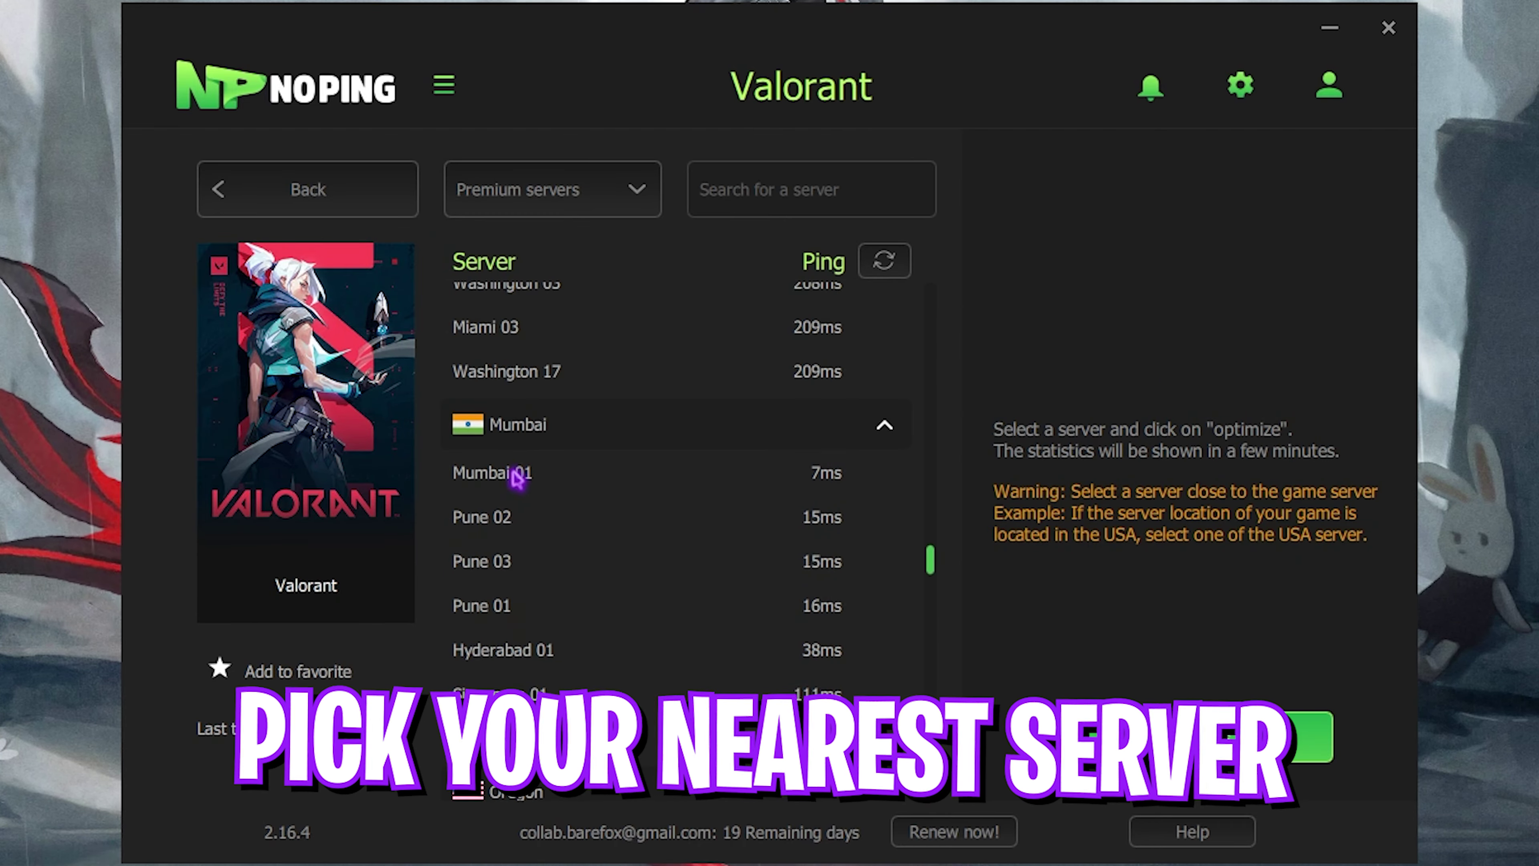
left_click(521, 472)
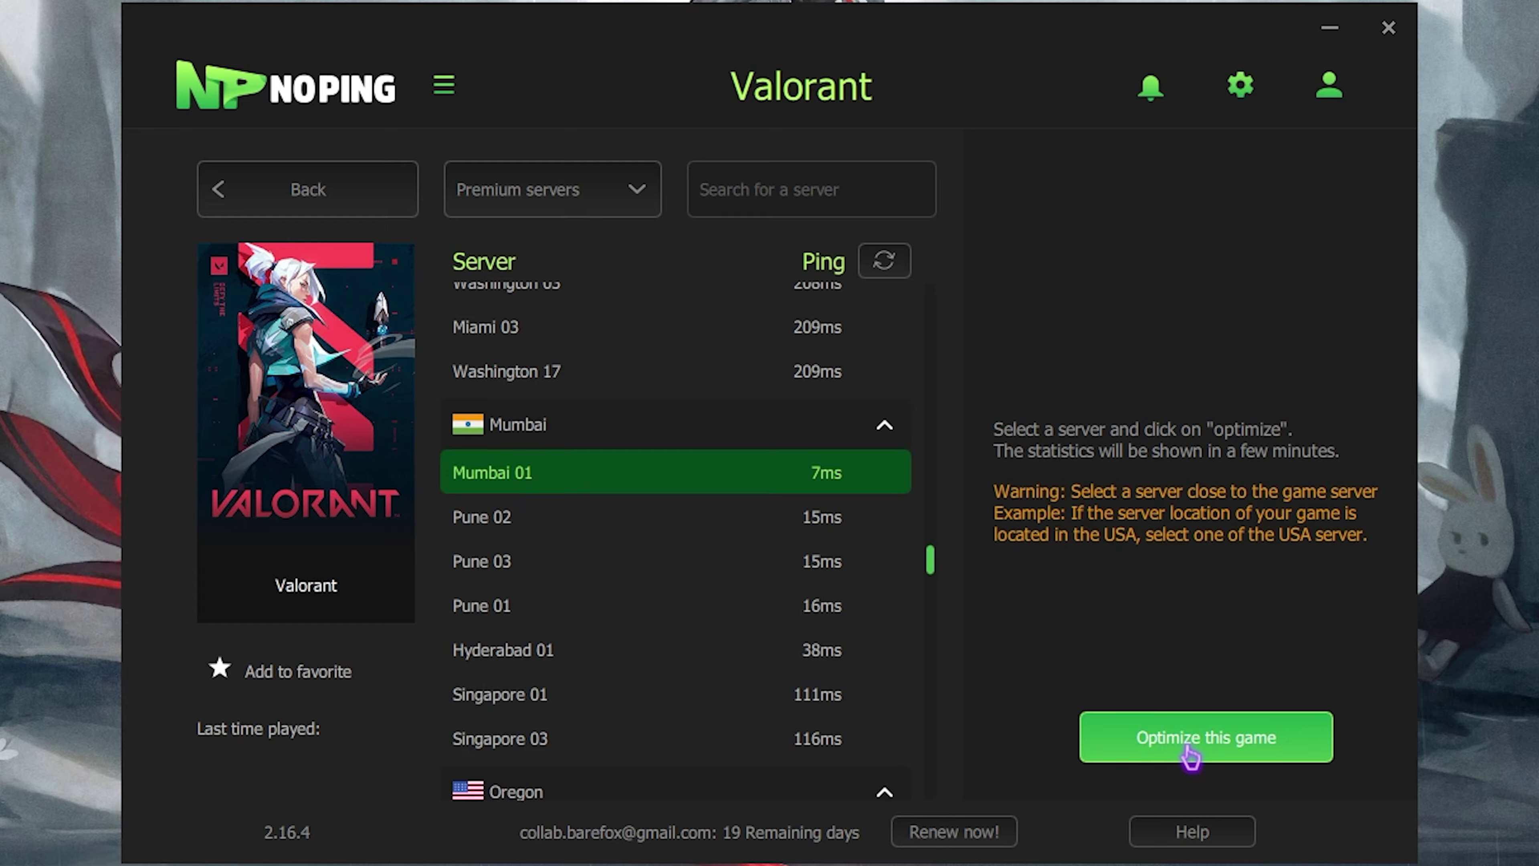
left_click(1195, 738)
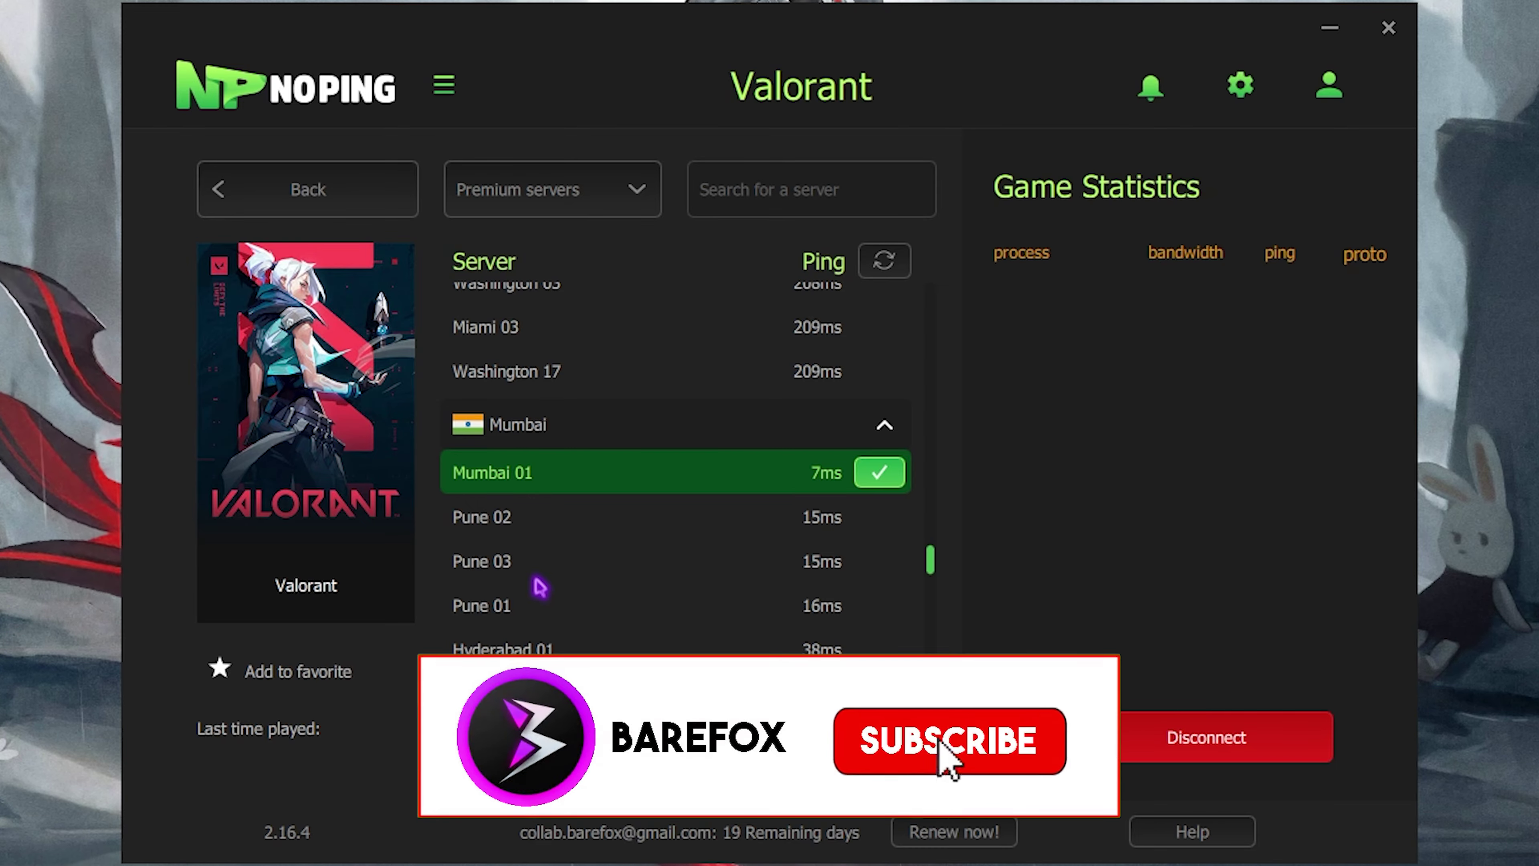
left_click(368, 166)
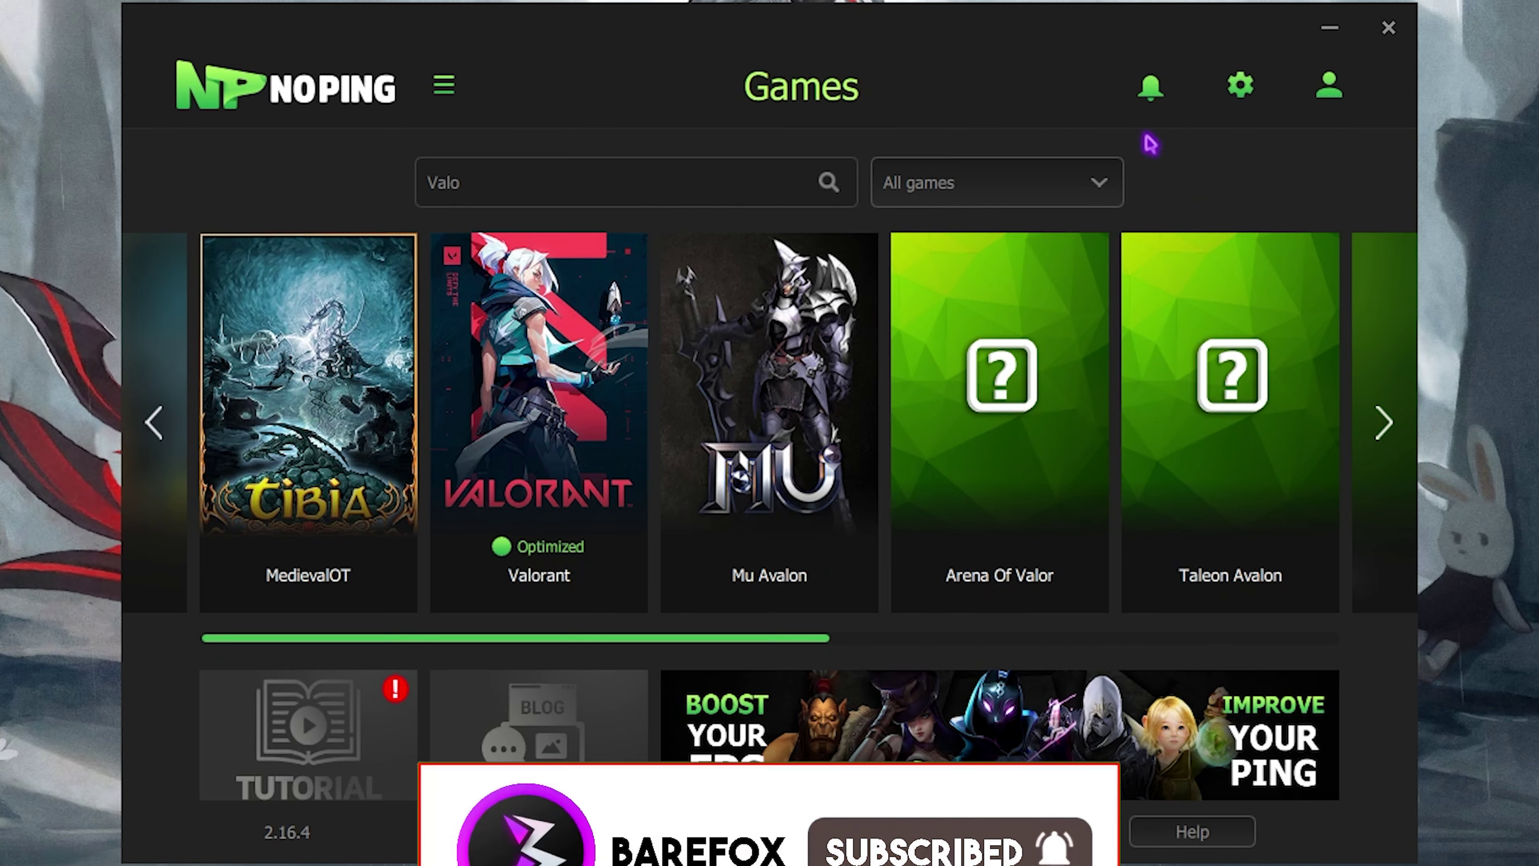
- Review the Boost Fps toggles in NoPing's settings, then close the settings panel
left_click(1242, 97)
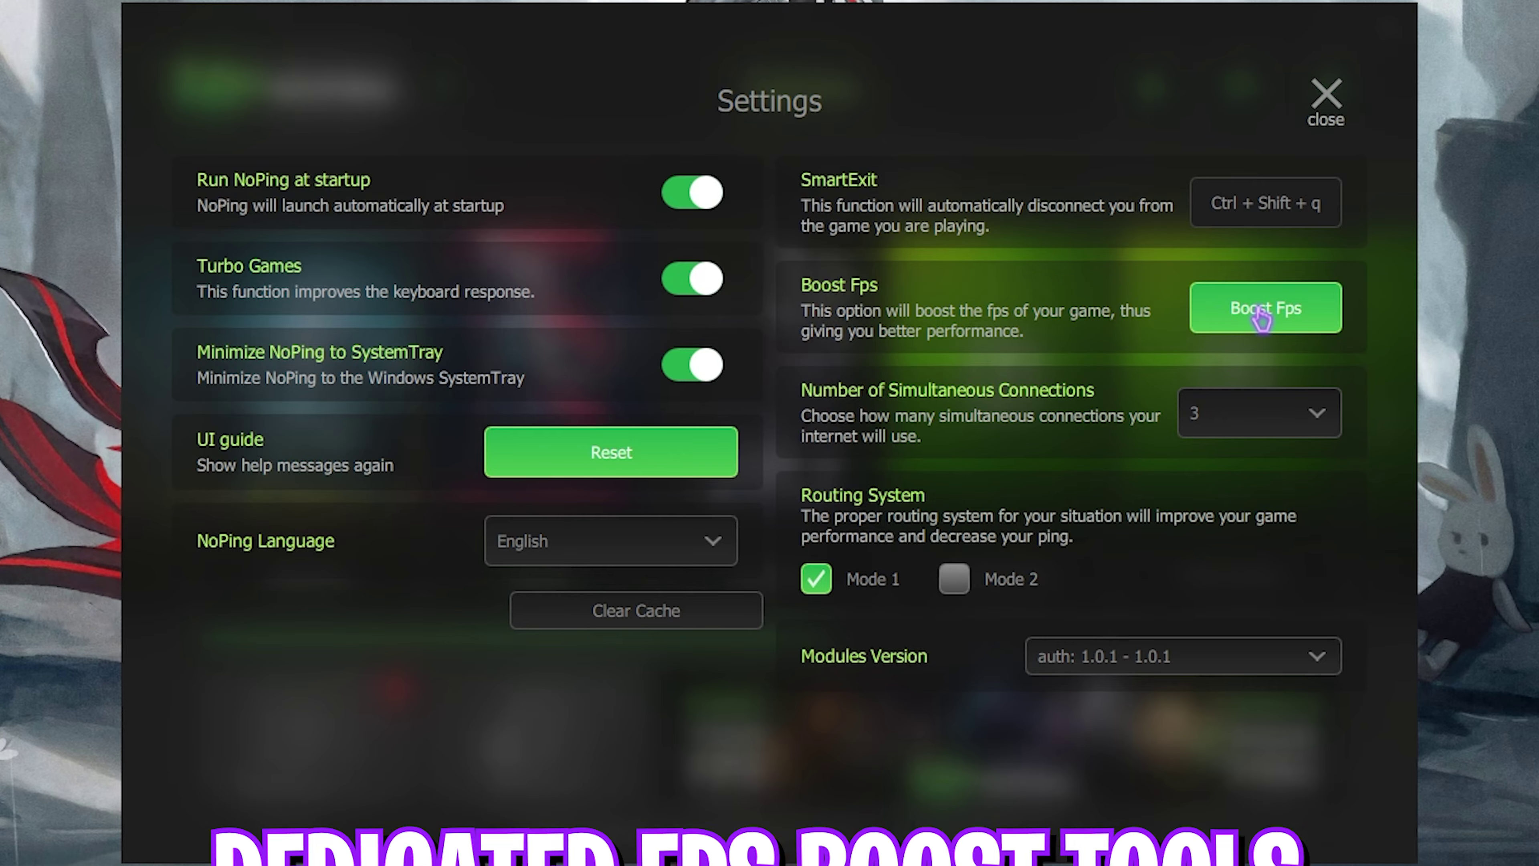
left_click(1230, 312)
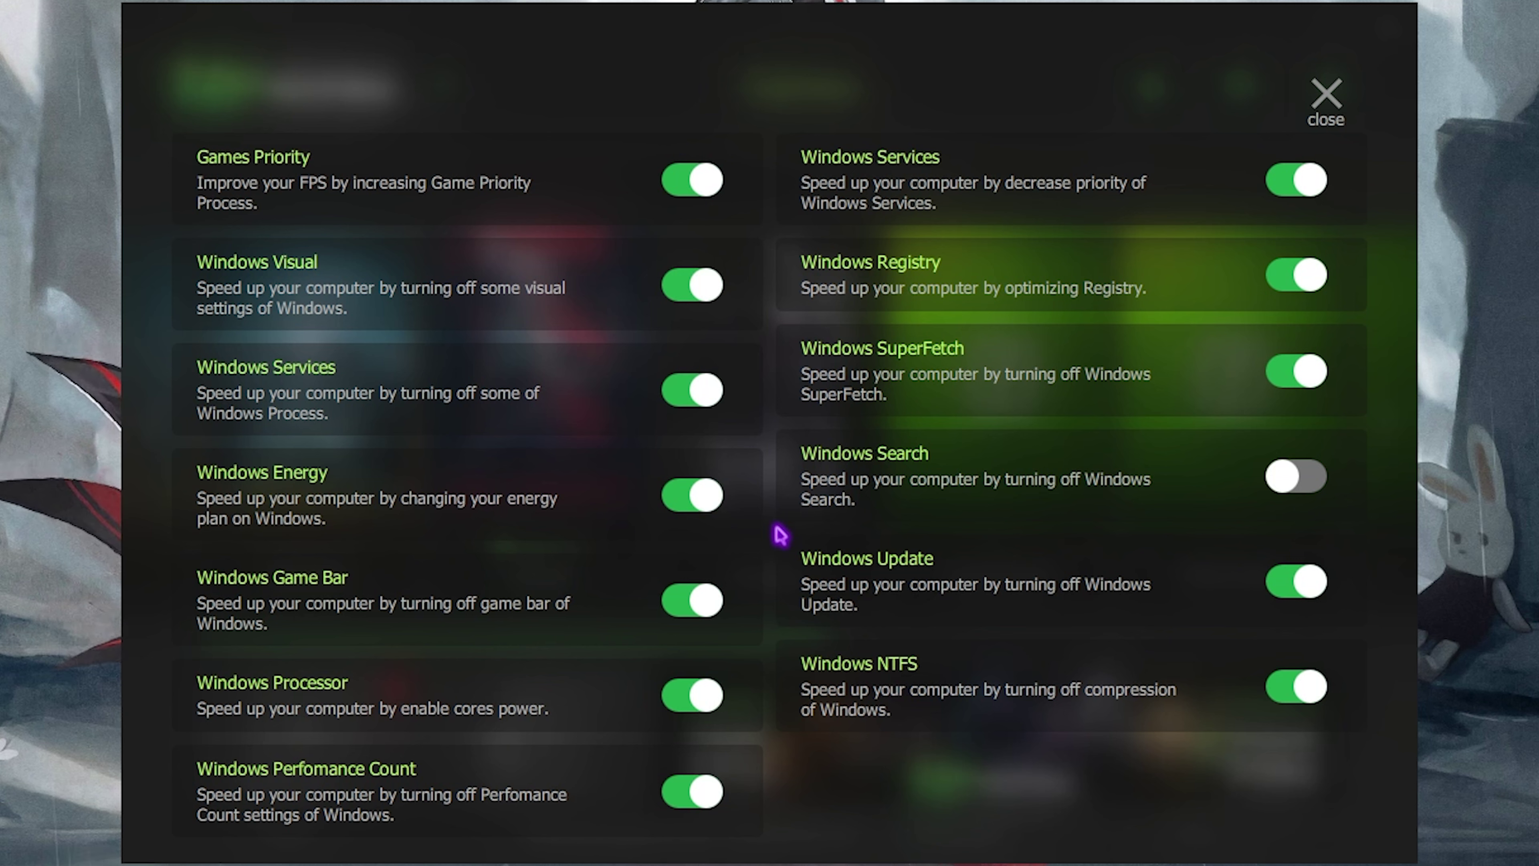
left_click(1325, 104)
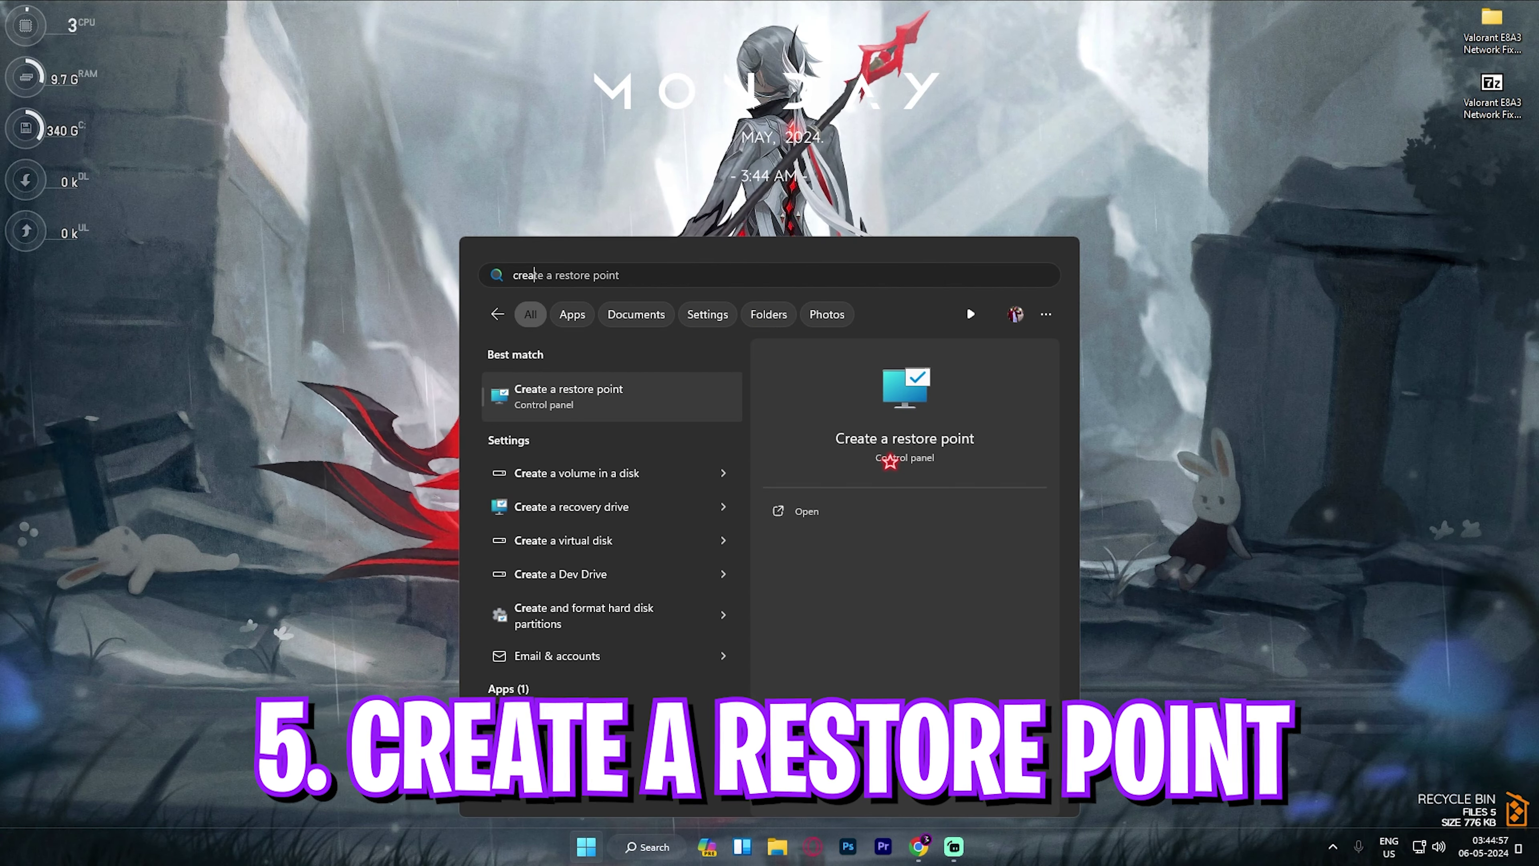
- Create a restore point on Local Disk (C:) described as 'Valorant', then close System Properties
key("Return")
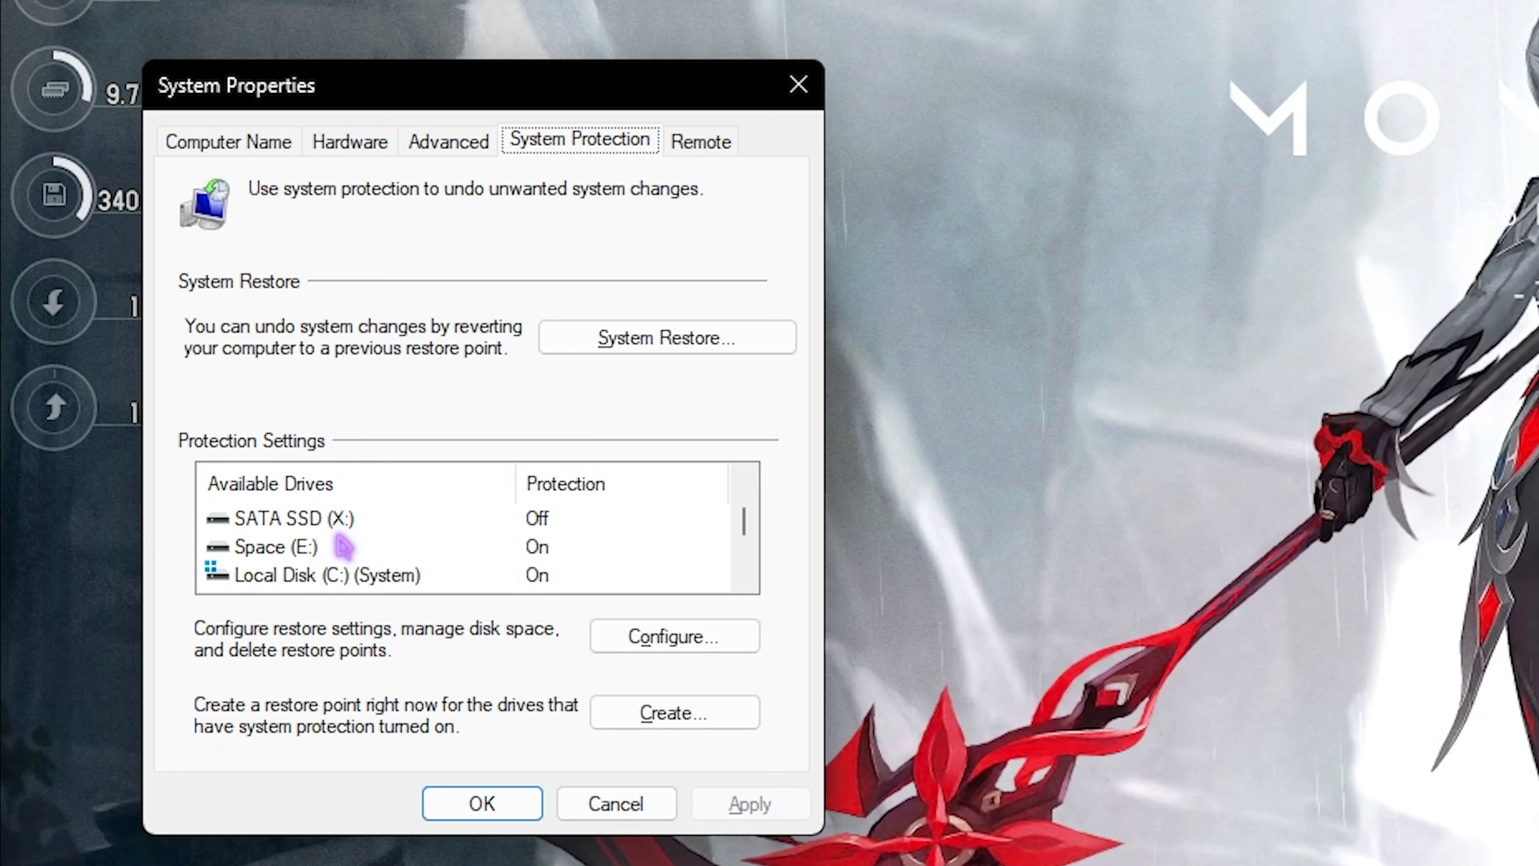
left_click(239, 576)
left_click(697, 714)
type("Valorant")
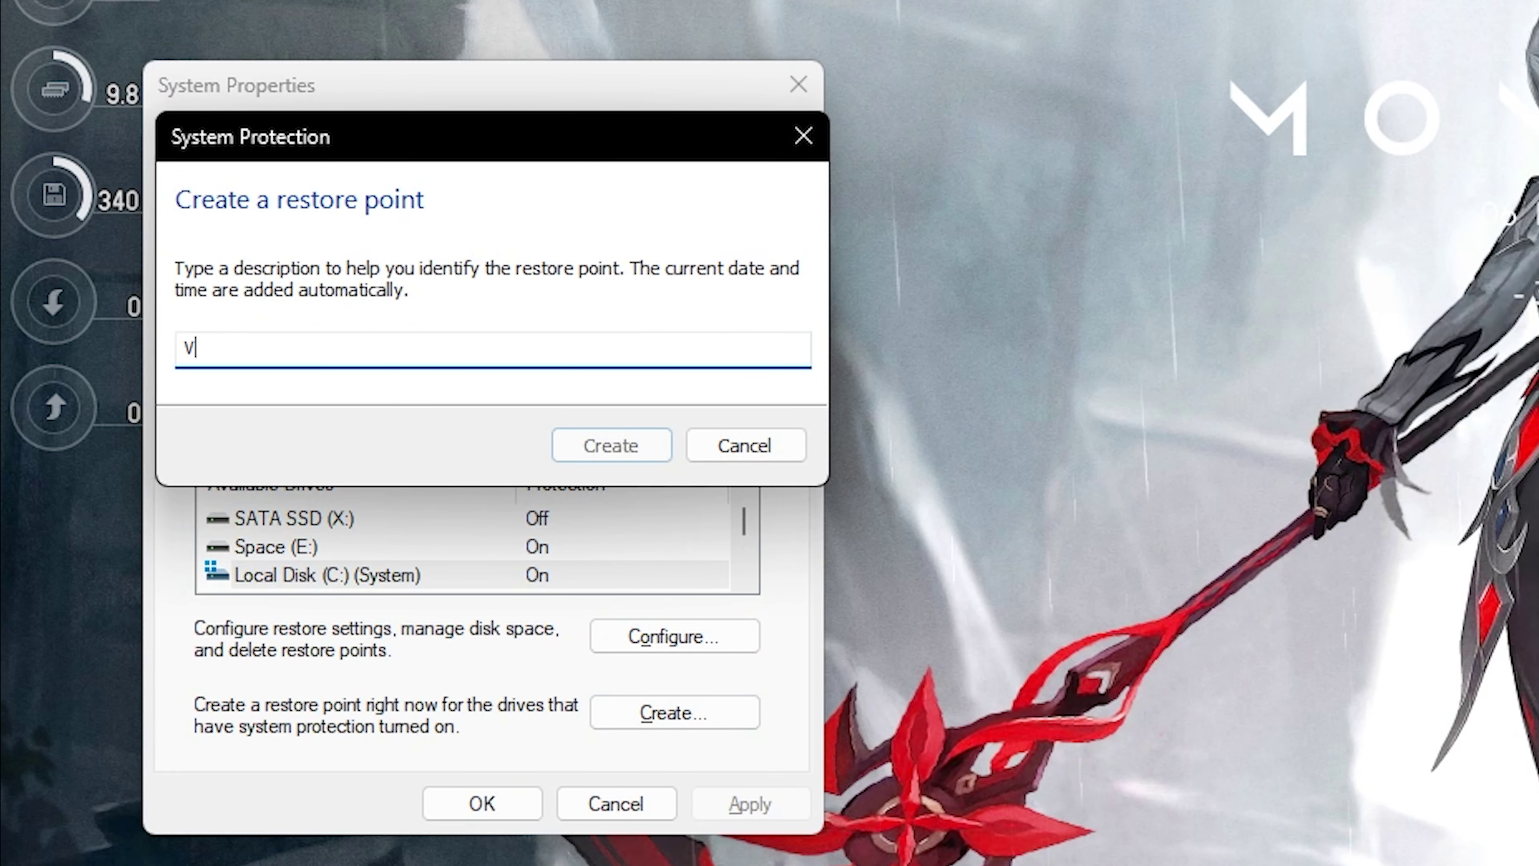
left_click(624, 447)
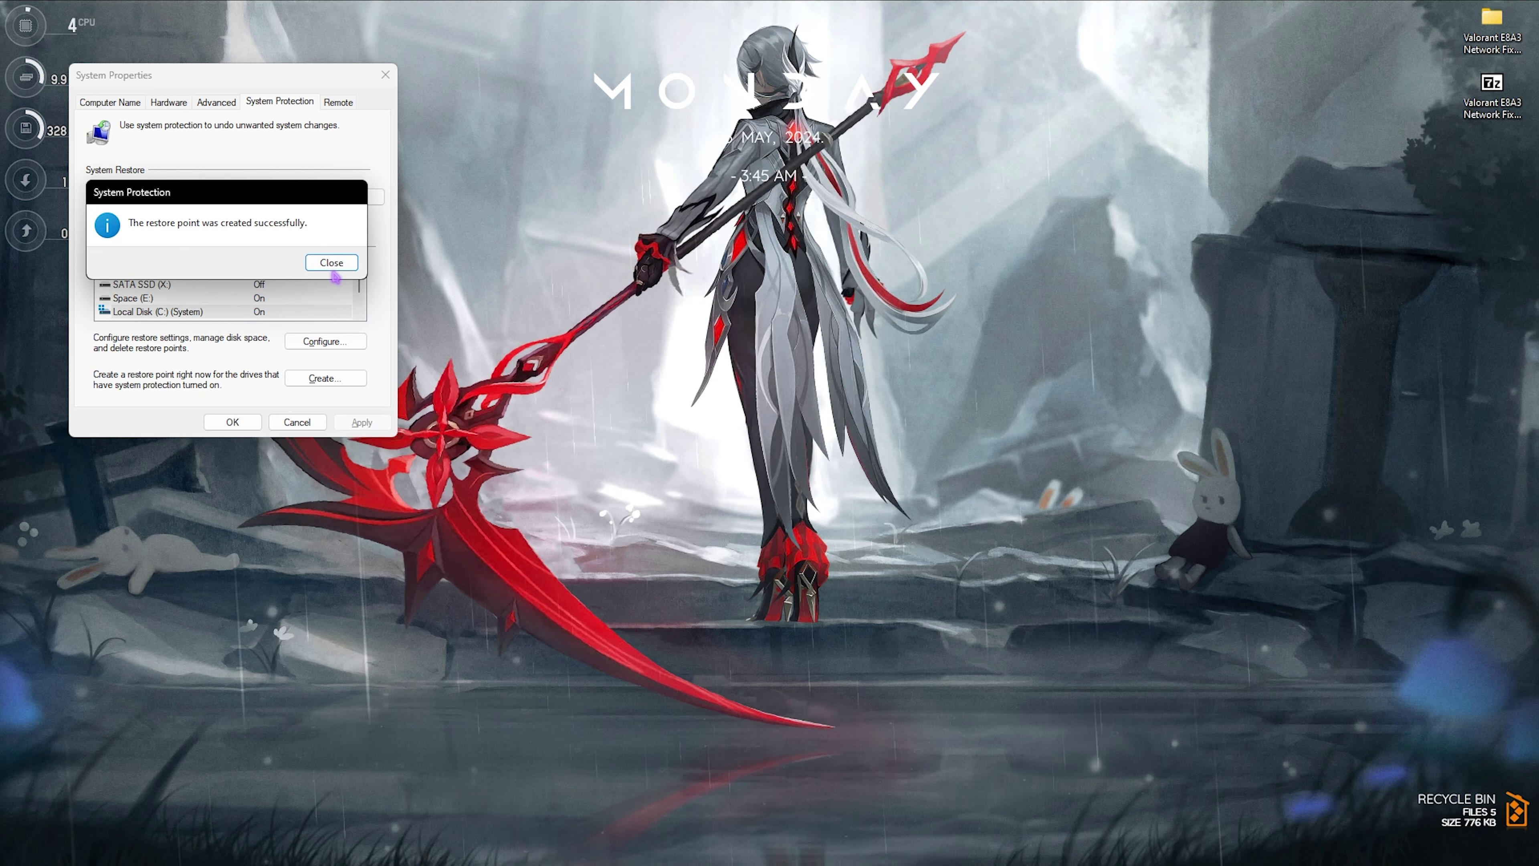
left_click(331, 263)
left_click(232, 422)
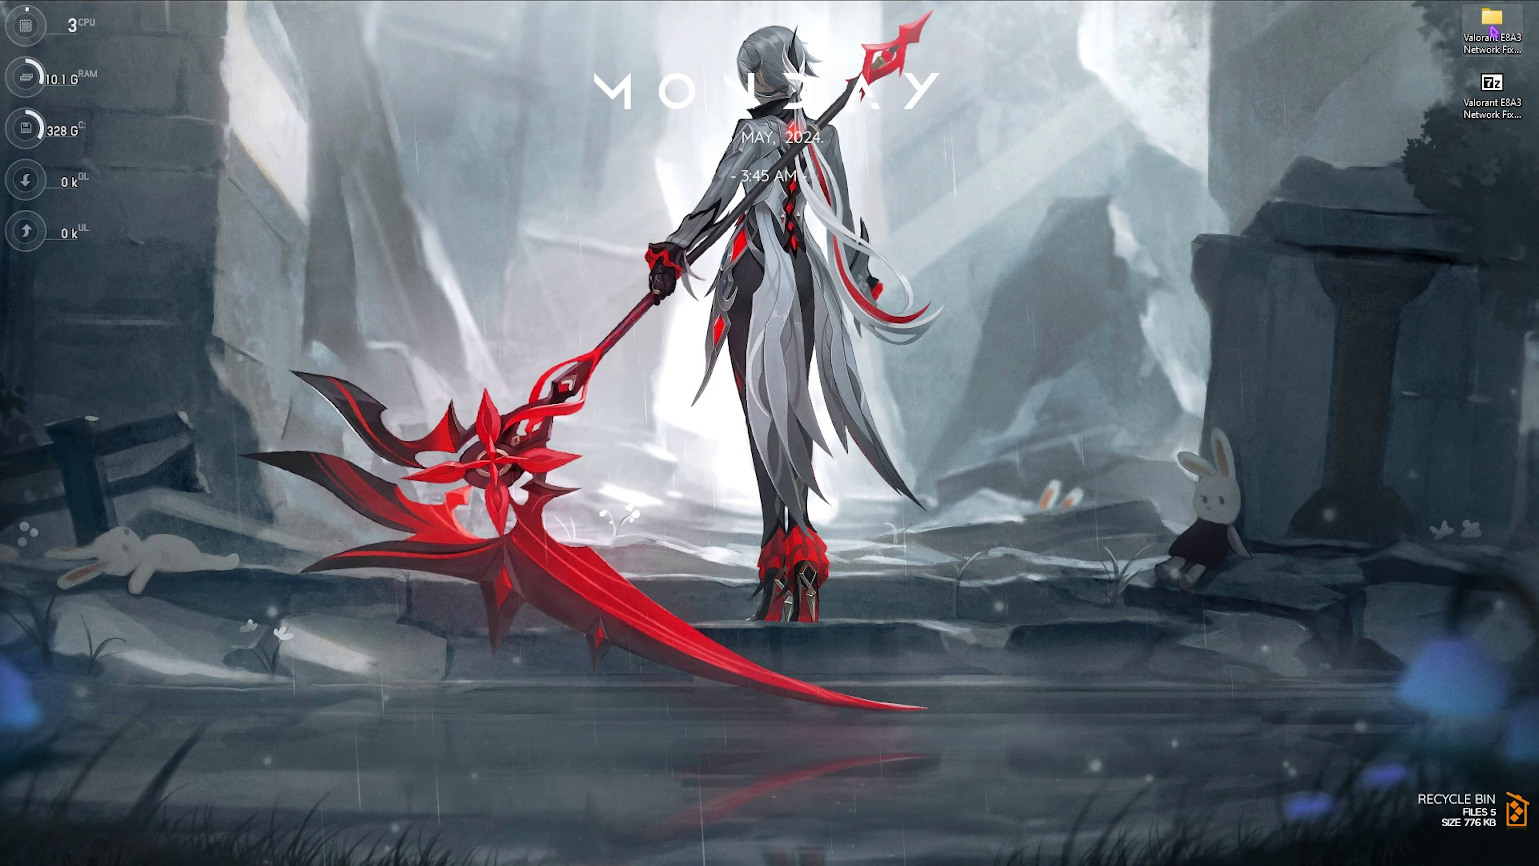
- Open the Valorant E8A3 Network Fix Pack folder maximized and look over its three fix folders
double_click(1492, 32)
double_click(1010, 12)
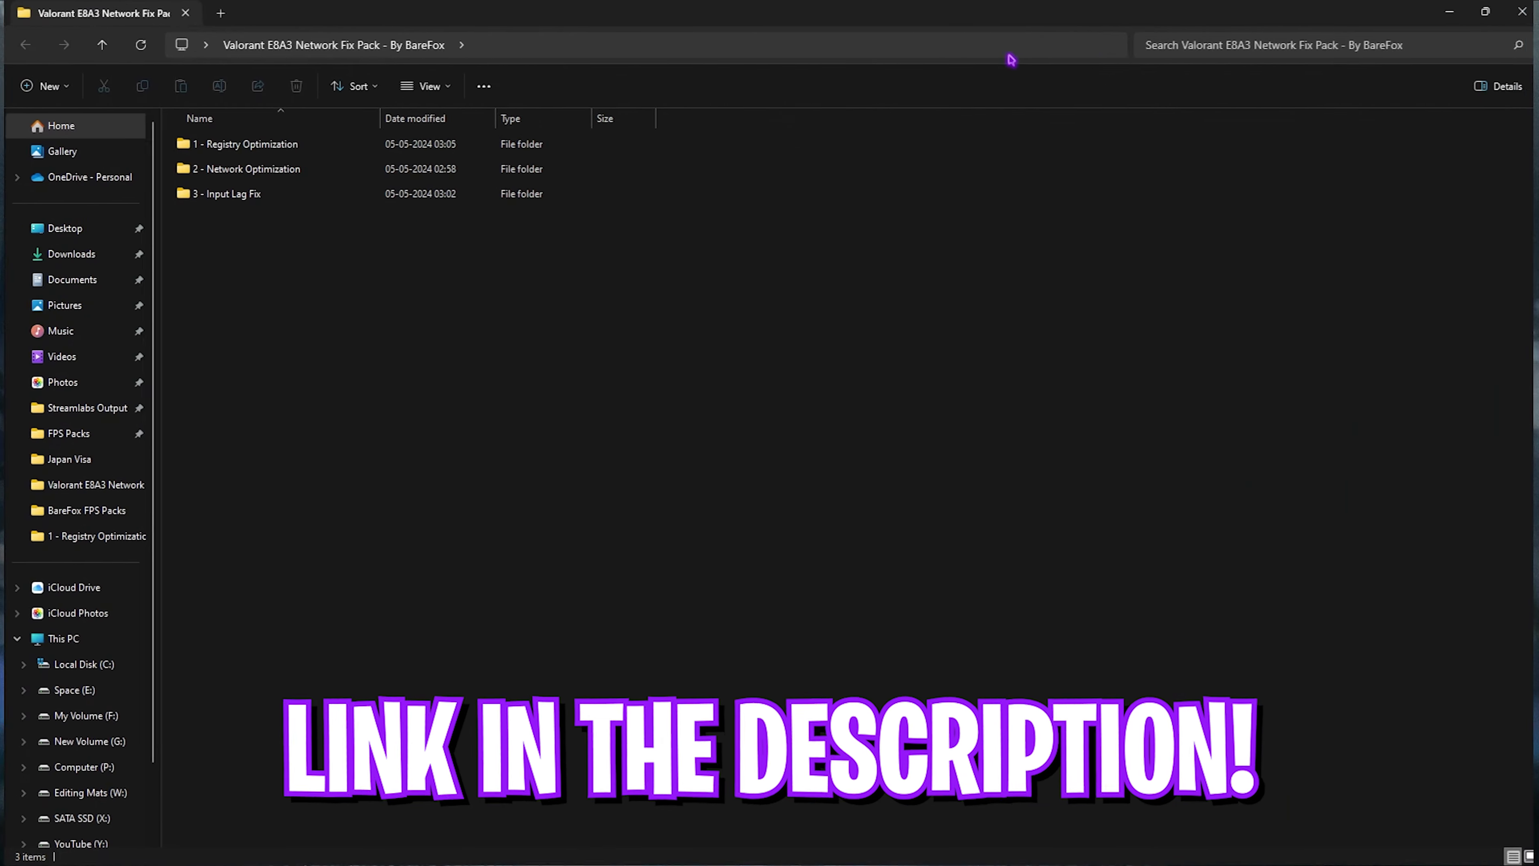
left_click_drag(275, 289, 274, 139)
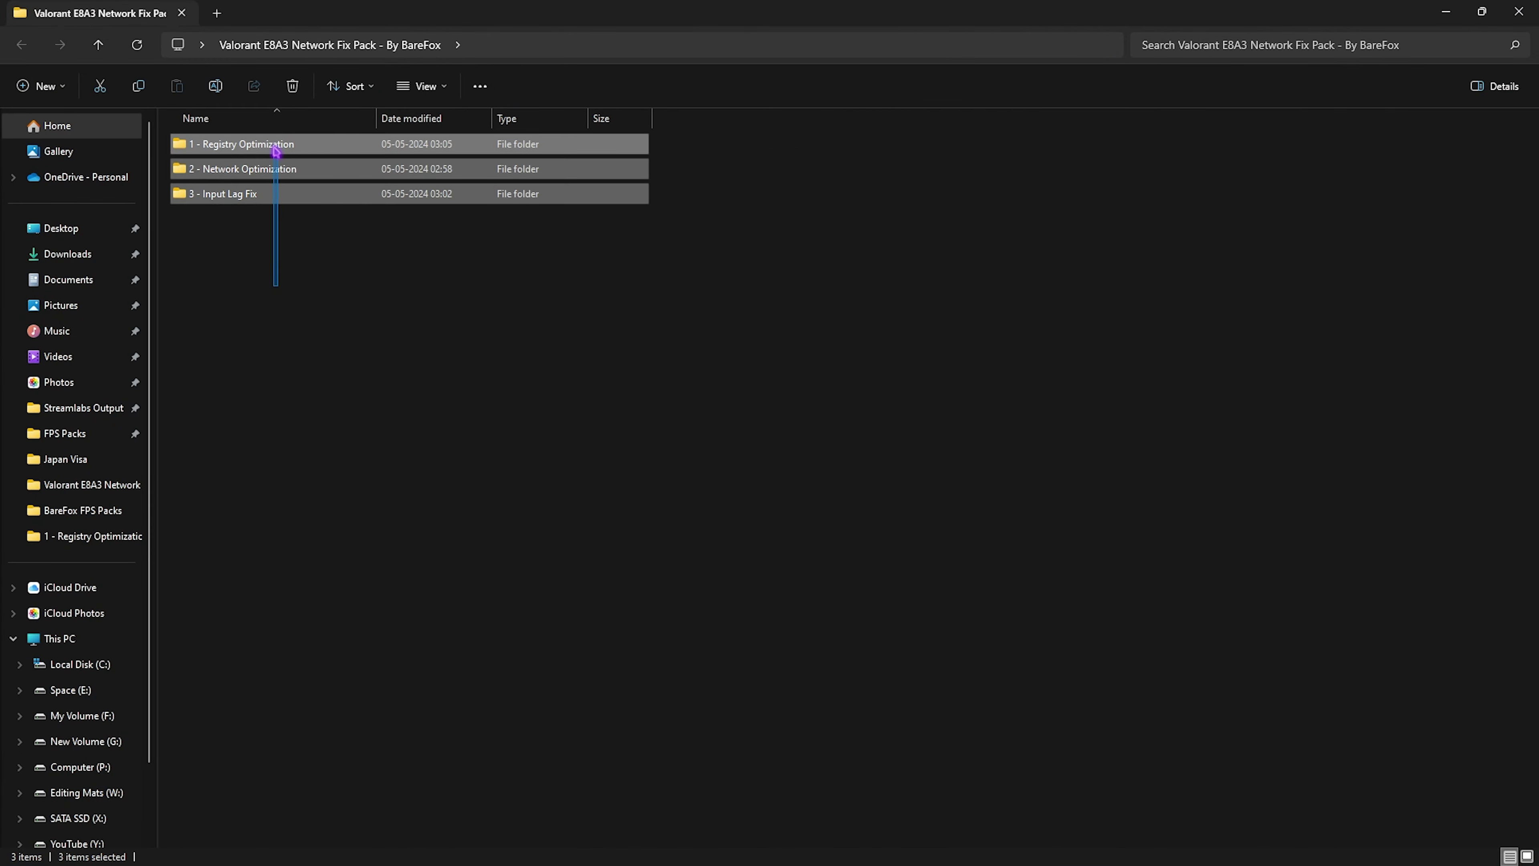
left_click(289, 259)
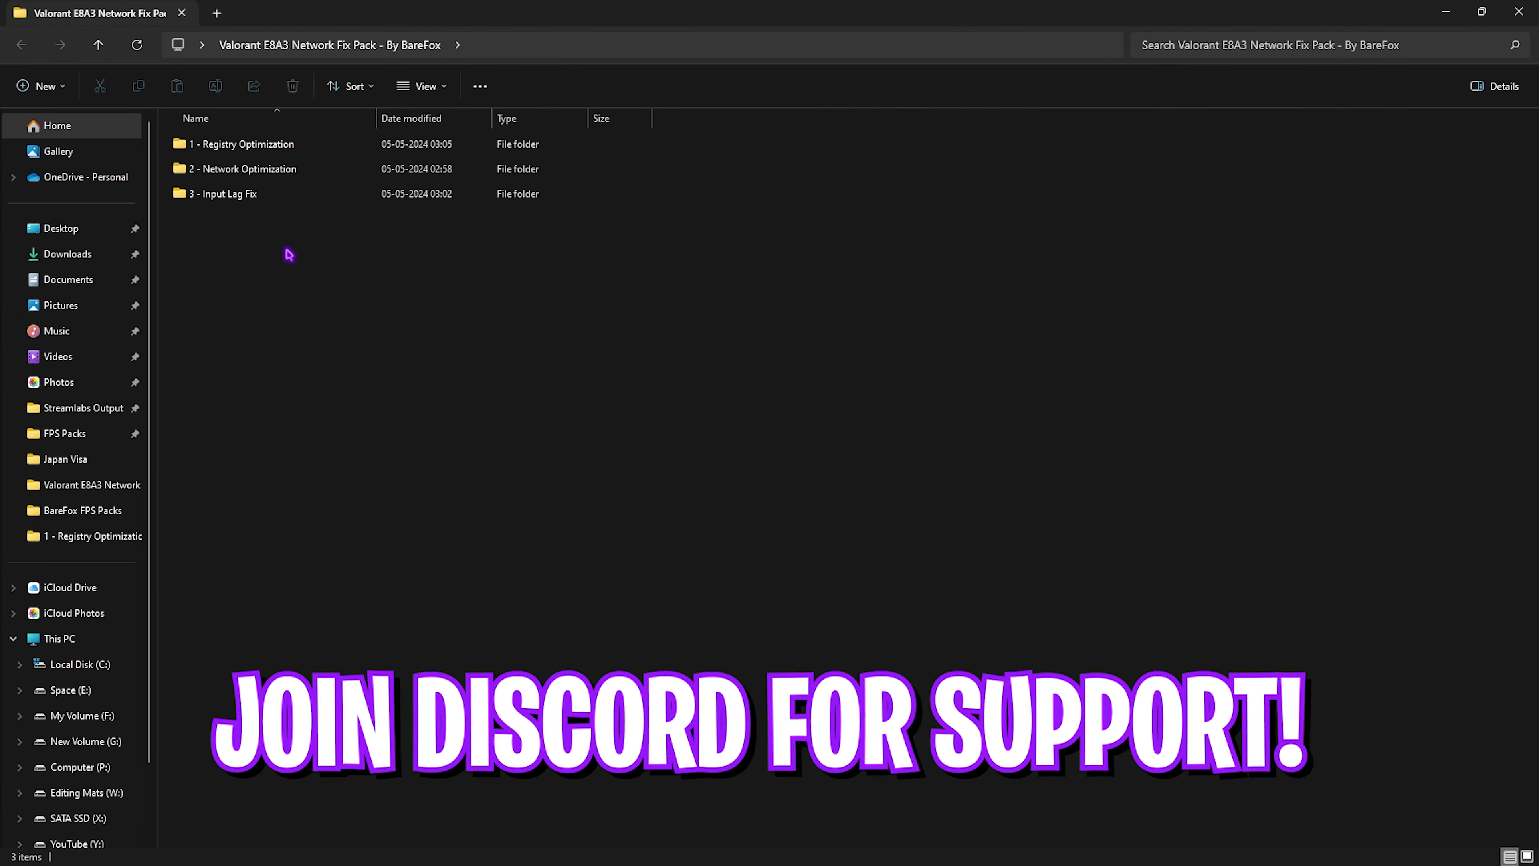
- Inspect the .reg files in 1 - Registry Optimization, then open 2 - Network Optimization
double_click(255, 145)
left_click_drag(264, 313, 258, 138)
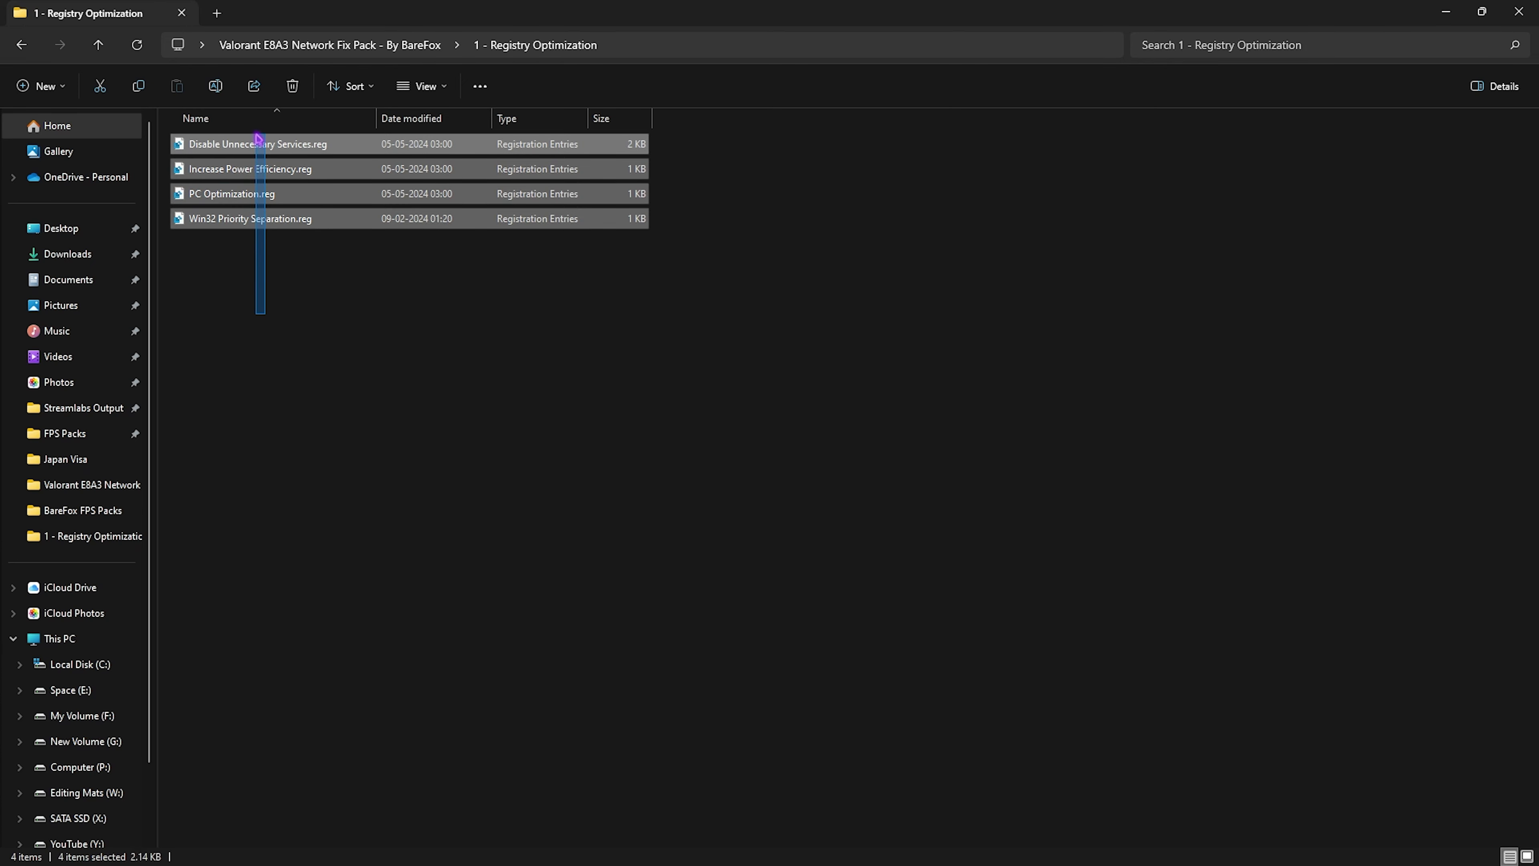
left_click(294, 311)
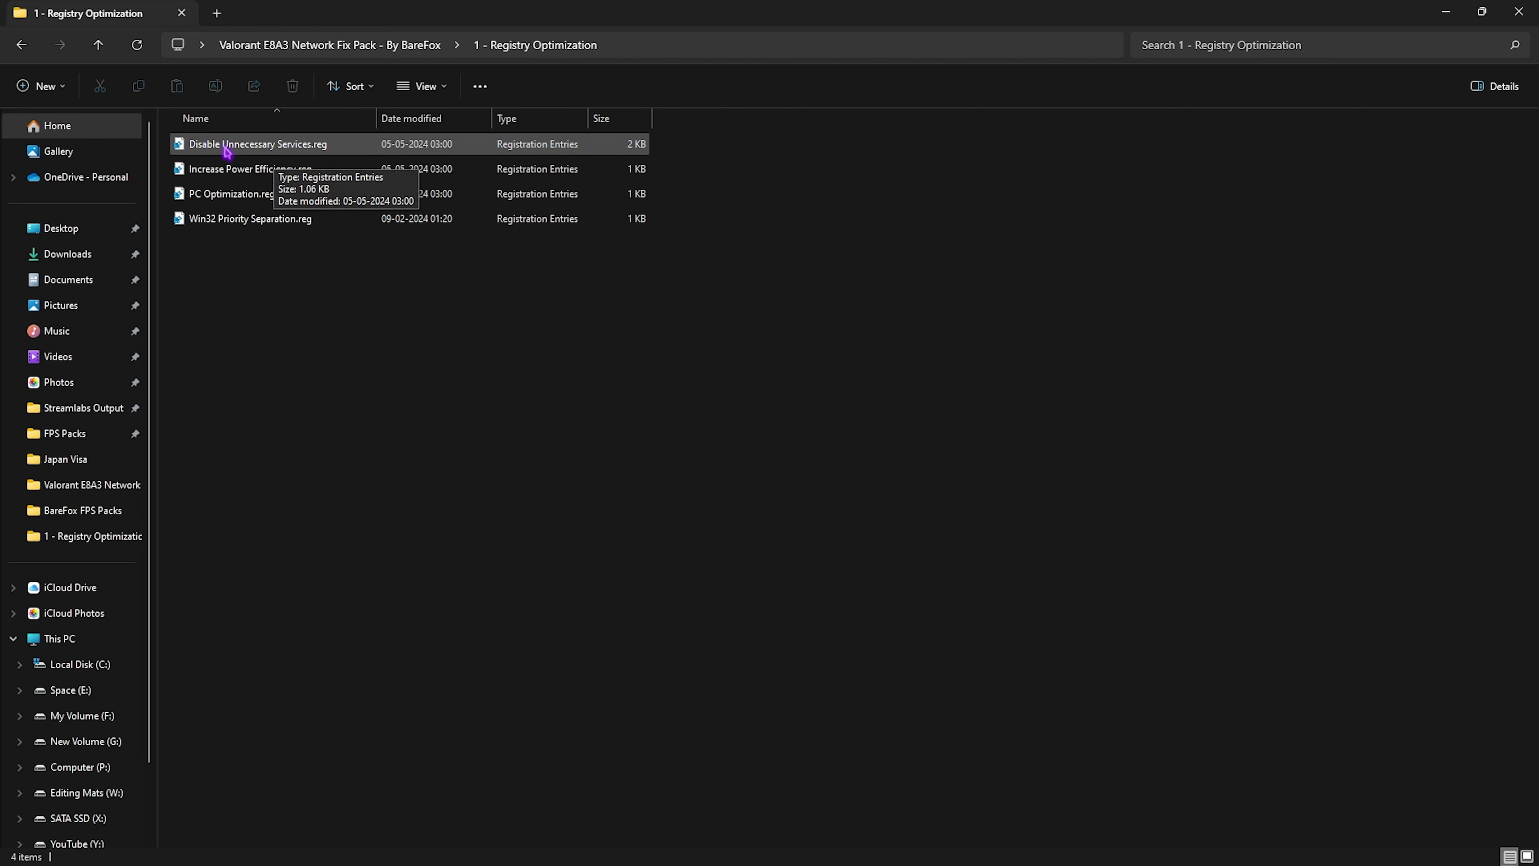
left_click(337, 172)
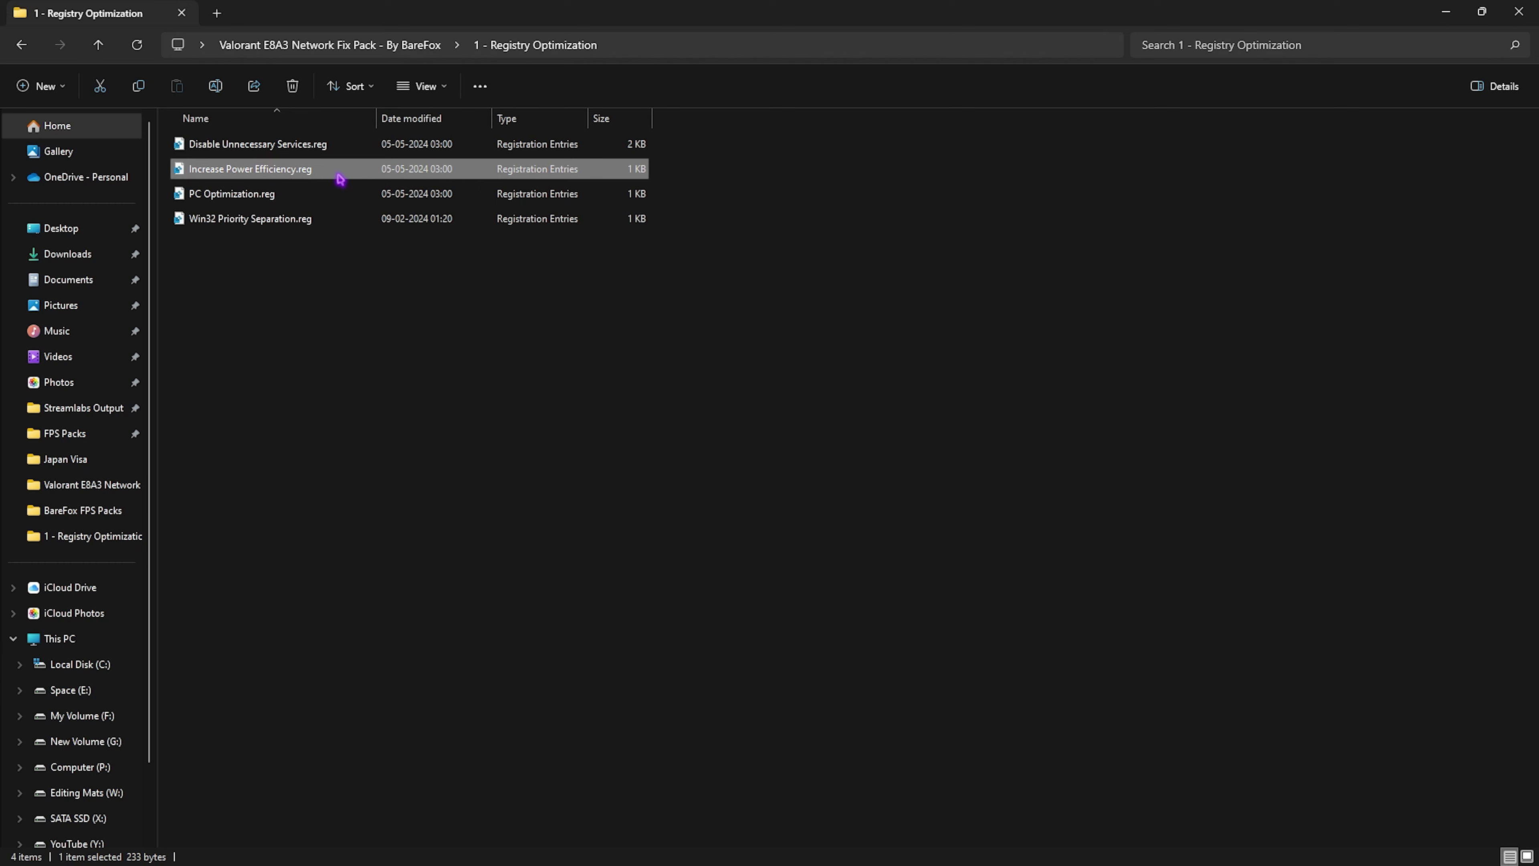
left_click(273, 193)
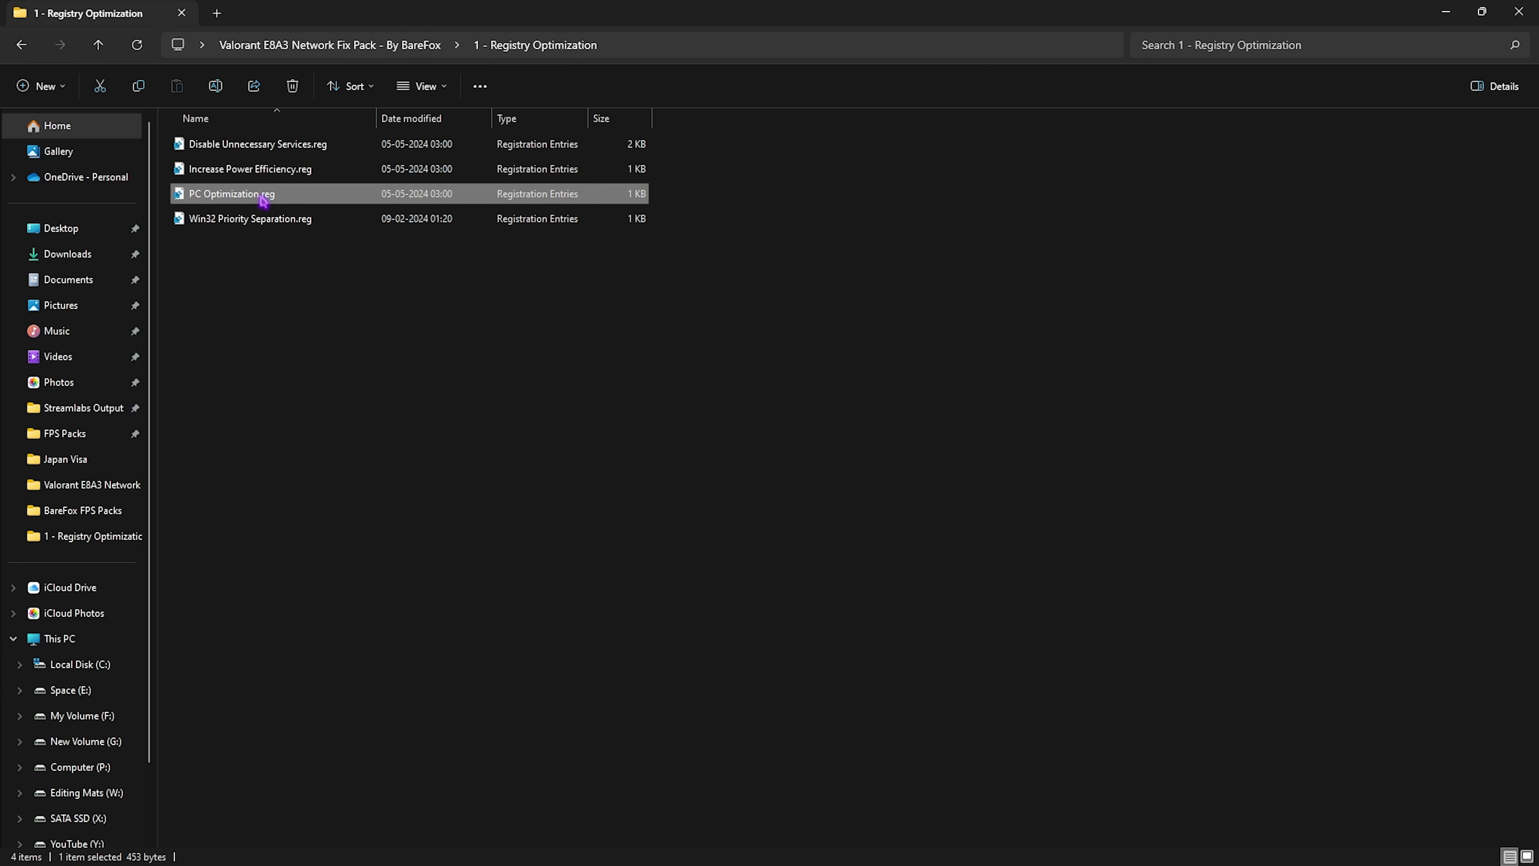
left_click(244, 222)
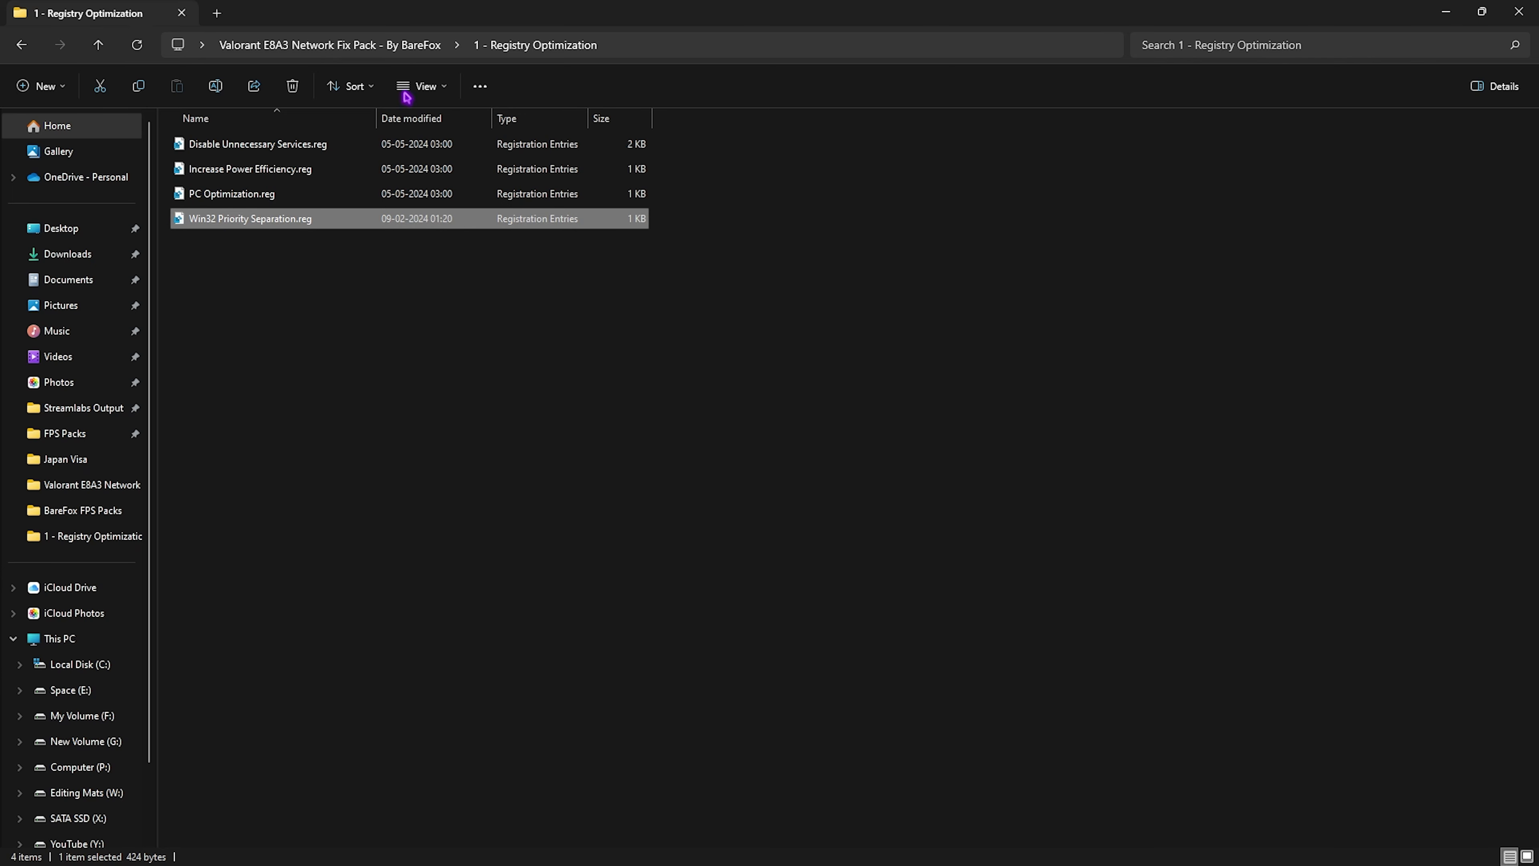
left_click(330, 45)
double_click(285, 169)
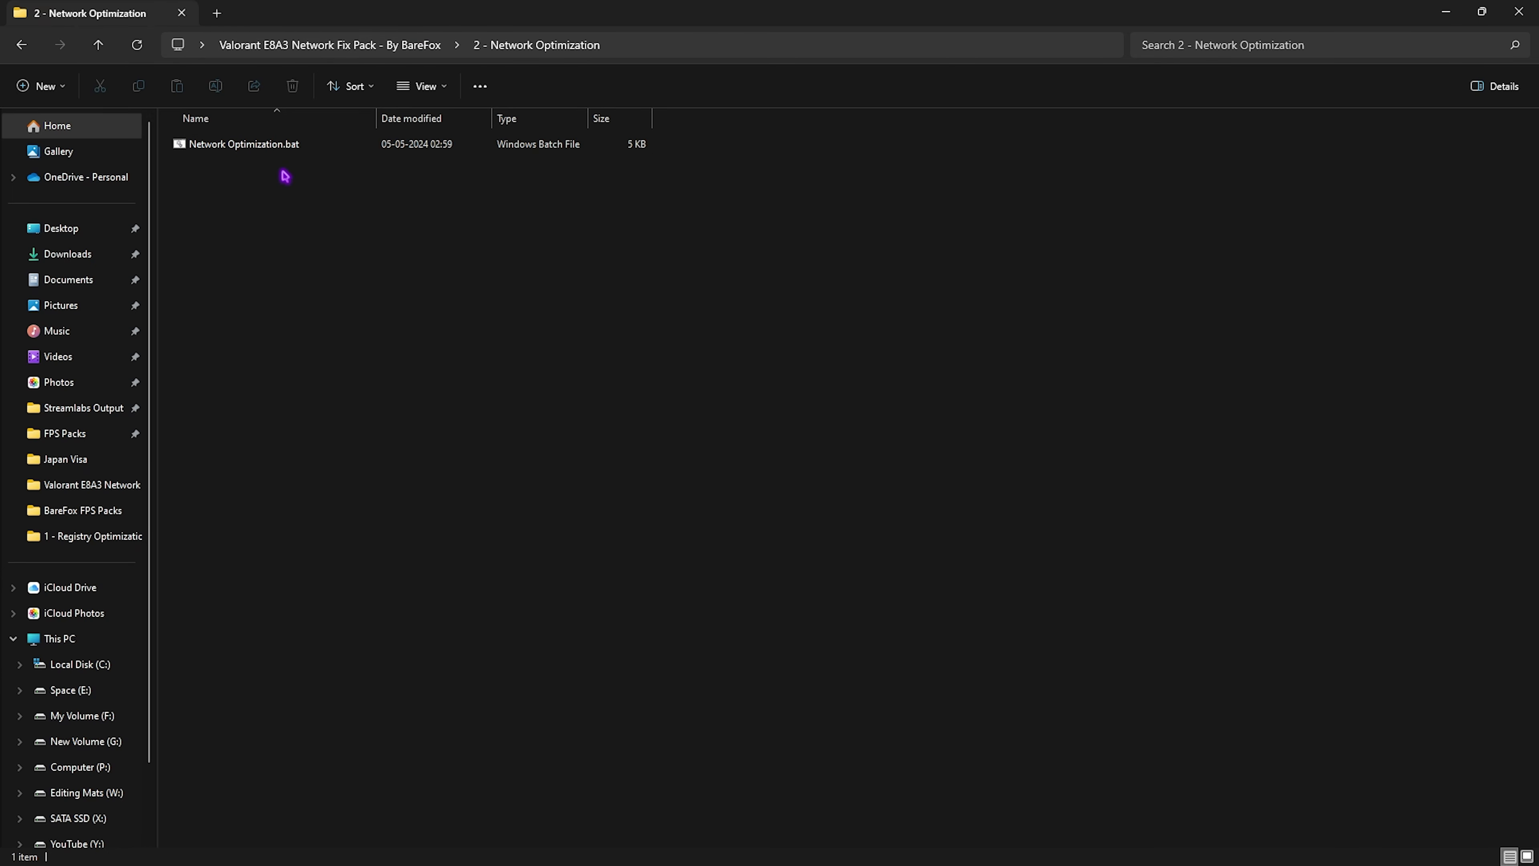
- Read Network Optimization.bat in Notepad, close it, and open the 3 - Input Lag Fix folder
left_click(275, 145)
right_click(280, 149)
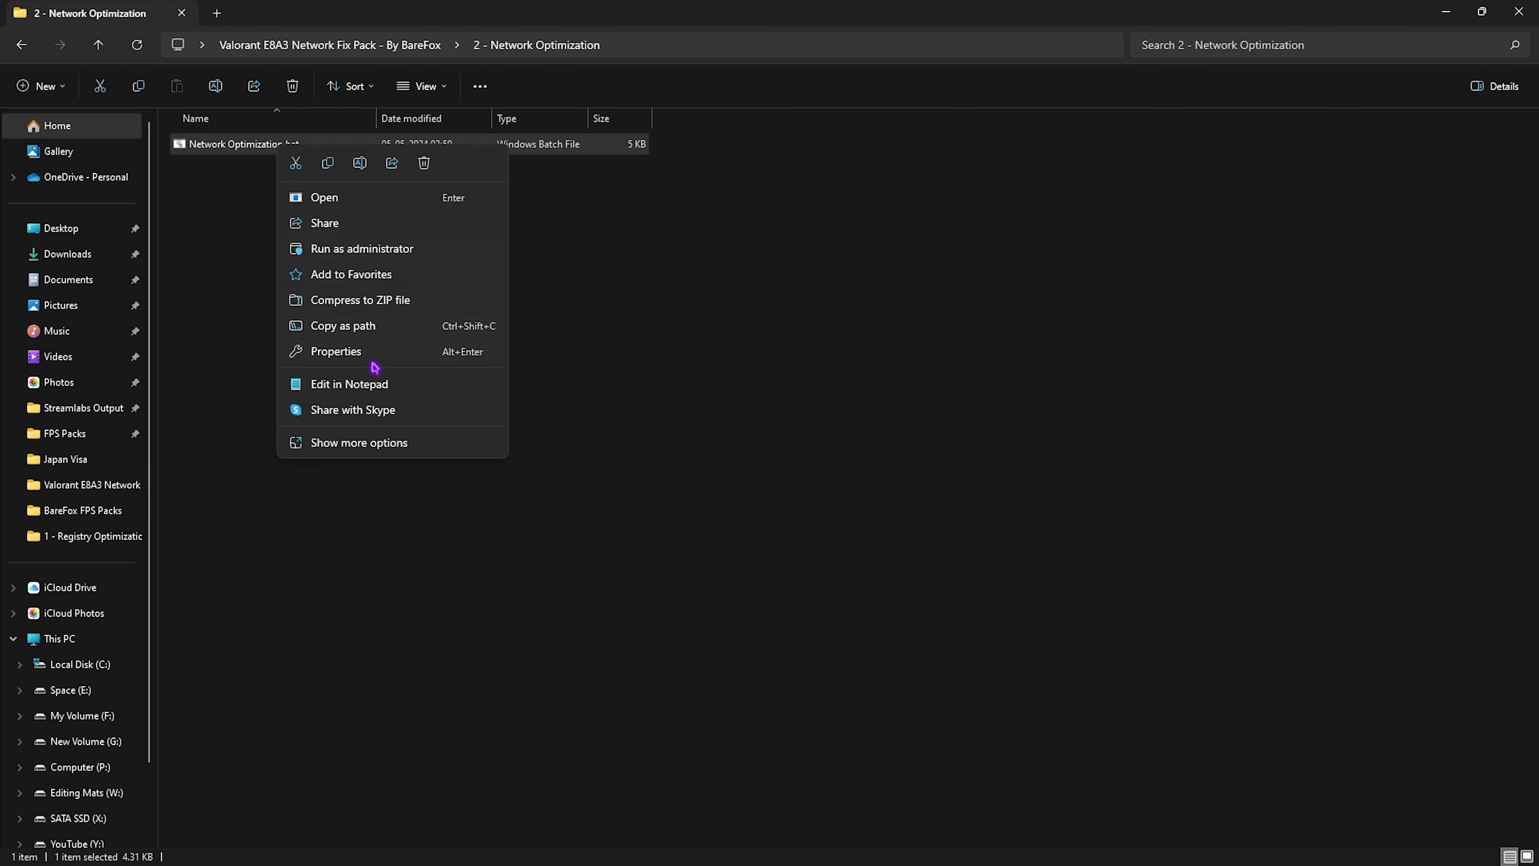
left_click(375, 382)
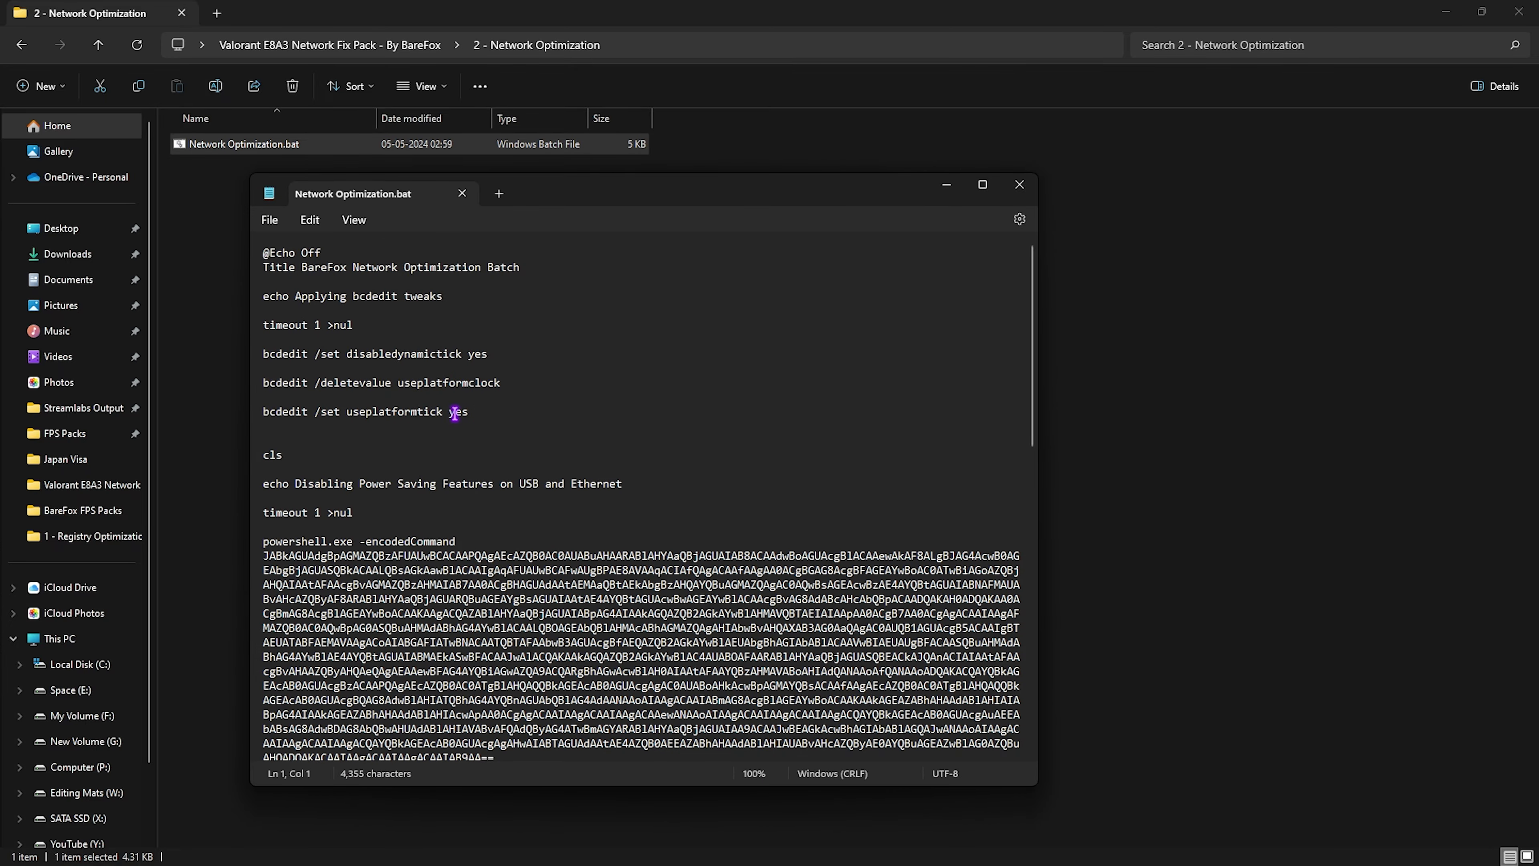
scroll(455, 414, "down", 15)
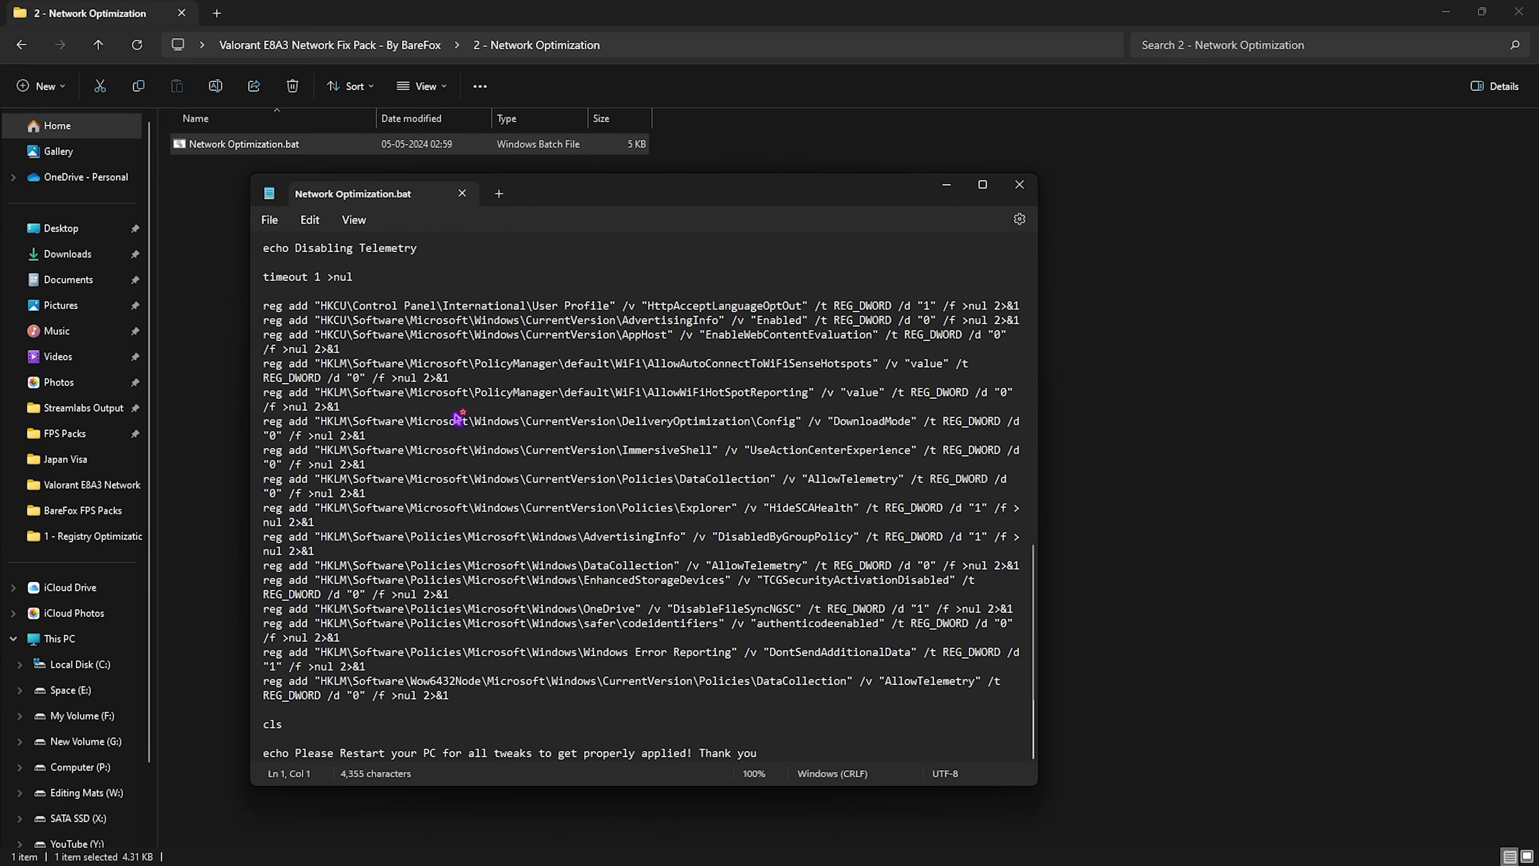
scroll(458, 417, "up", 15)
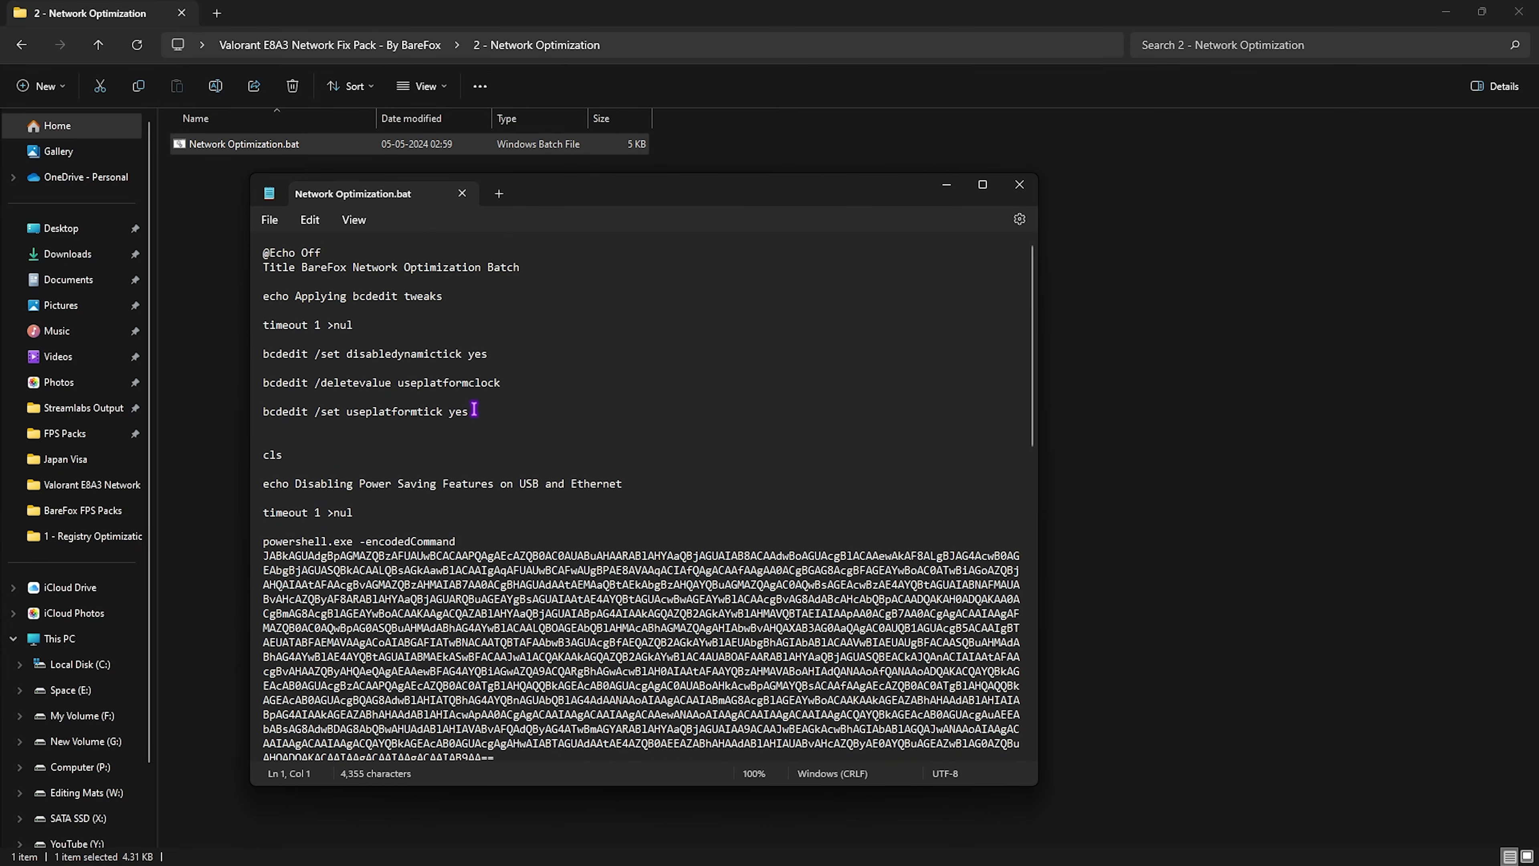
scroll(436, 382, "down", 15)
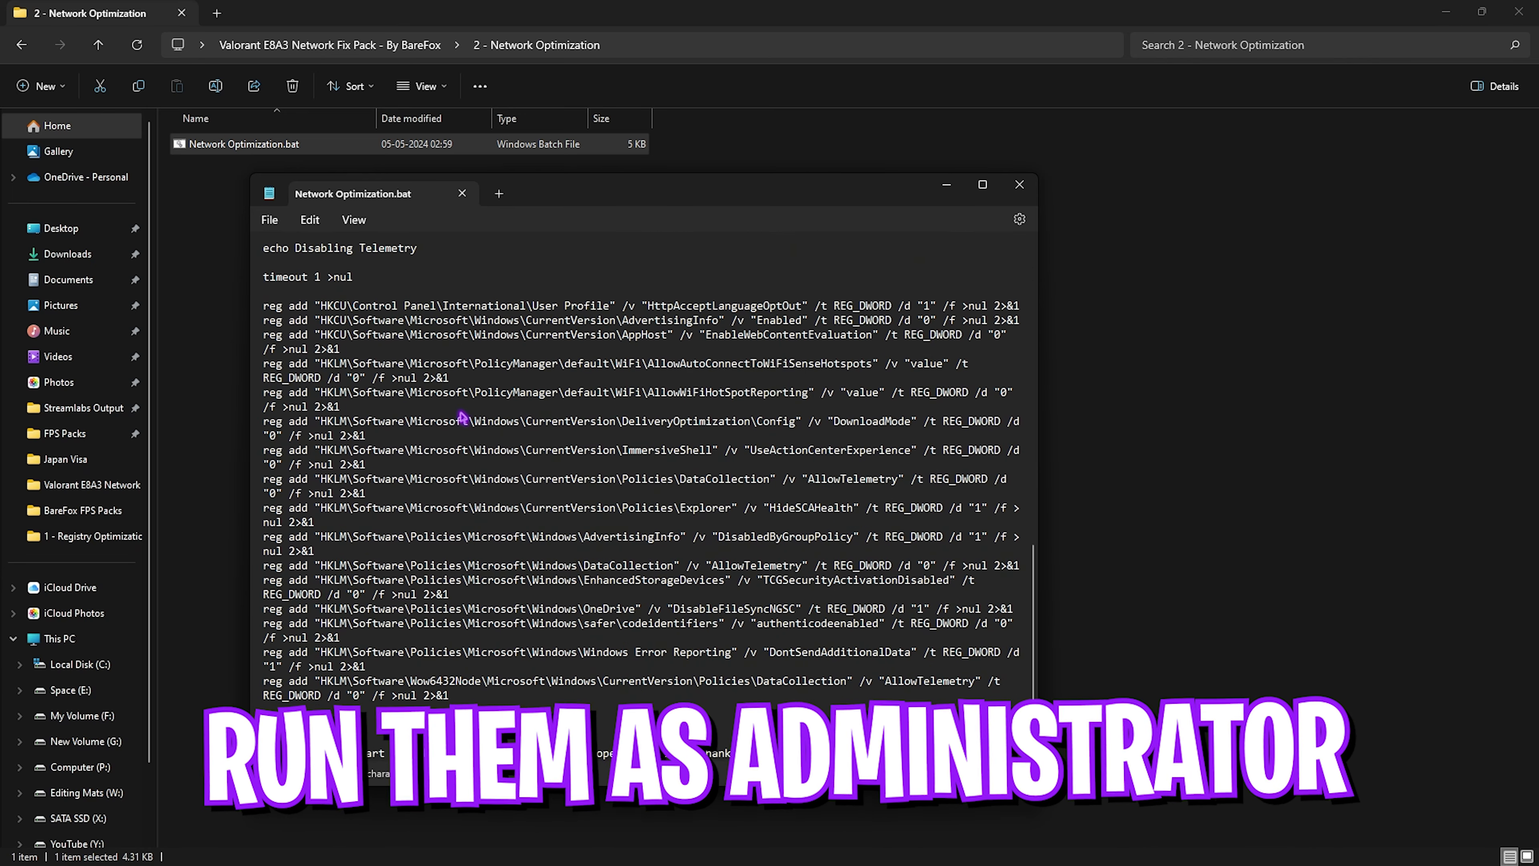
scroll(442, 413, "up", 4)
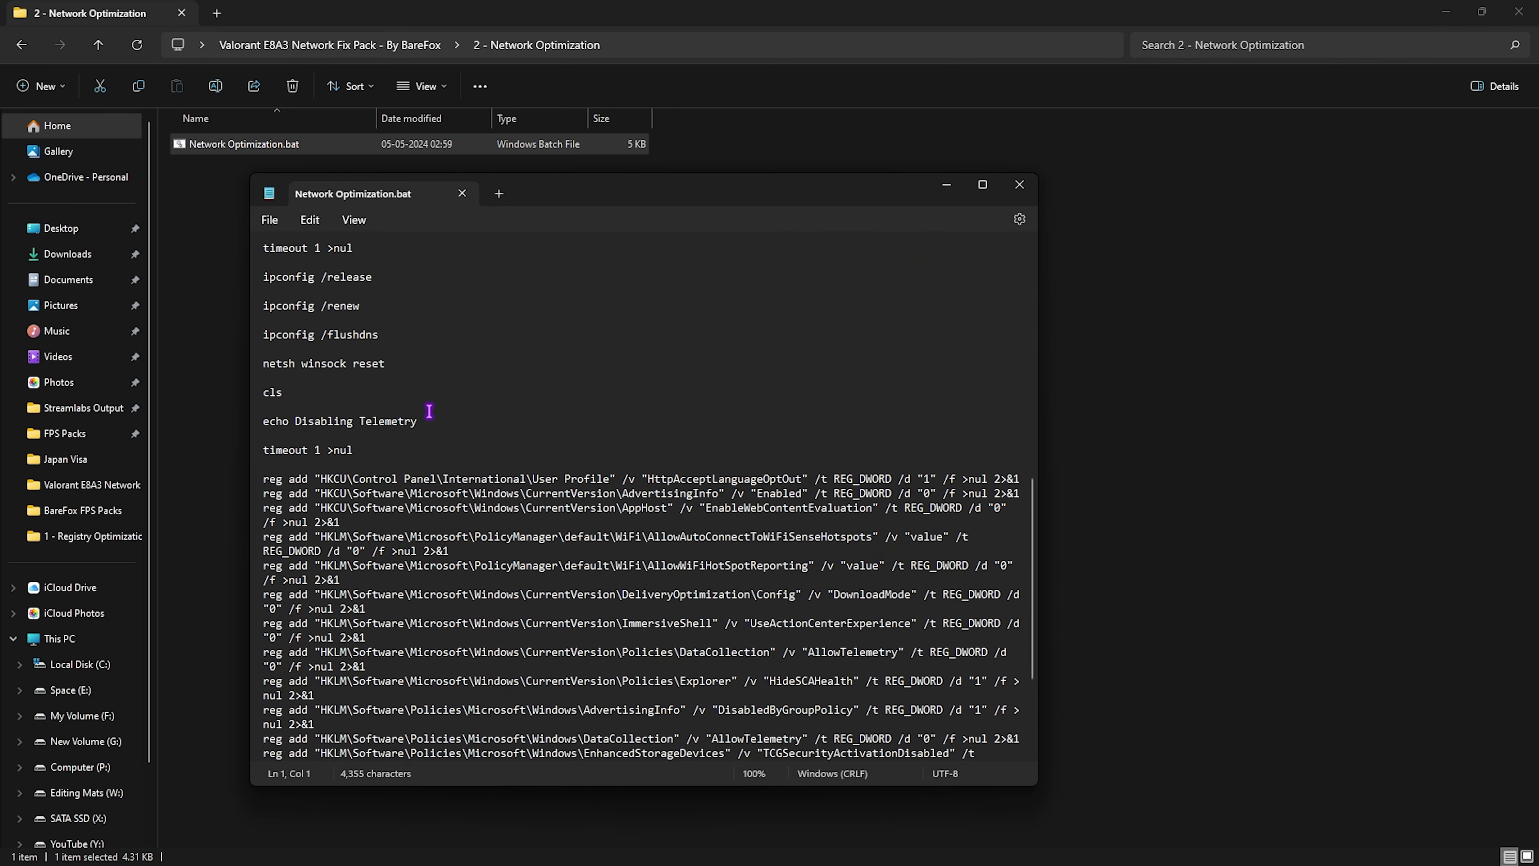
scroll(618, 340, "up", 4)
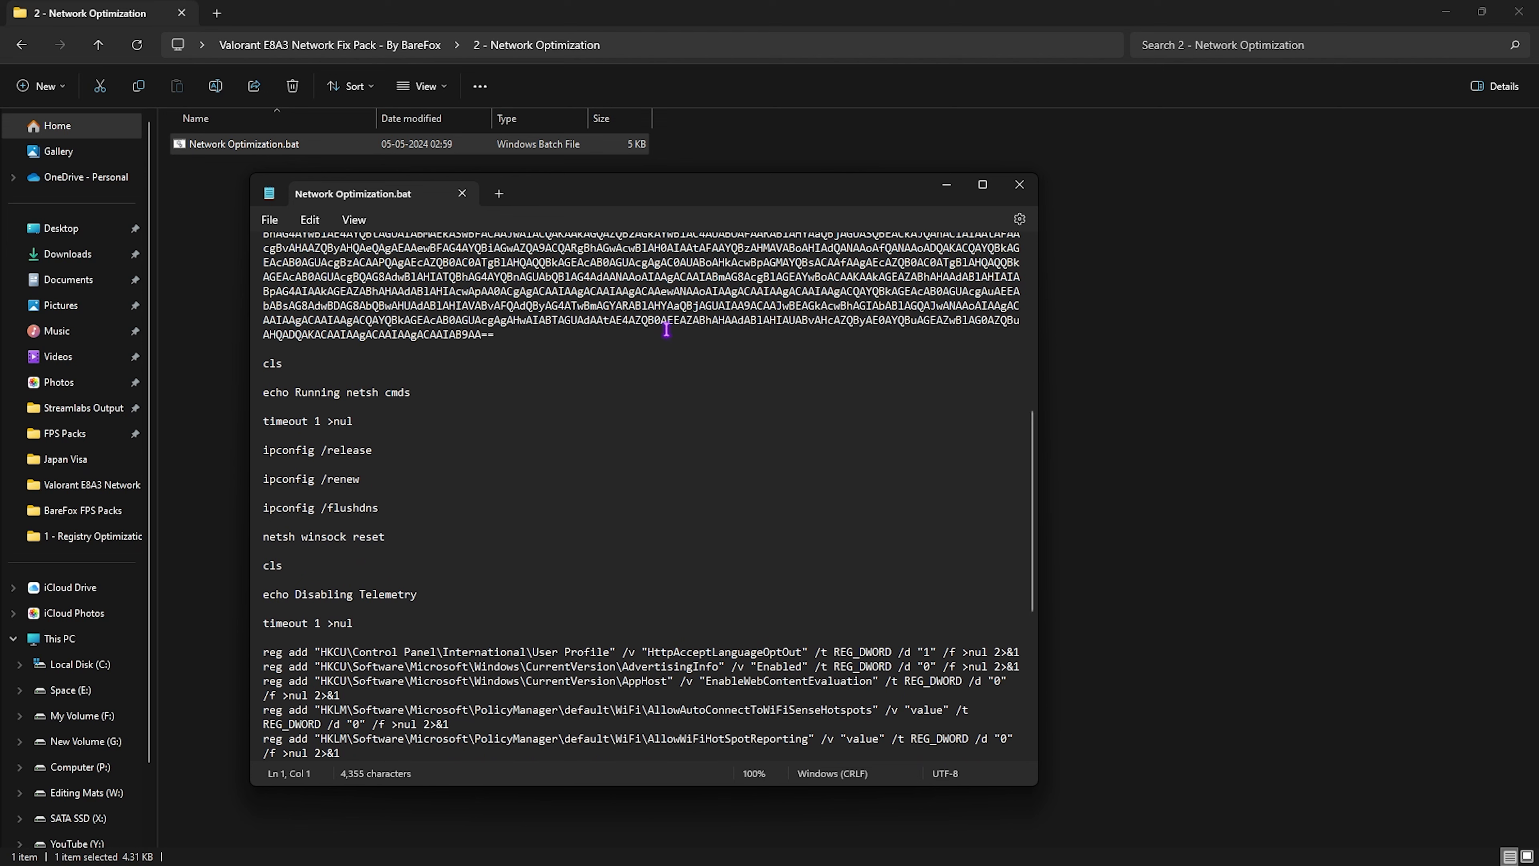
left_click(1019, 186)
key("alt+Up")
double_click(292, 200)
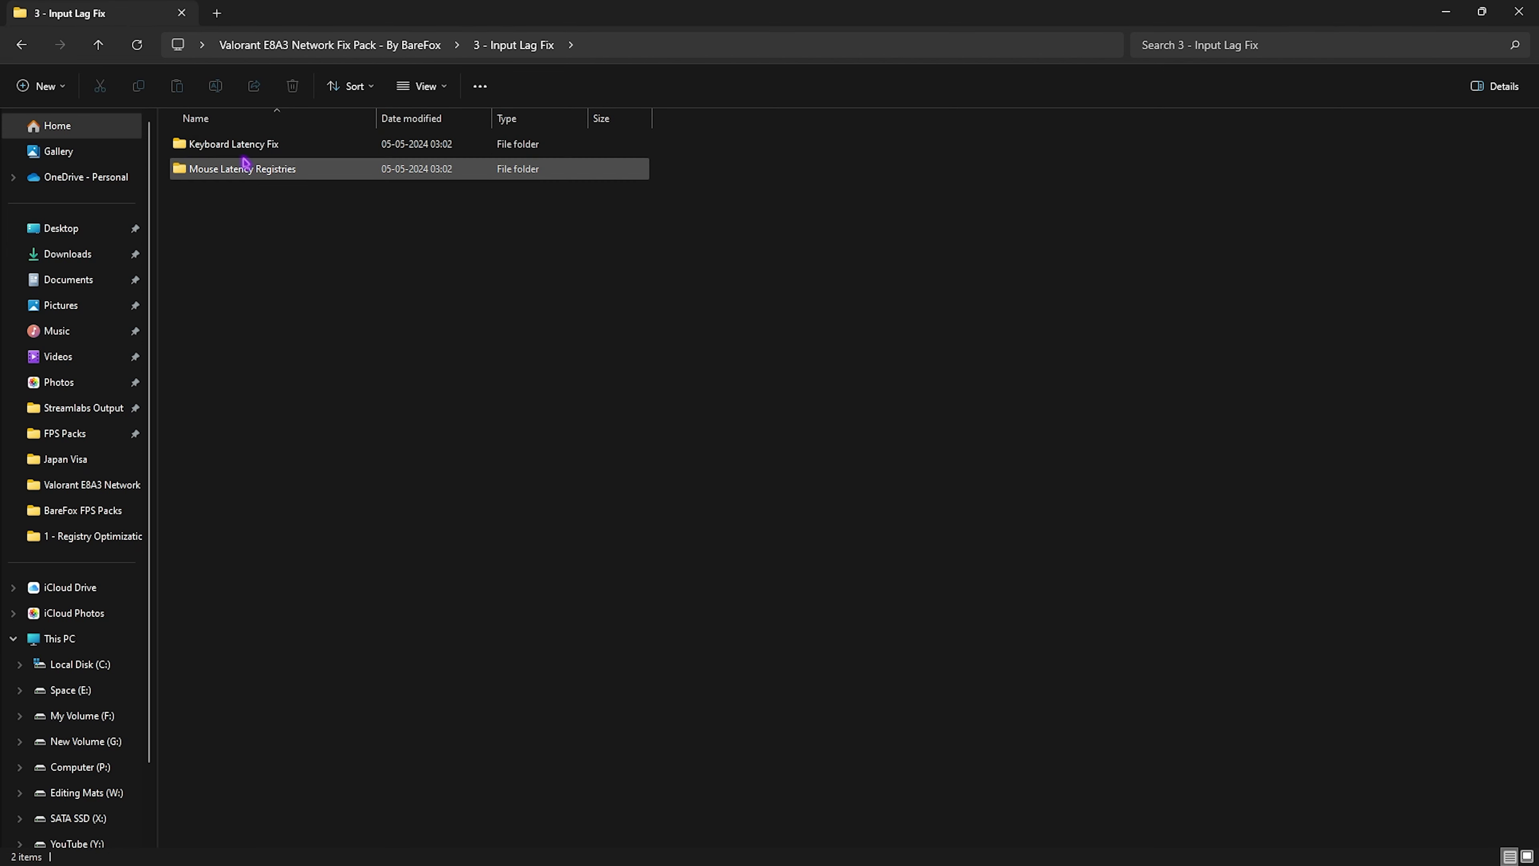
- Look over the five Keyboard Latency Fix files, then open the Mouse Latency Registries folder
left_click_drag(278, 219, 254, 237)
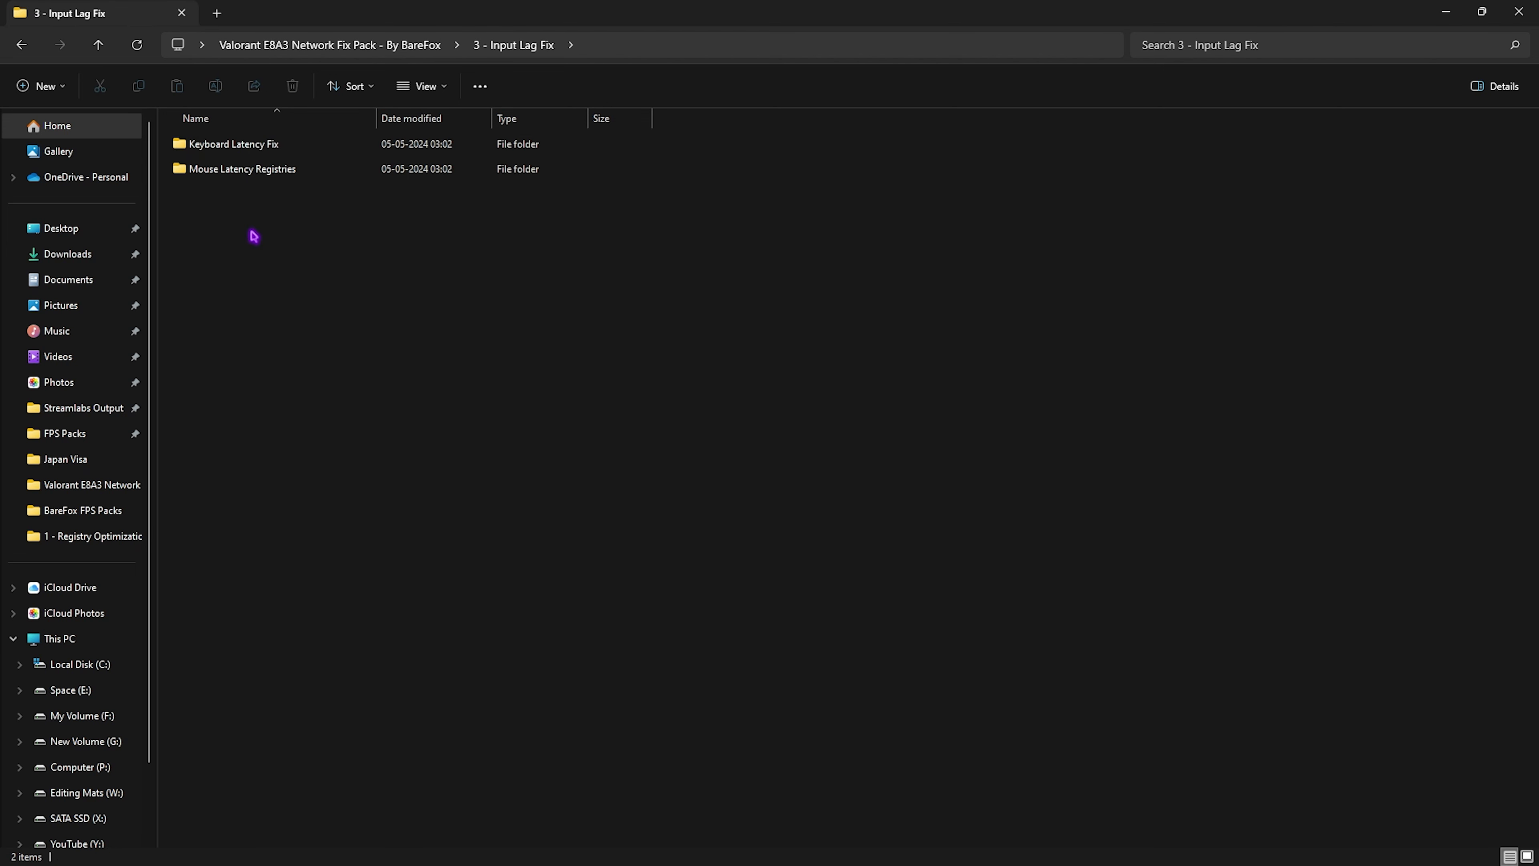
double_click(254, 152)
left_click_drag(245, 335, 276, 139)
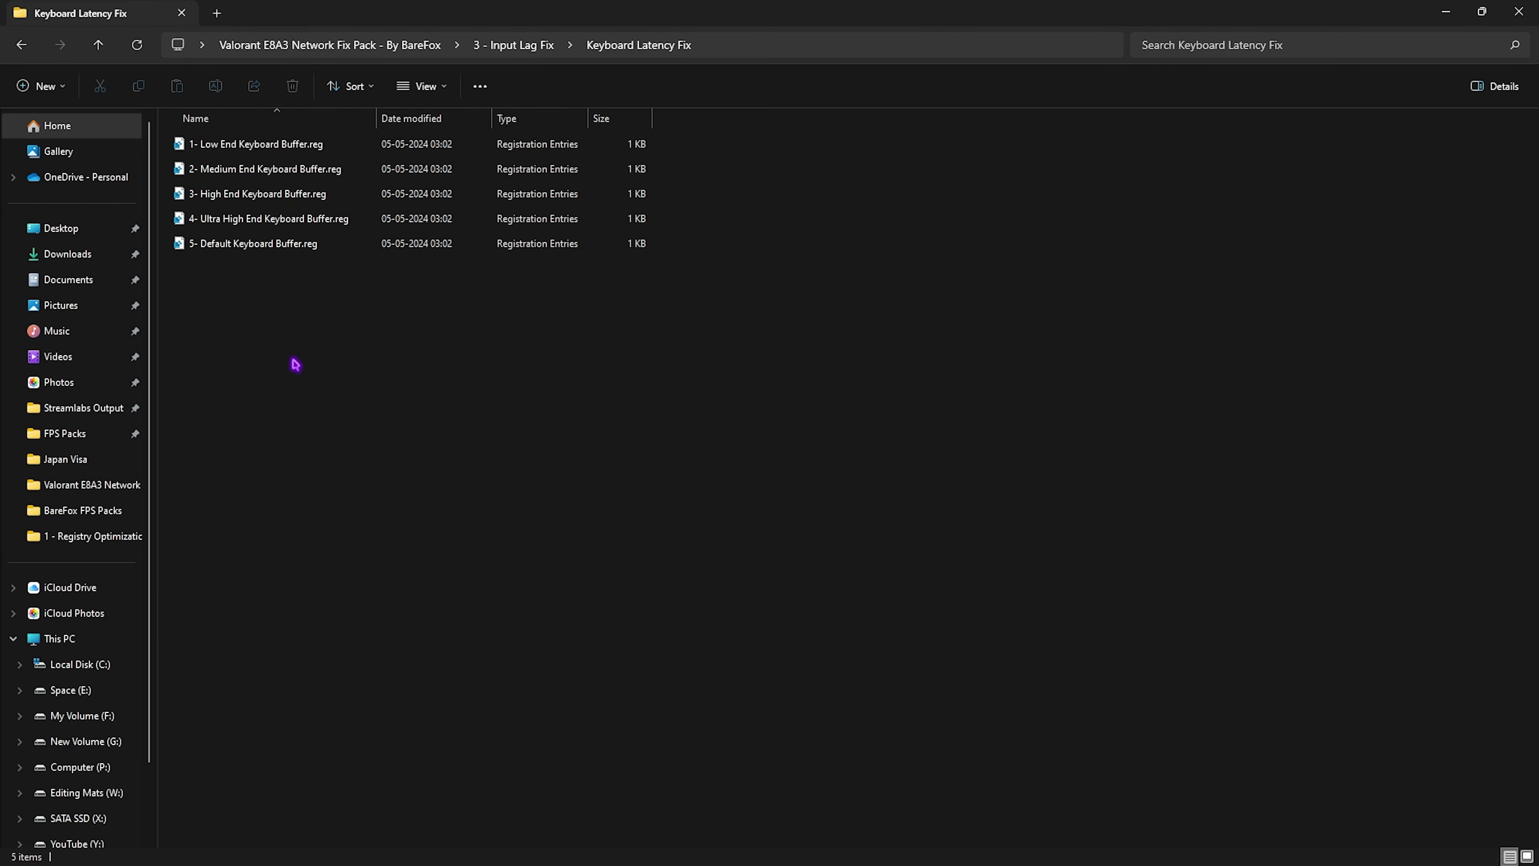
left_click_drag(289, 334, 320, 367)
left_click(535, 52)
left_click(267, 172)
double_click(266, 173)
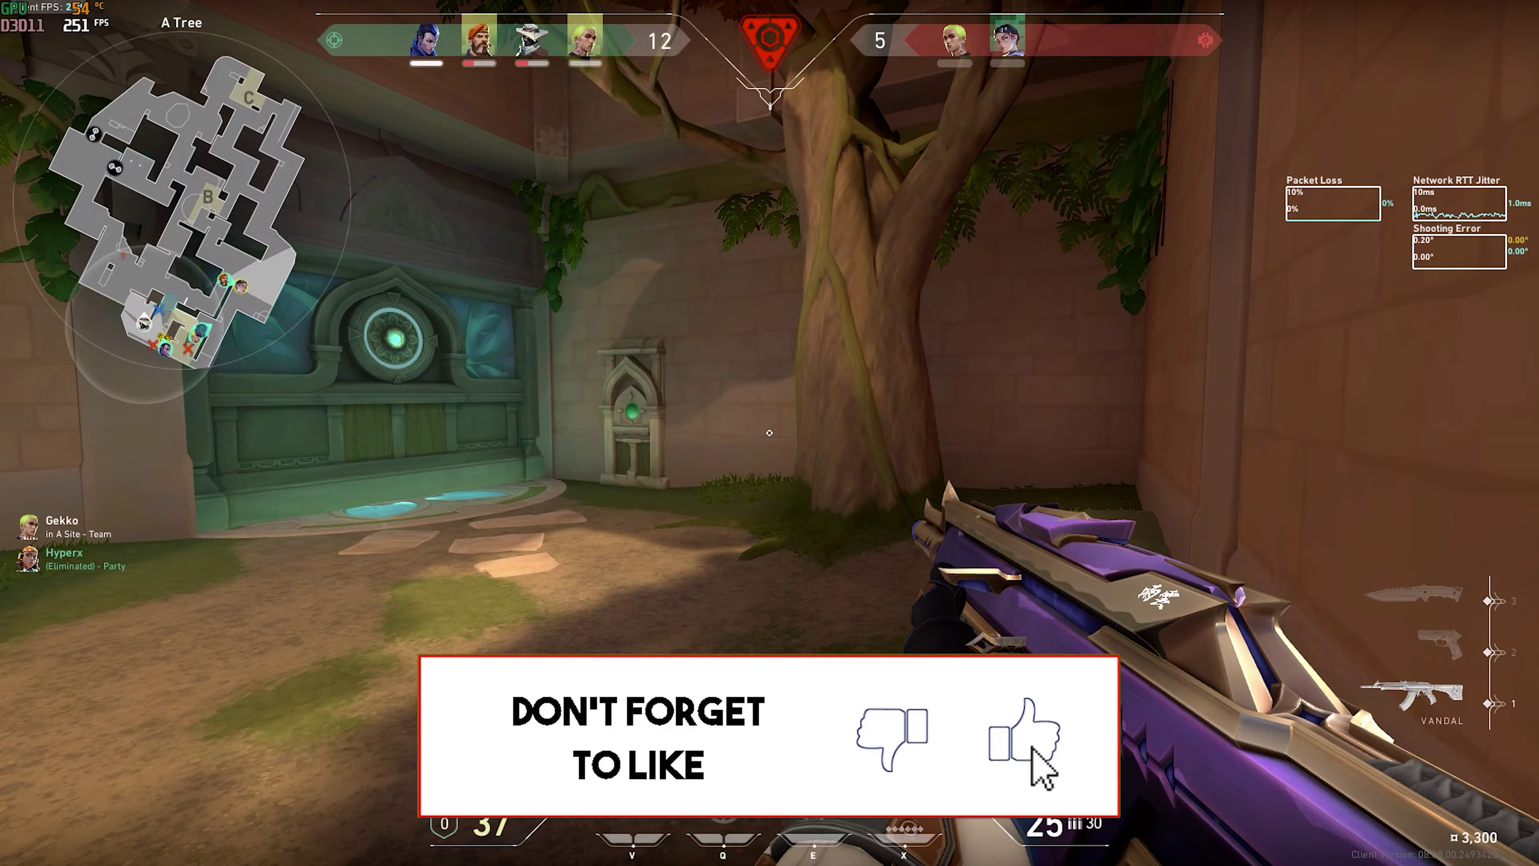
- Play the Valorant round, swapping between knife and Vandal, checking the scoreboard, and entering A Link
key("3")
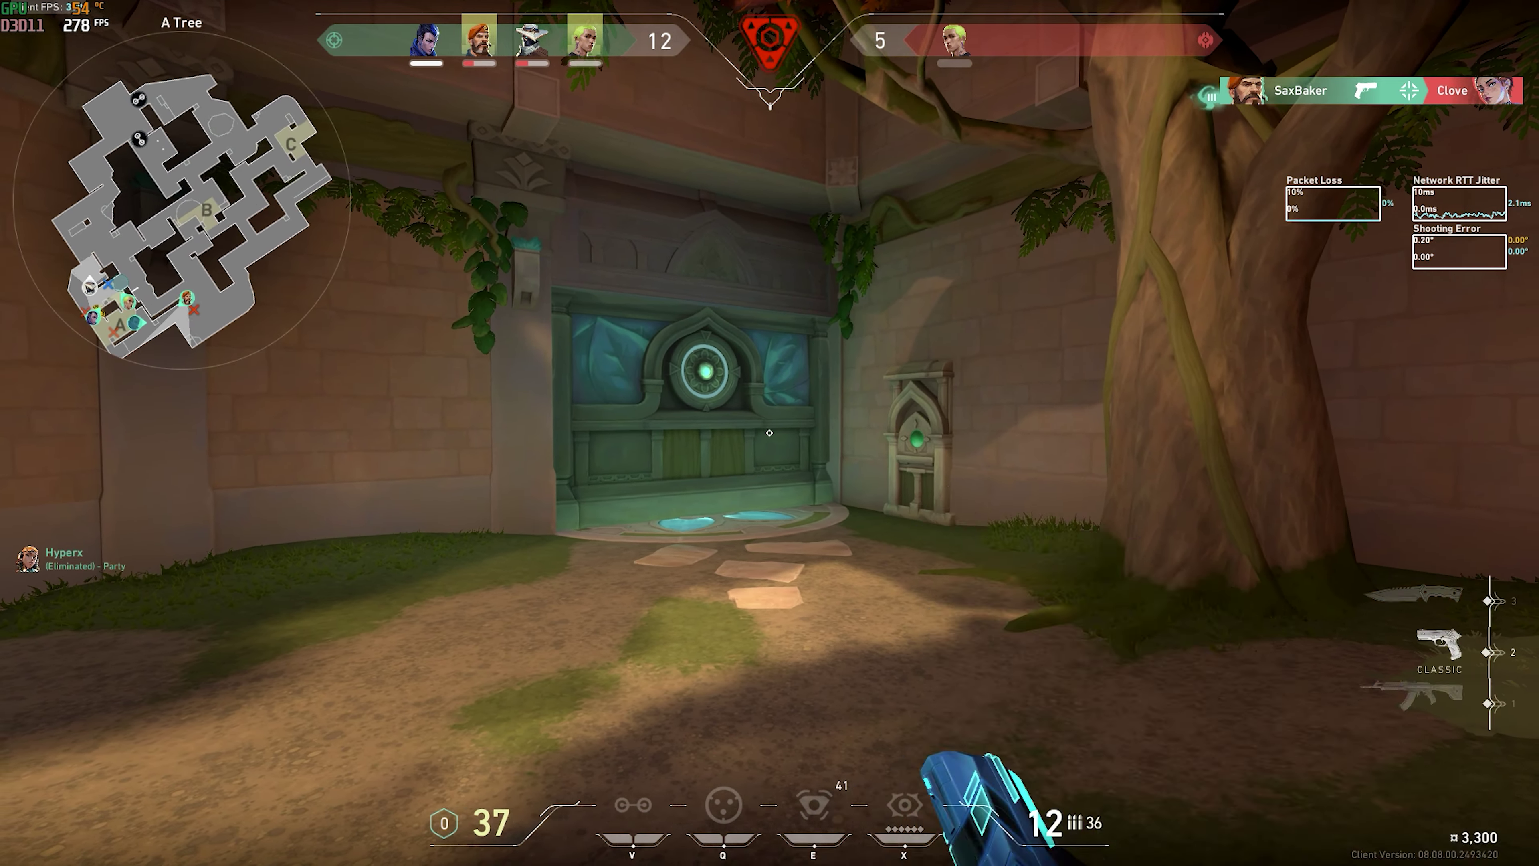
key("Tab")
key("1")
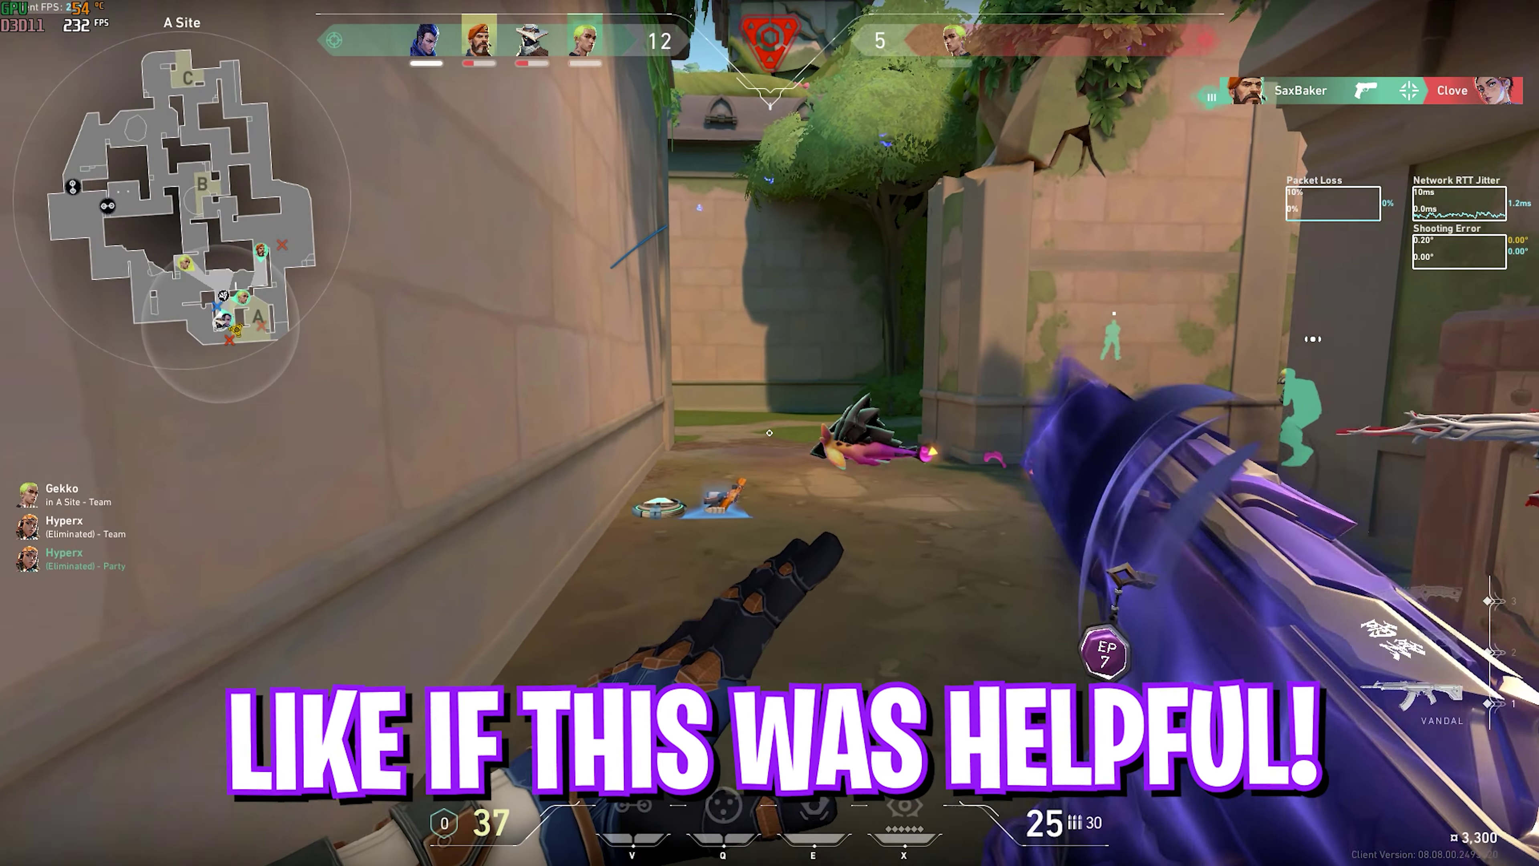
key("3")
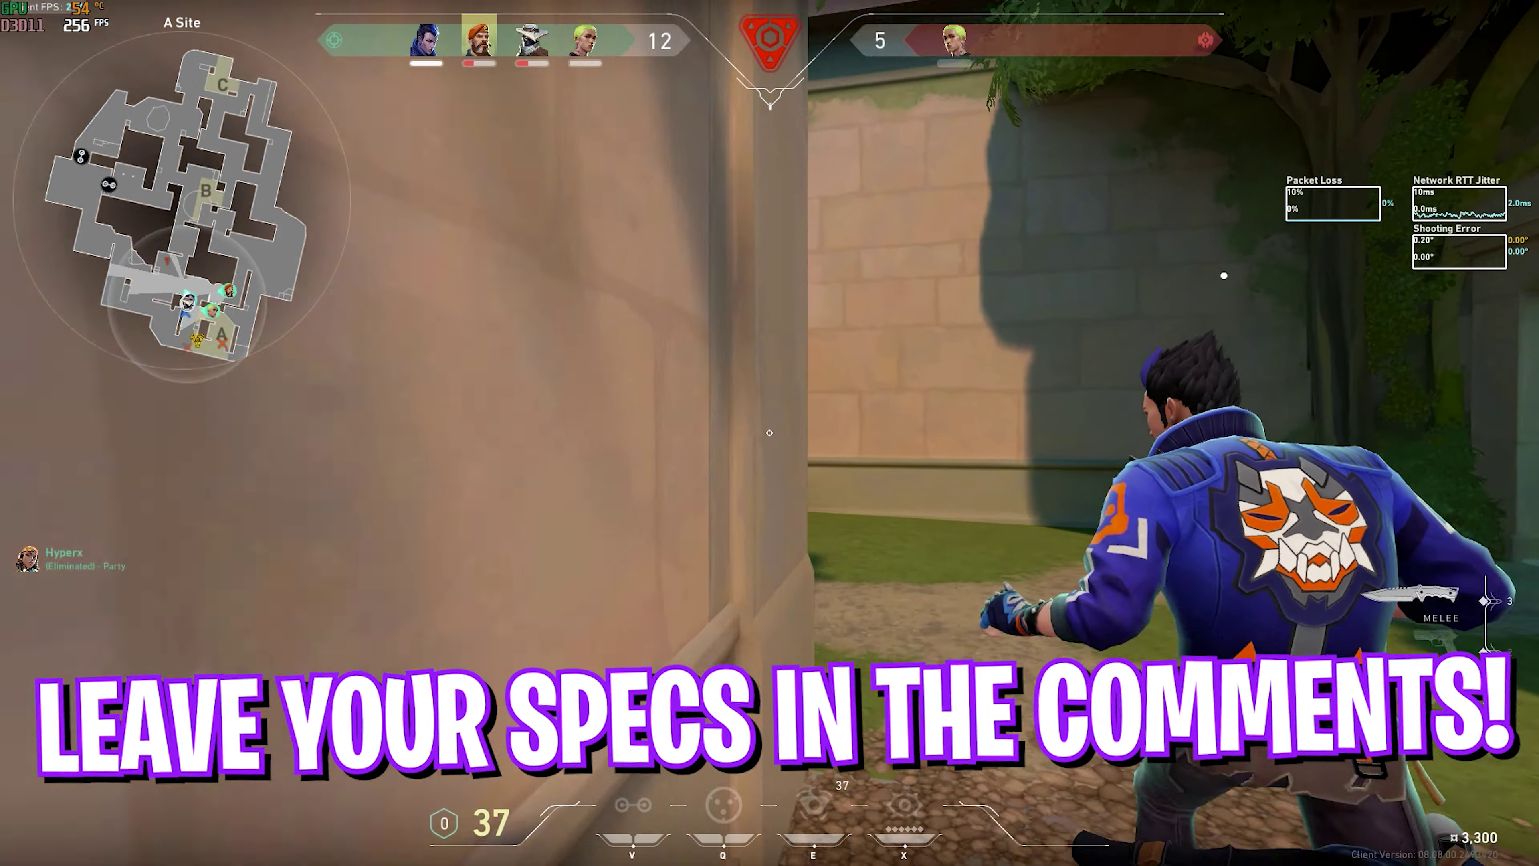
key("w")
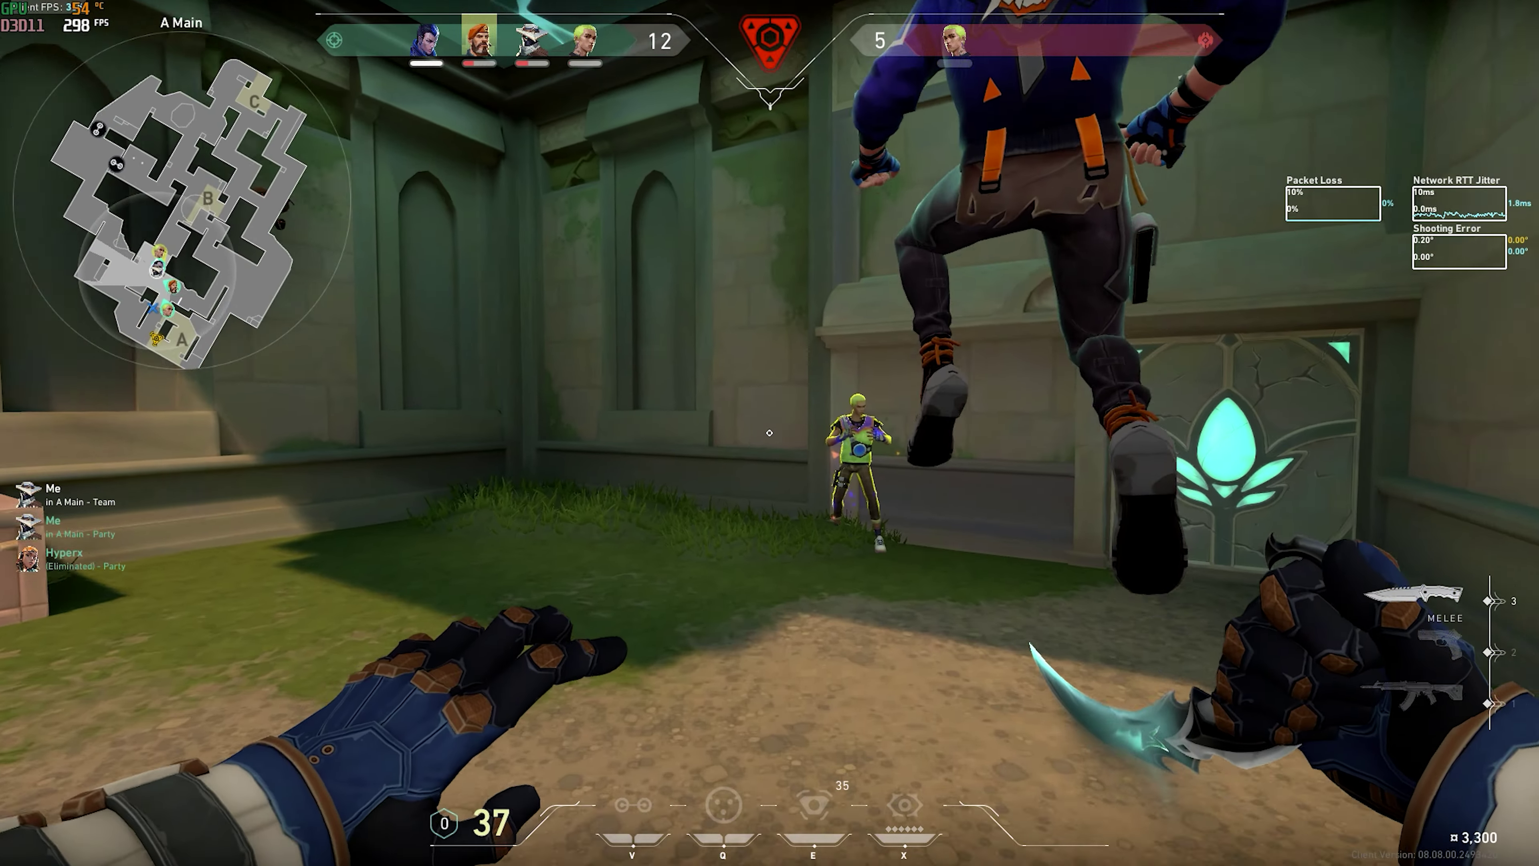